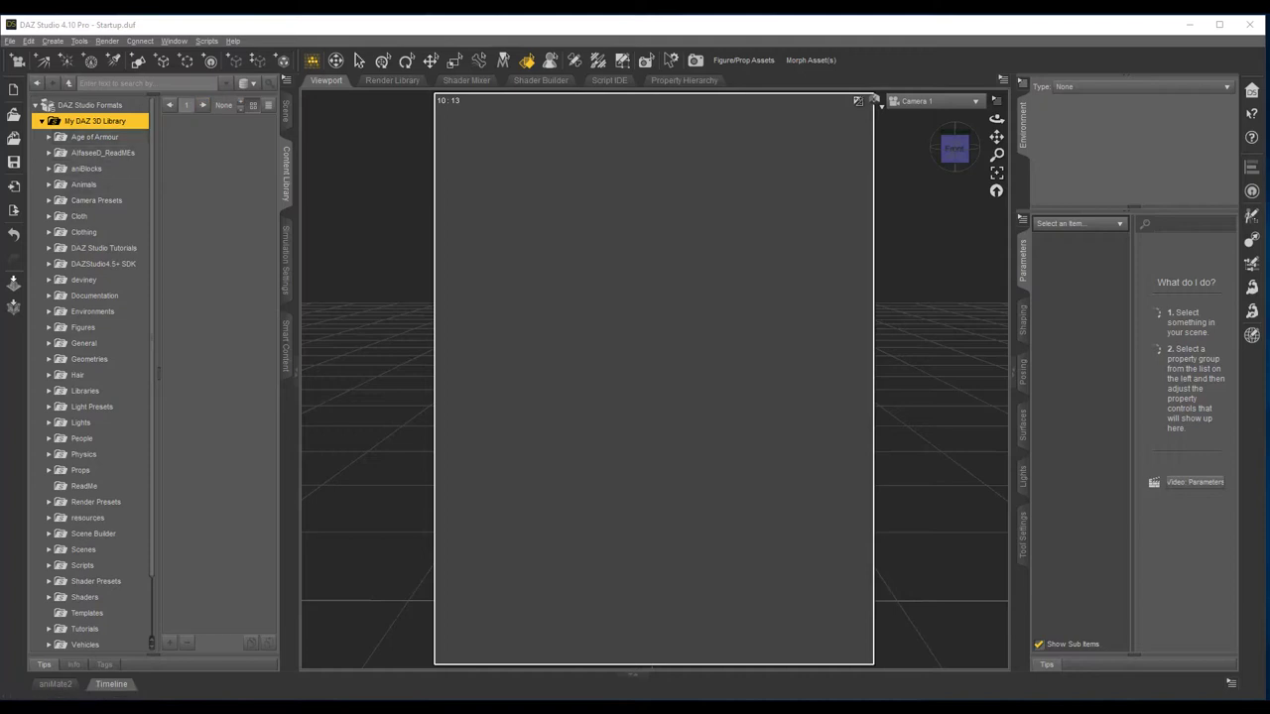
Open the Biohazard folder in People > Genesis 8 Male > Clothing > Midnight_stories of the content library
left_click(83, 439)
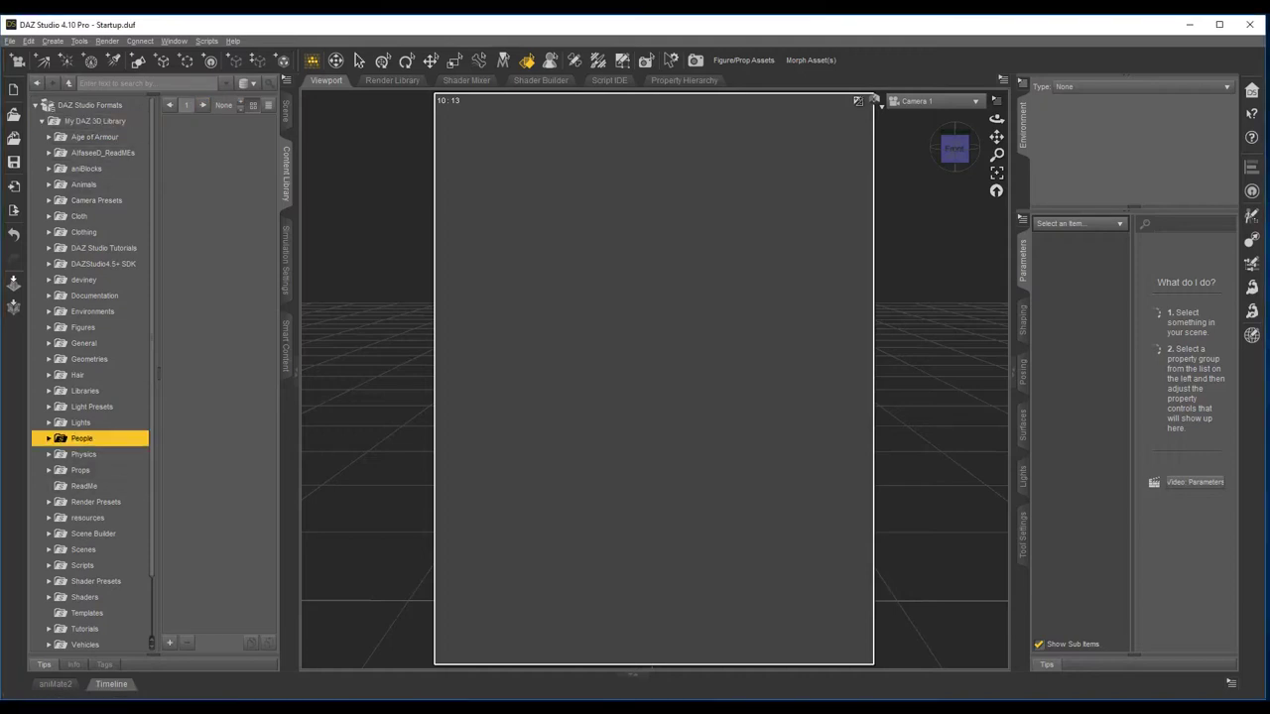
left_click(48, 439)
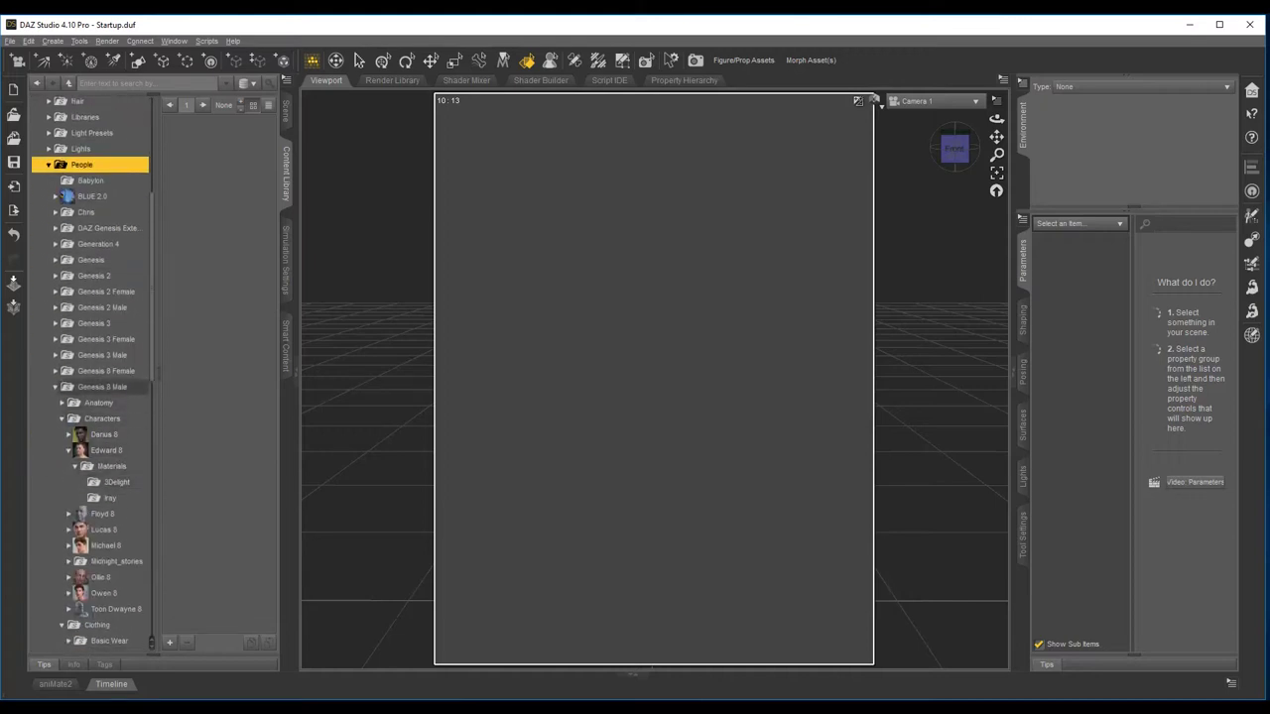
left_click(102, 387)
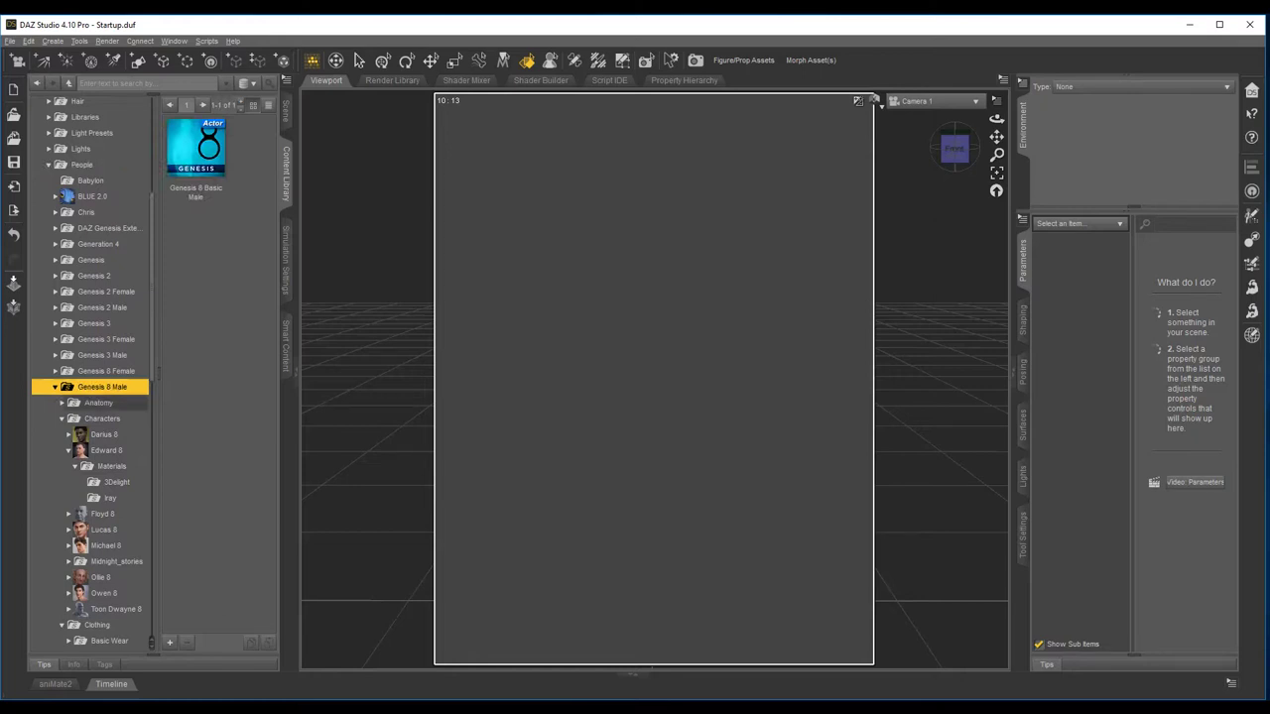
left_click(97, 443)
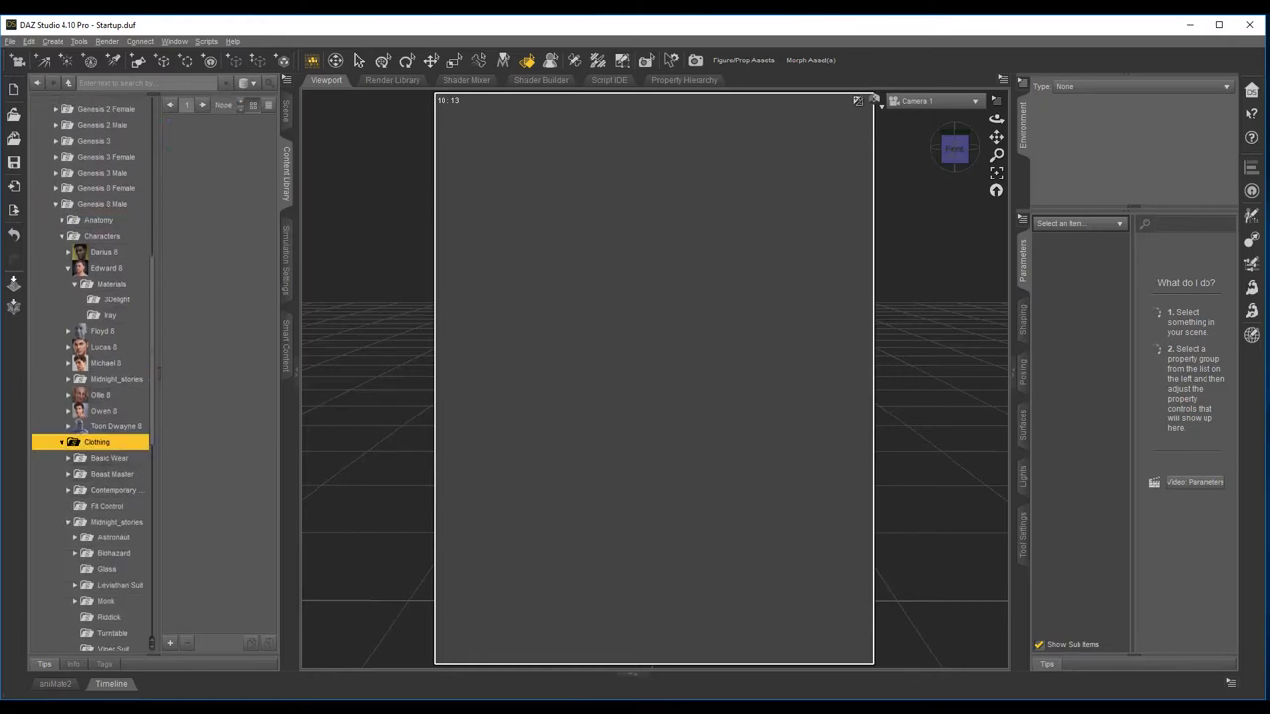
scroll(111, 484, "down", 3)
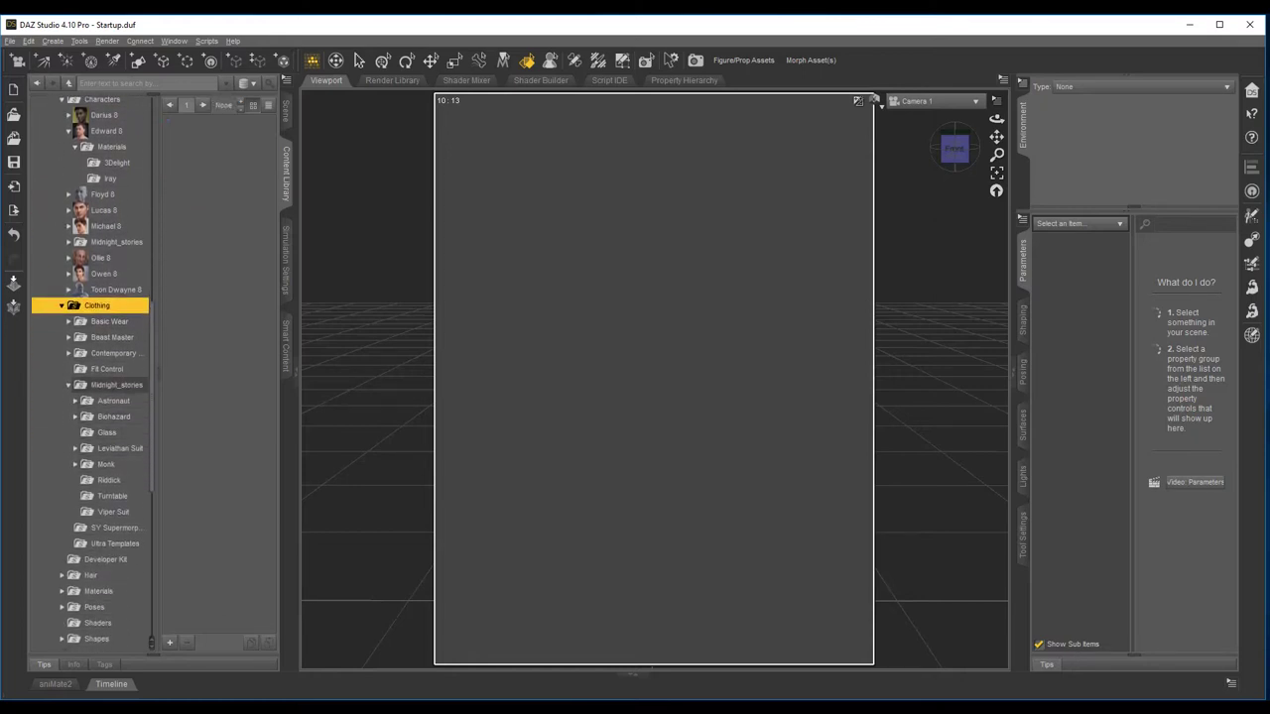
left_click(117, 385)
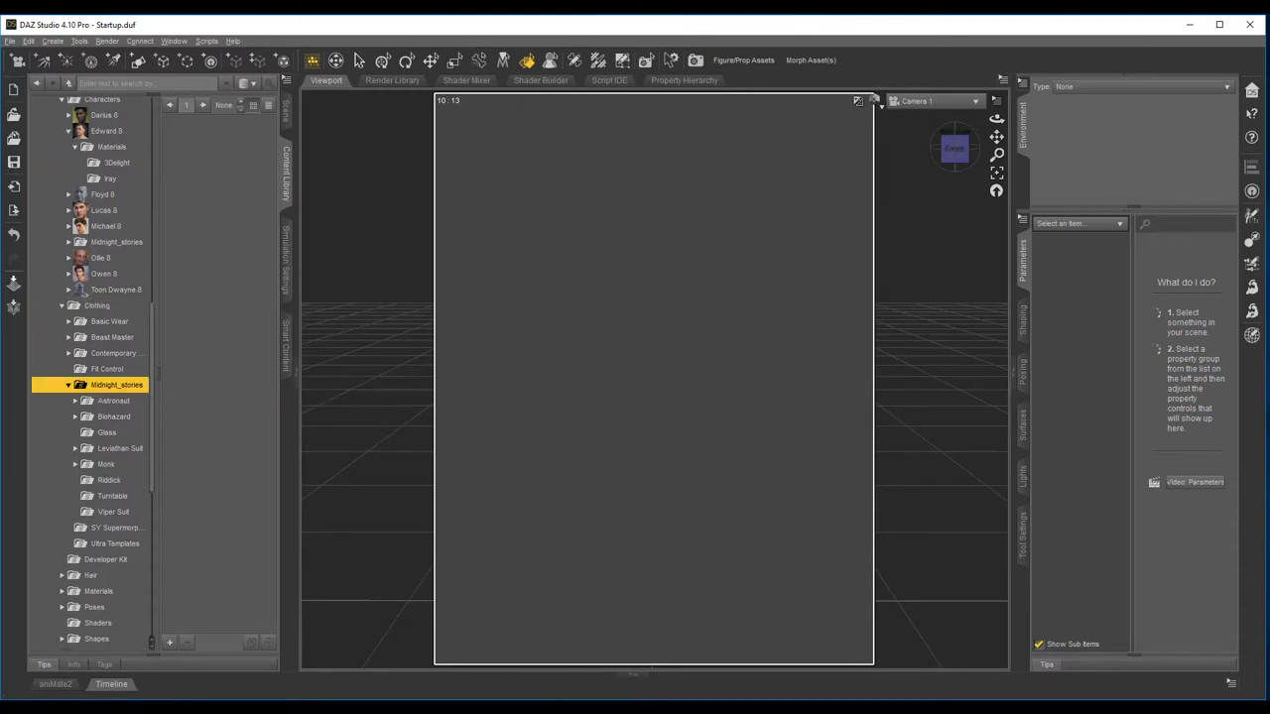
left_click(113, 417)
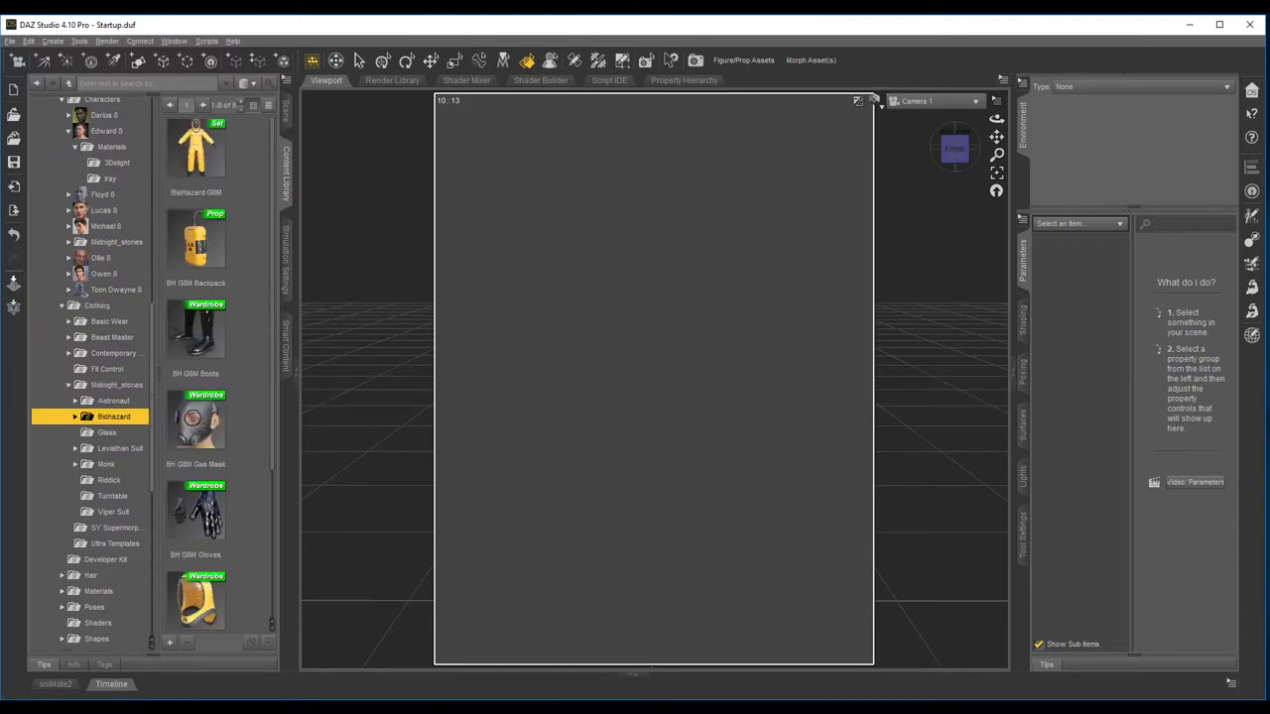
Review the Biohazard assets and load the complete !BioHazard G8M set into the scene
scroll(238, 347, "down", 3)
scroll(238, 347, "up", 3)
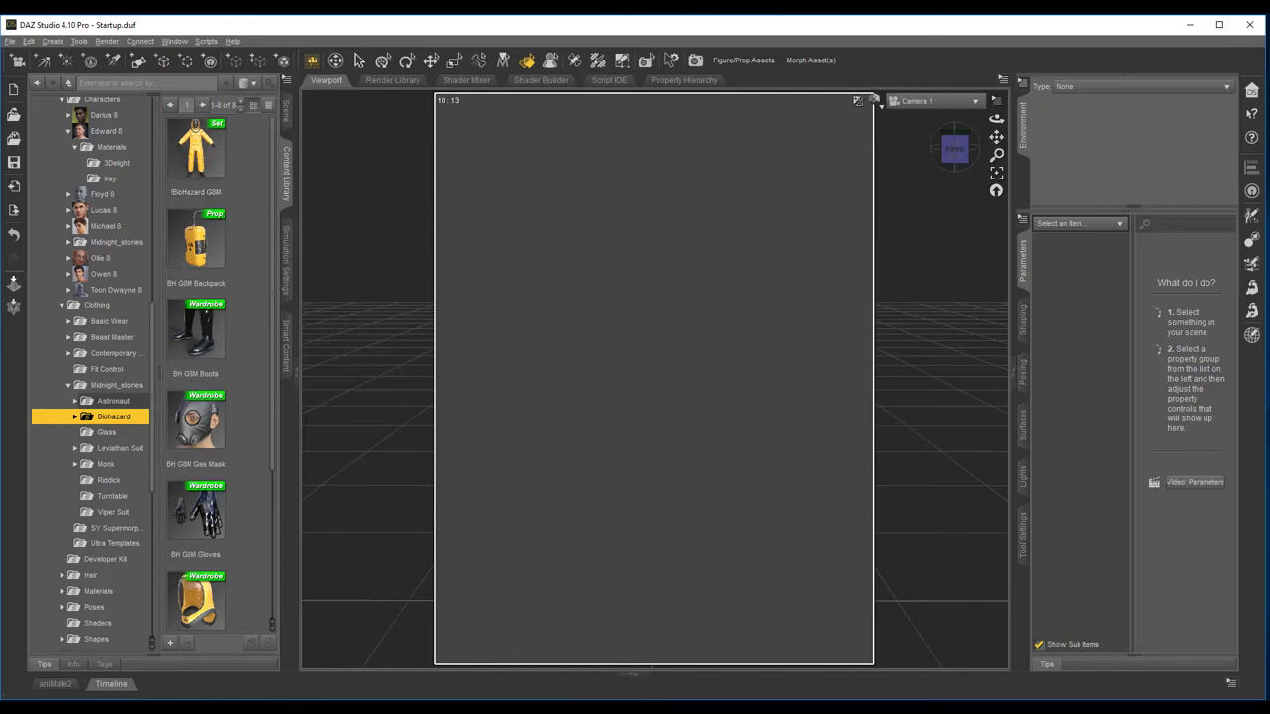
mouse_move(196, 146)
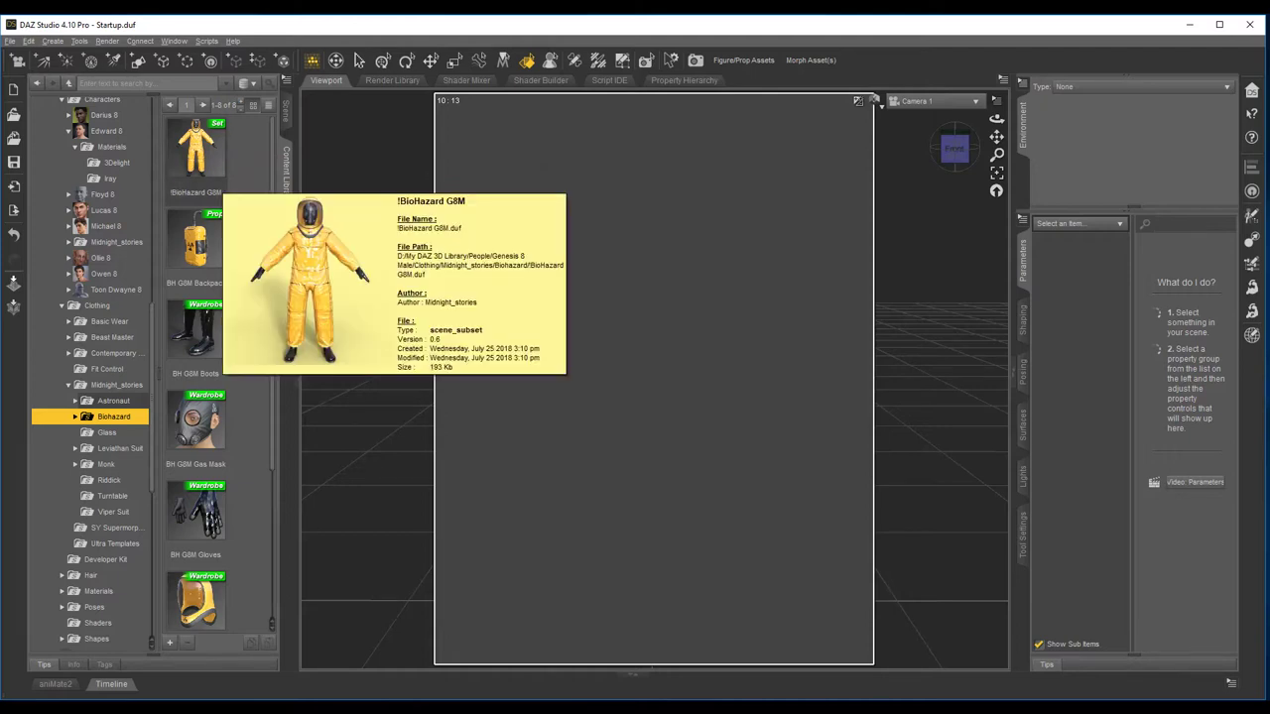
double_click(196, 149)
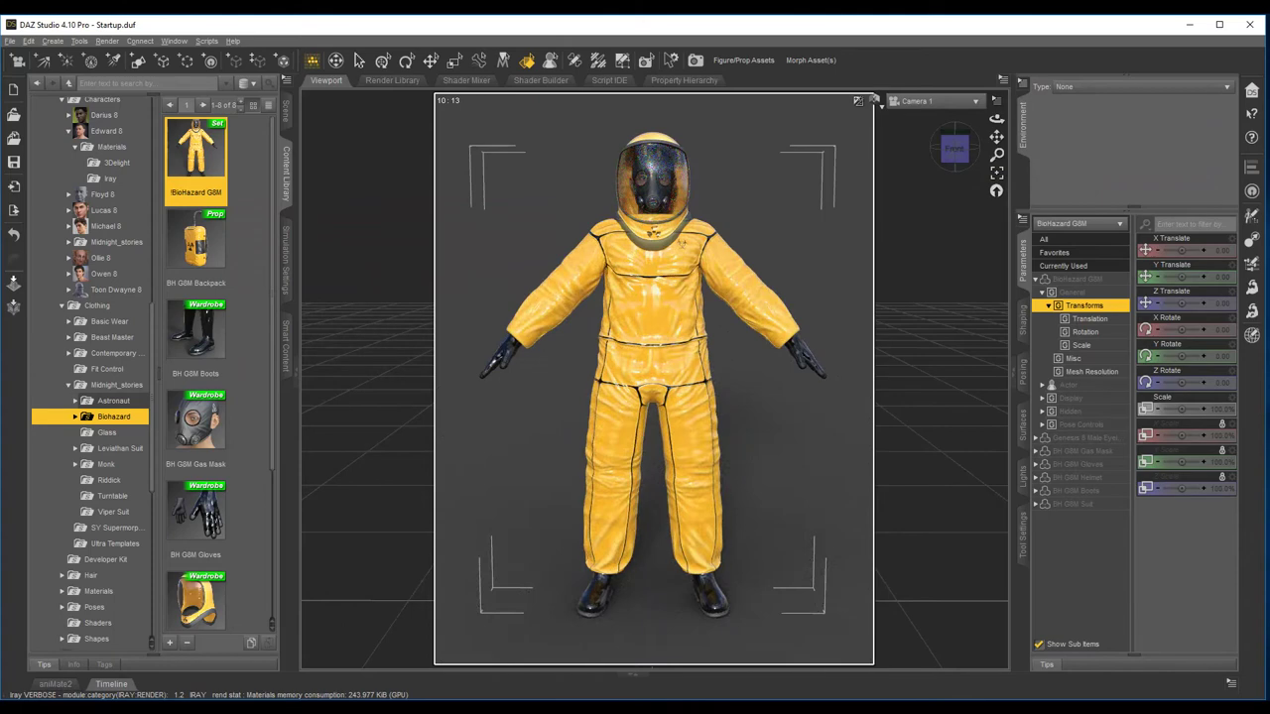
Examine the suited figure from the left, back, right and front
left_click(942, 149)
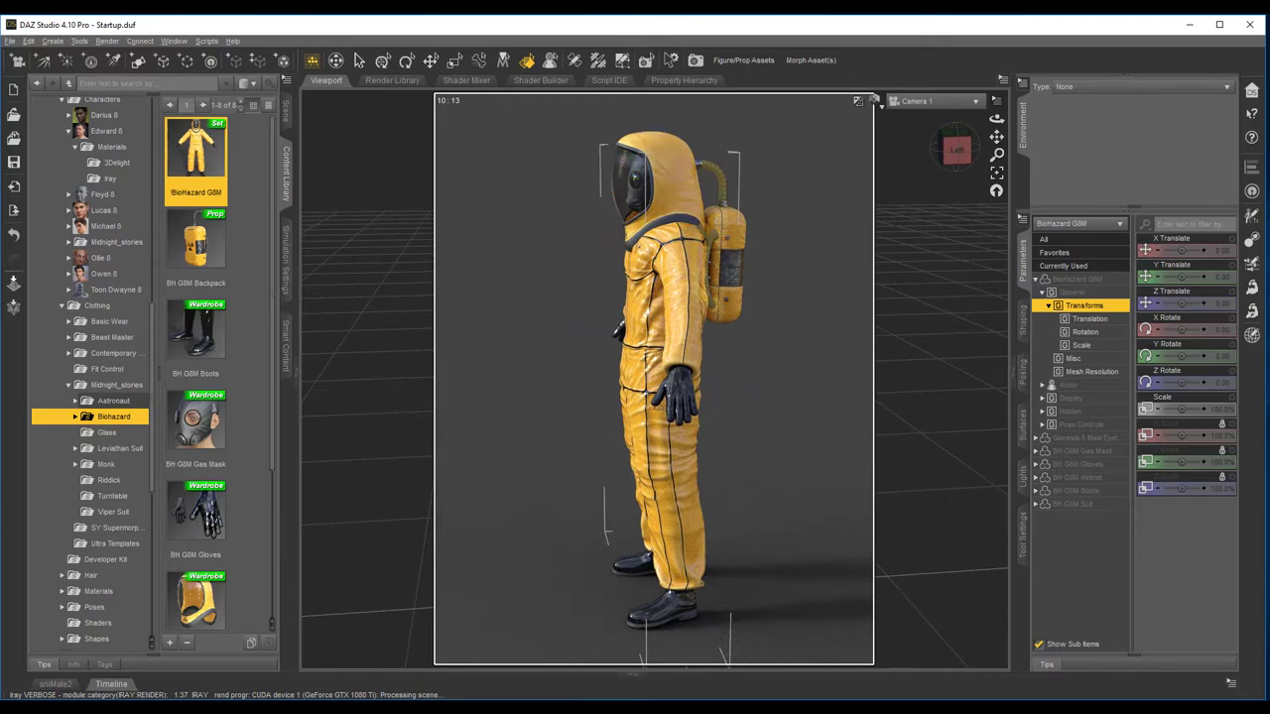
mouse_move(956, 150)
left_mouse_down()
mouse_move(1018, 125)
mouse_move(984, 127)
mouse_move(1037, 133)
mouse_move(952, 130)
left_mouse_up()
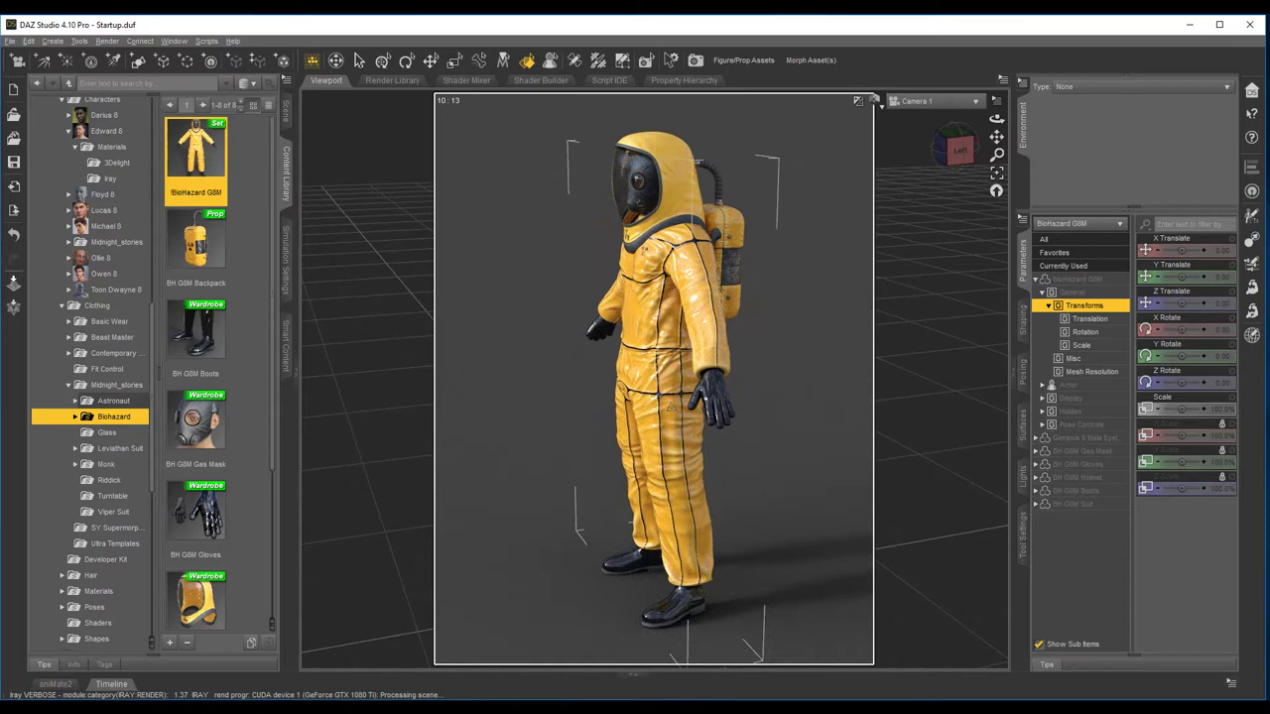
left_click(952, 149)
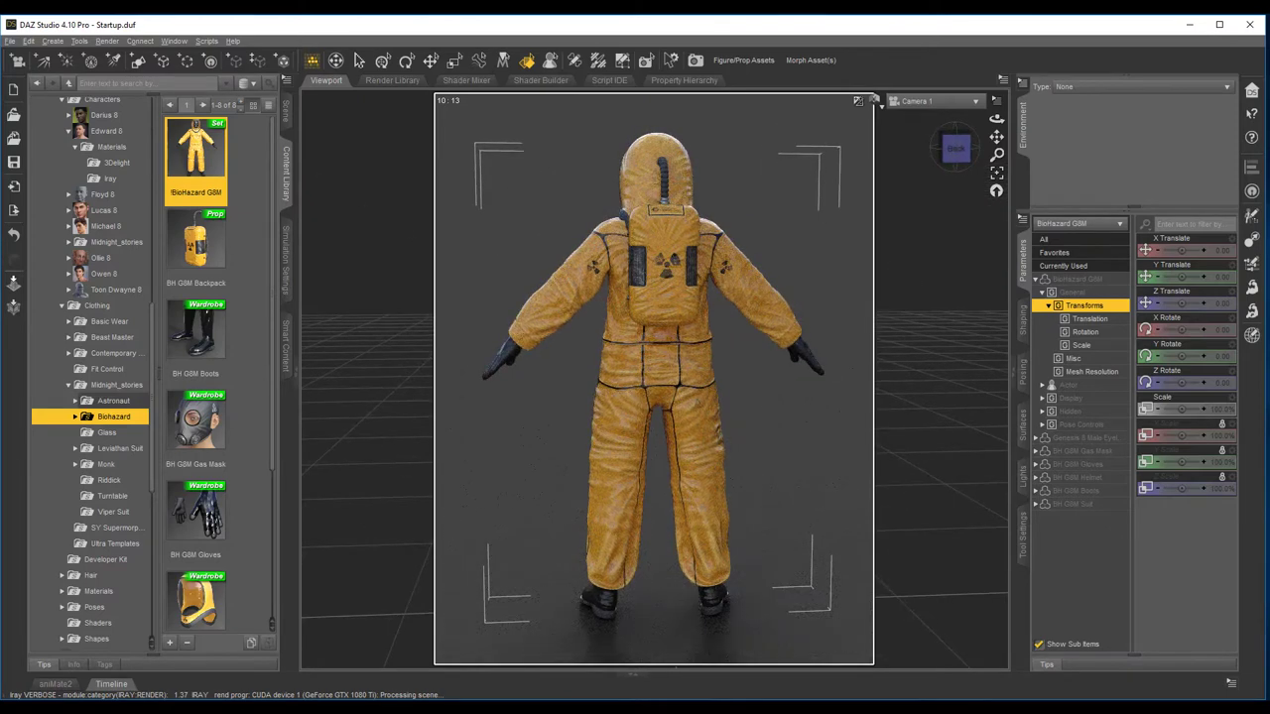
left_click(956, 149)
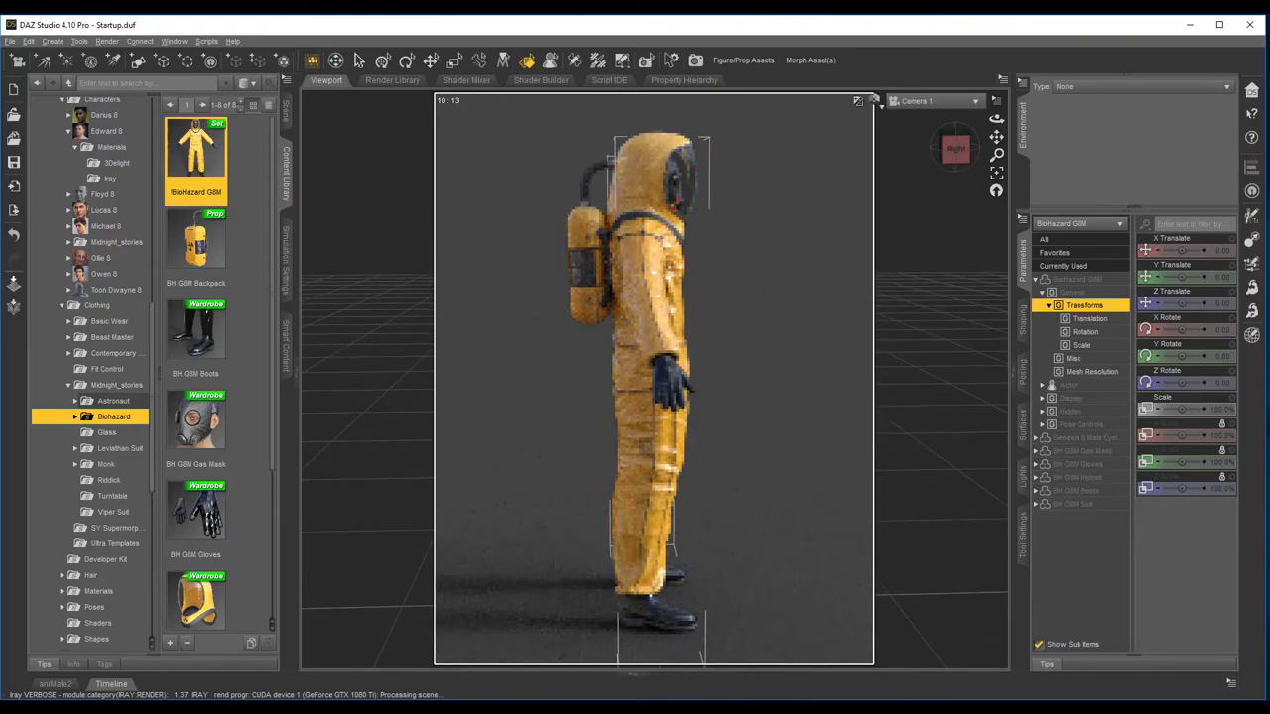
left_click_drag(954, 148, 863, 127)
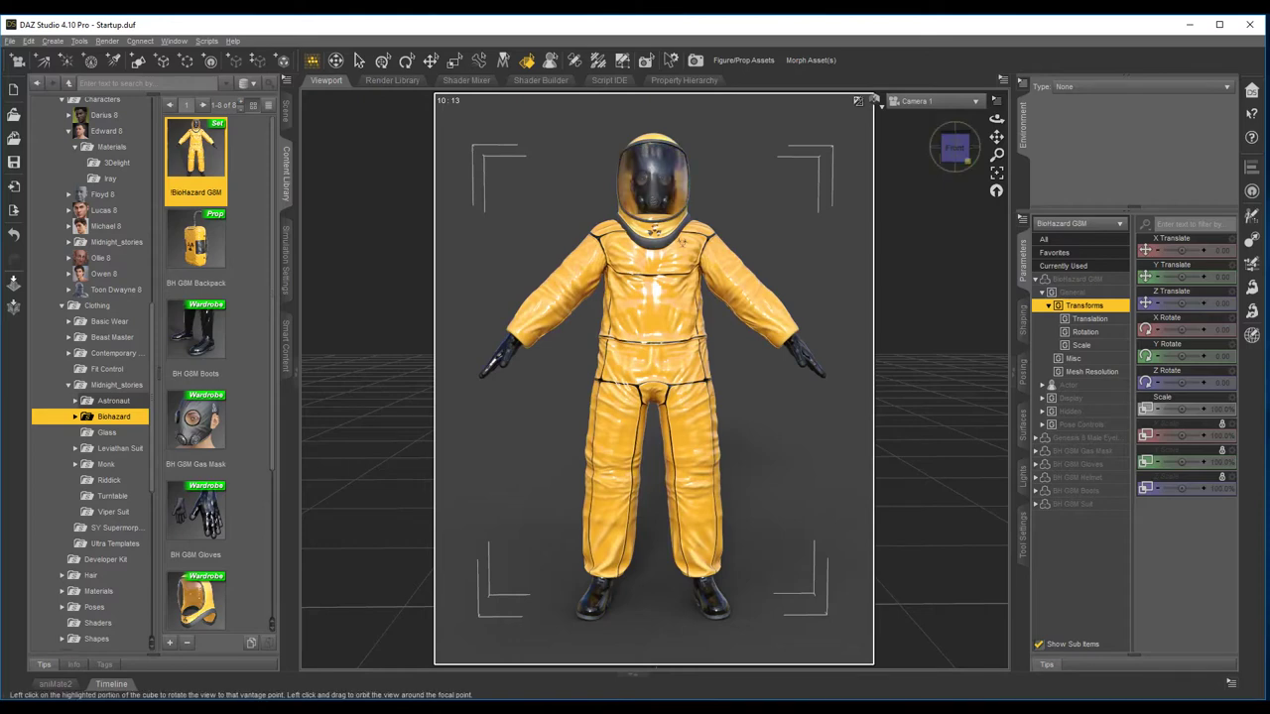
left_click_drag(955, 147, 950, 149)
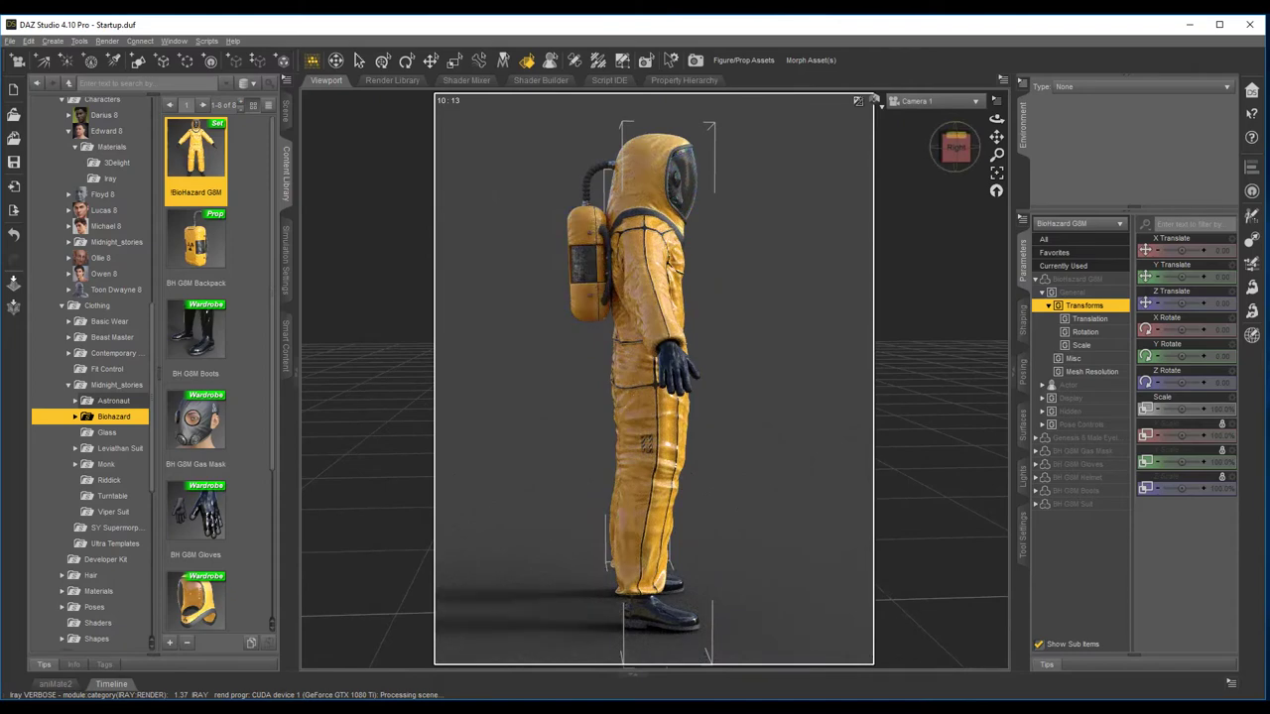
left_click(951, 148)
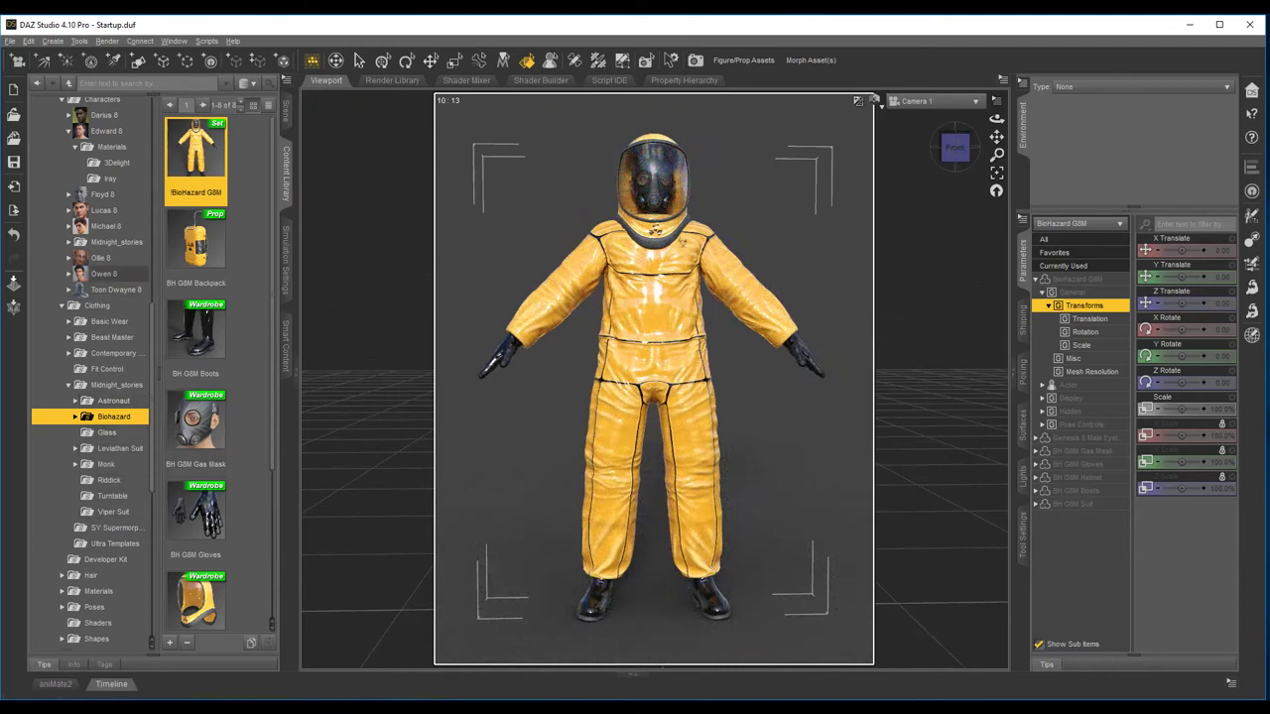
Check the loaded figure in the scene hierarchy and apply the BH Suit Black HP preset from the Biohazard Materials folder
left_click(286, 109)
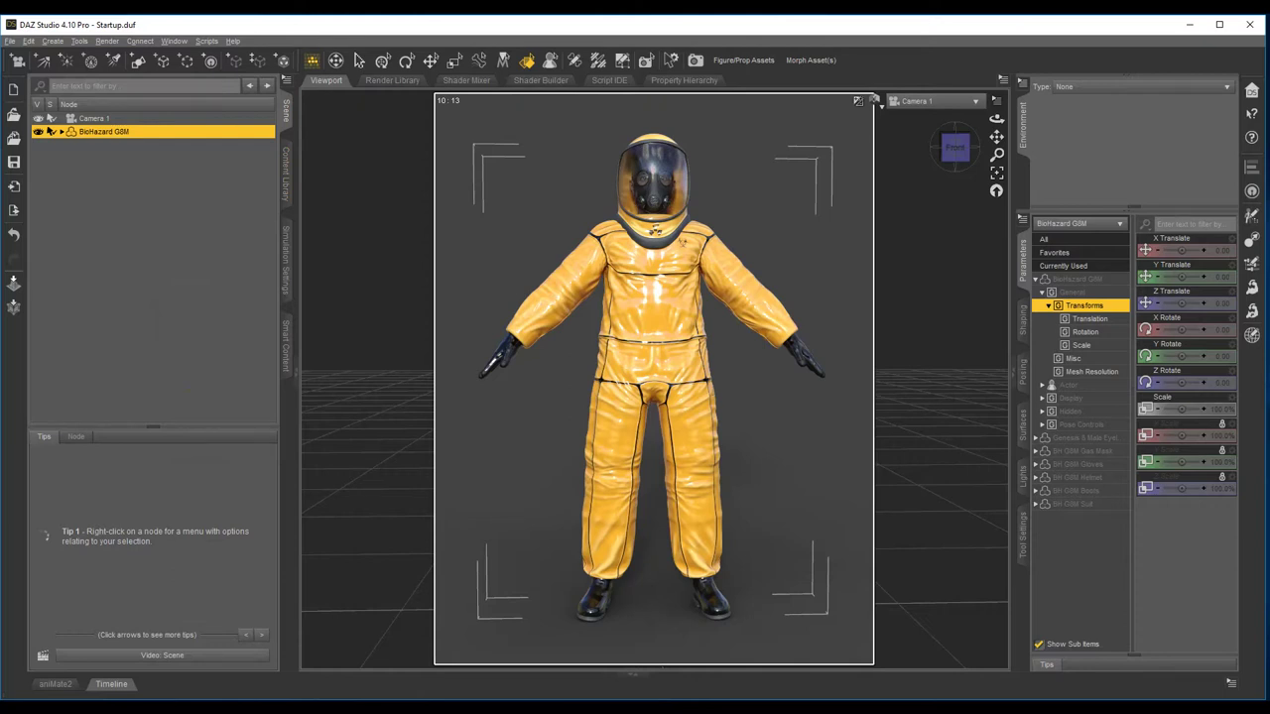
left_click(286, 174)
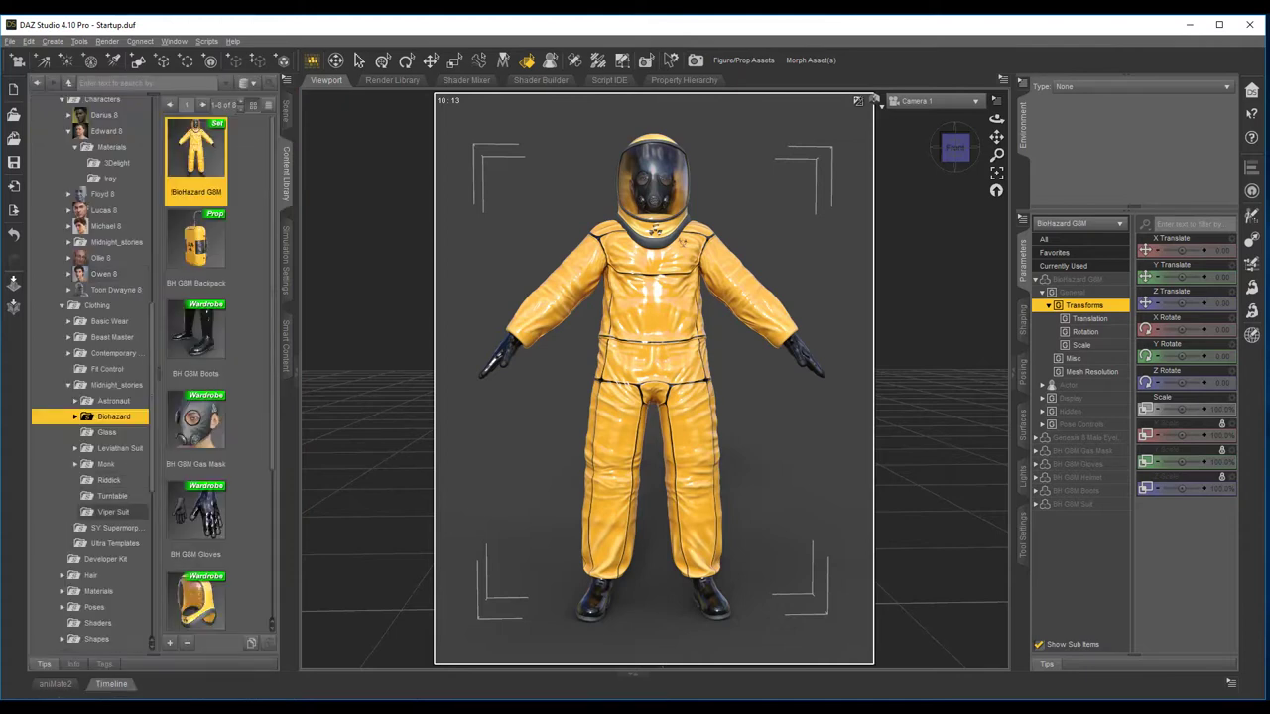
left_click(75, 416)
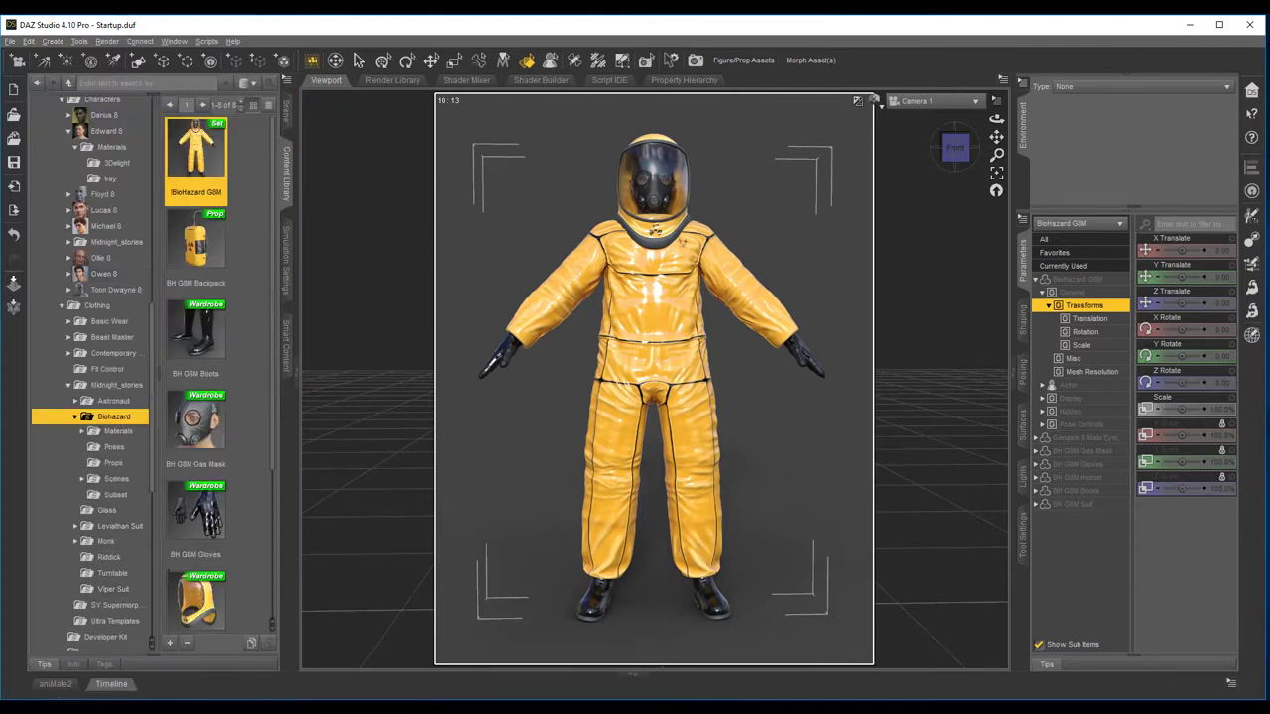
left_click(118, 433)
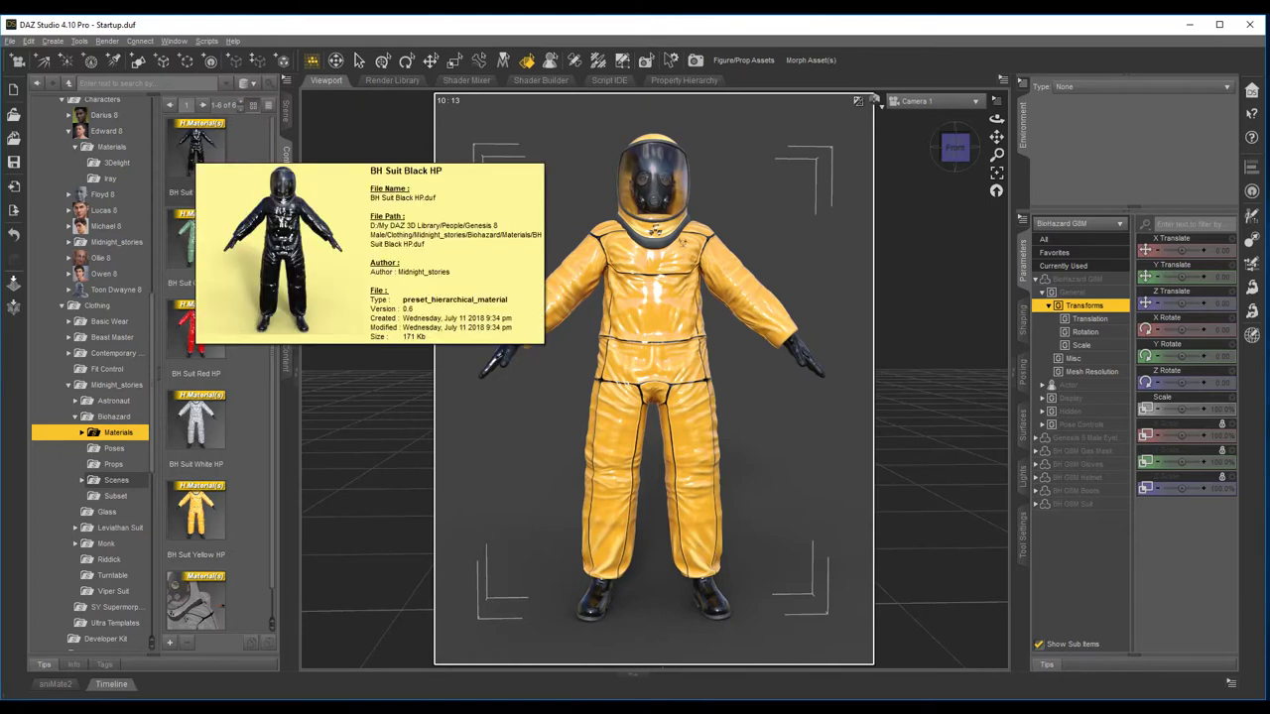
double_click(197, 149)
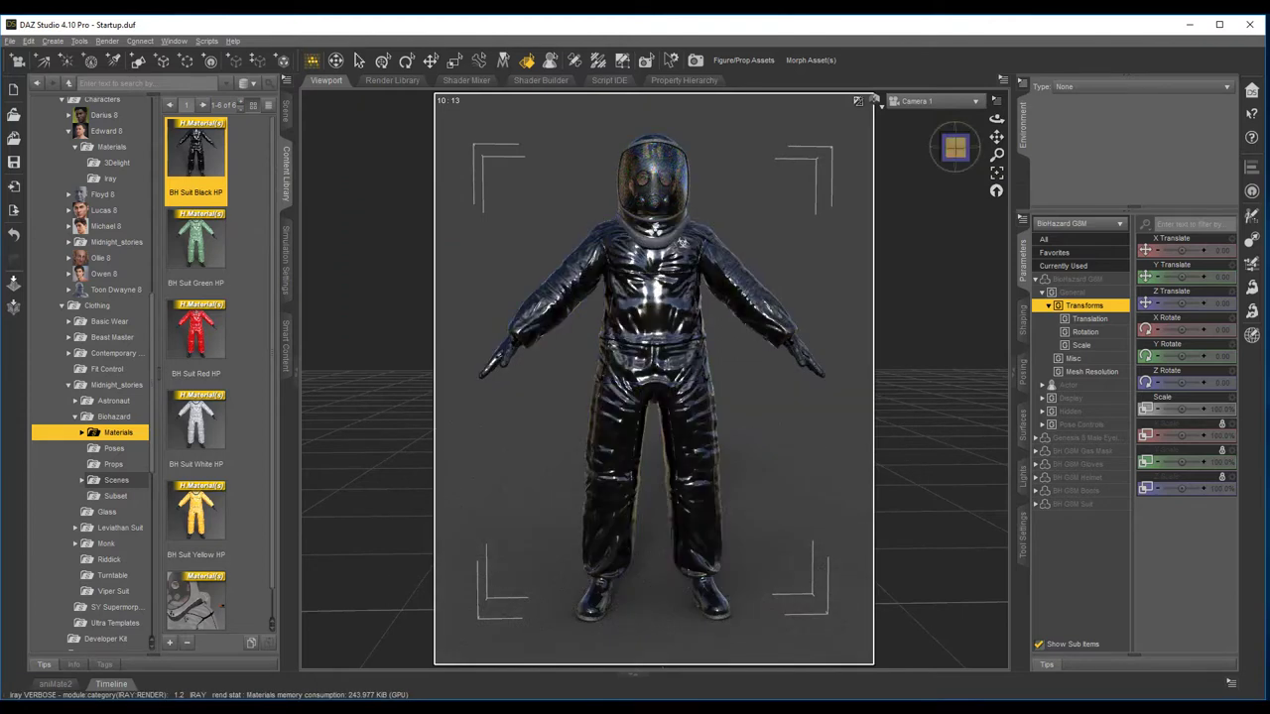
mouse_move(955, 148)
left_mouse_down()
mouse_move(1076, 139)
mouse_move(1090, 123)
mouse_move(938, 145)
mouse_move(951, 143)
left_mouse_up()
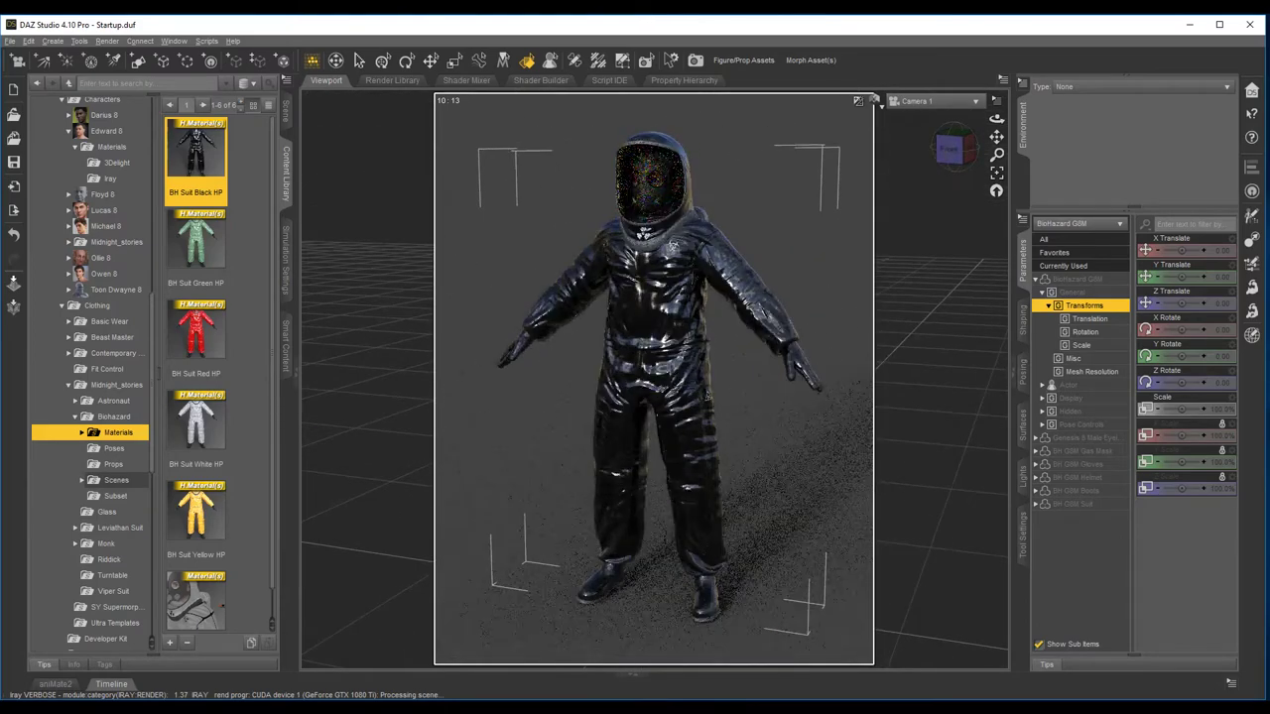
Try the BH Suit Green HP and BH Suit Red HP material presets on the suit
double_click(195, 238)
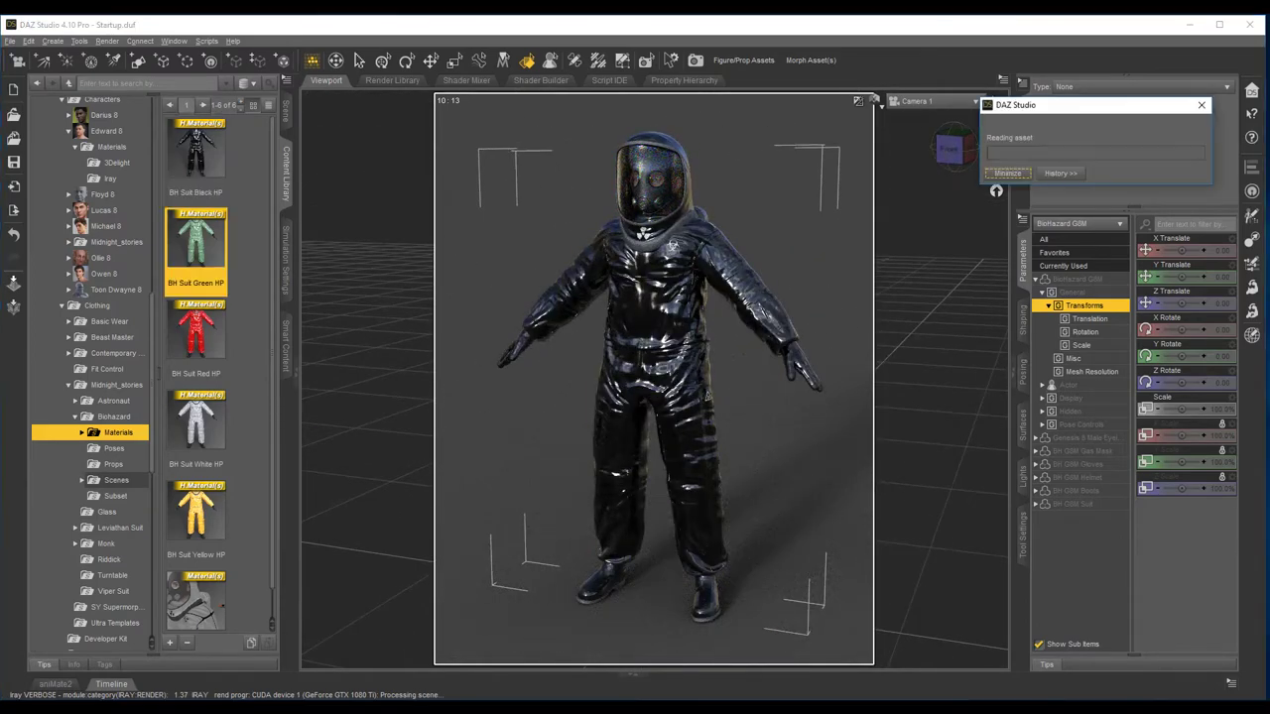
mouse_move(196, 332)
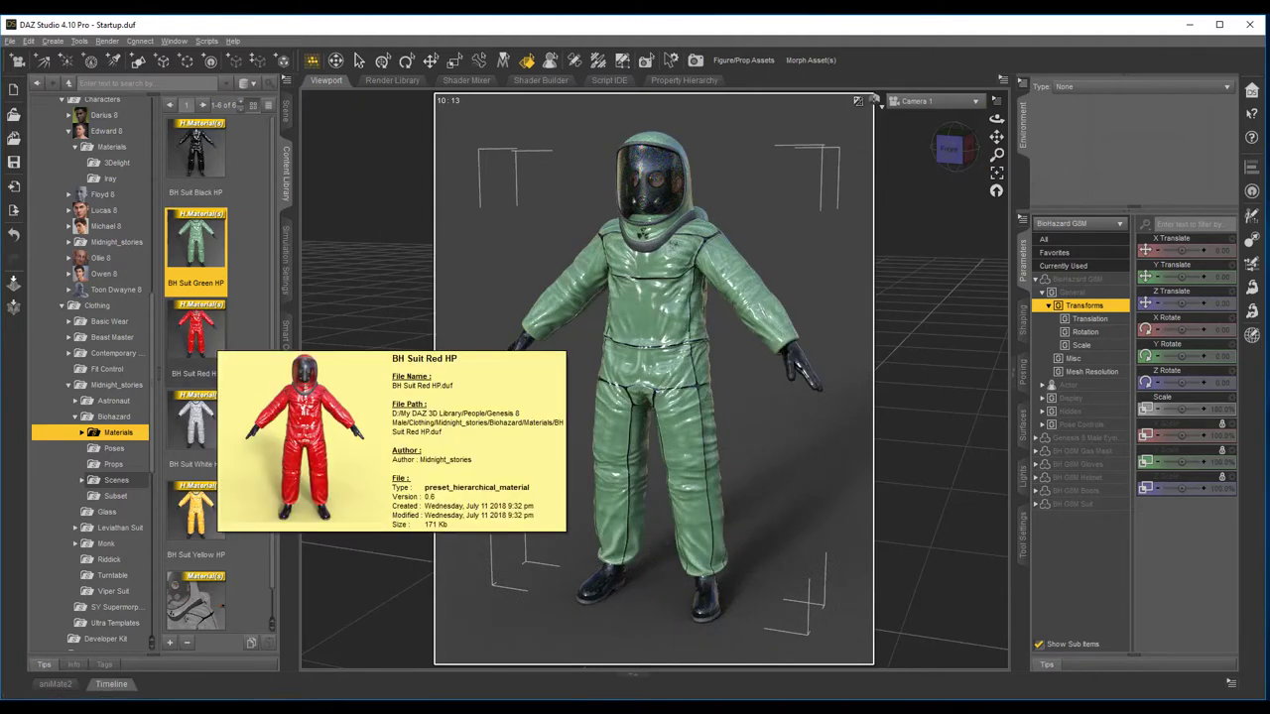
double_click(195, 329)
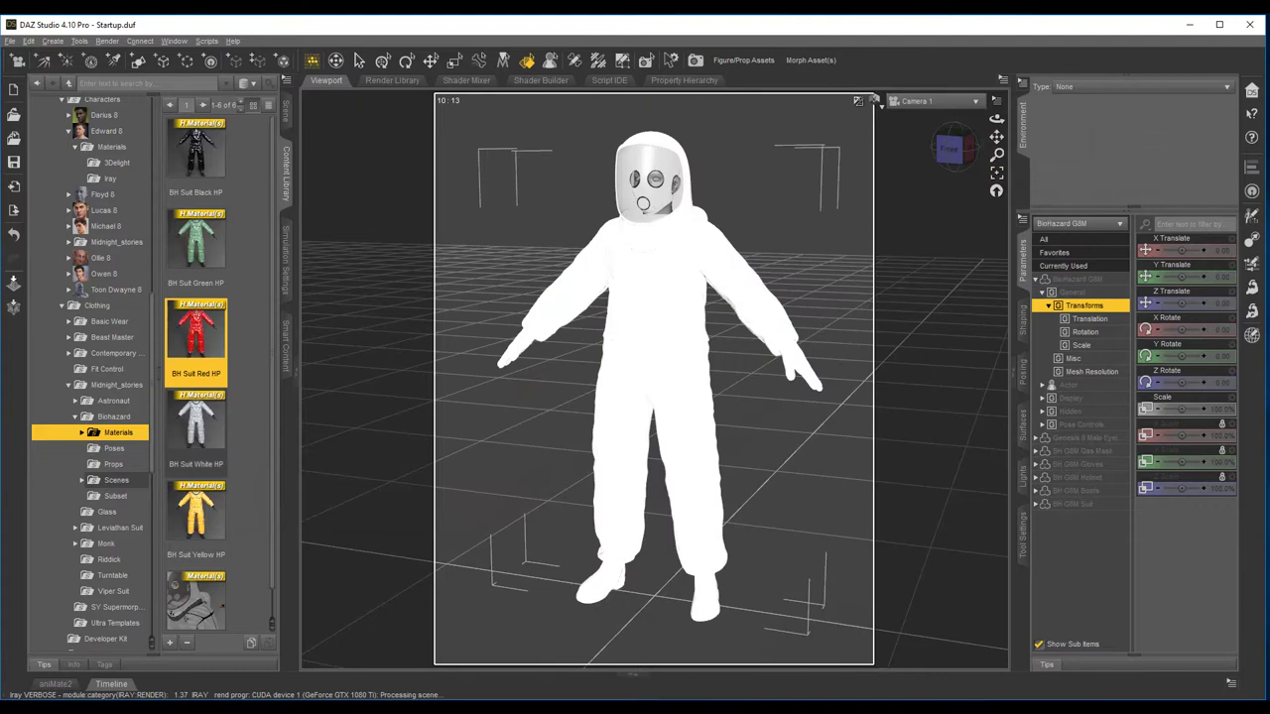
Try the BH Suit White HP material preset and finish with BH Suit Yellow HP on the suit
mouse_move(196, 418)
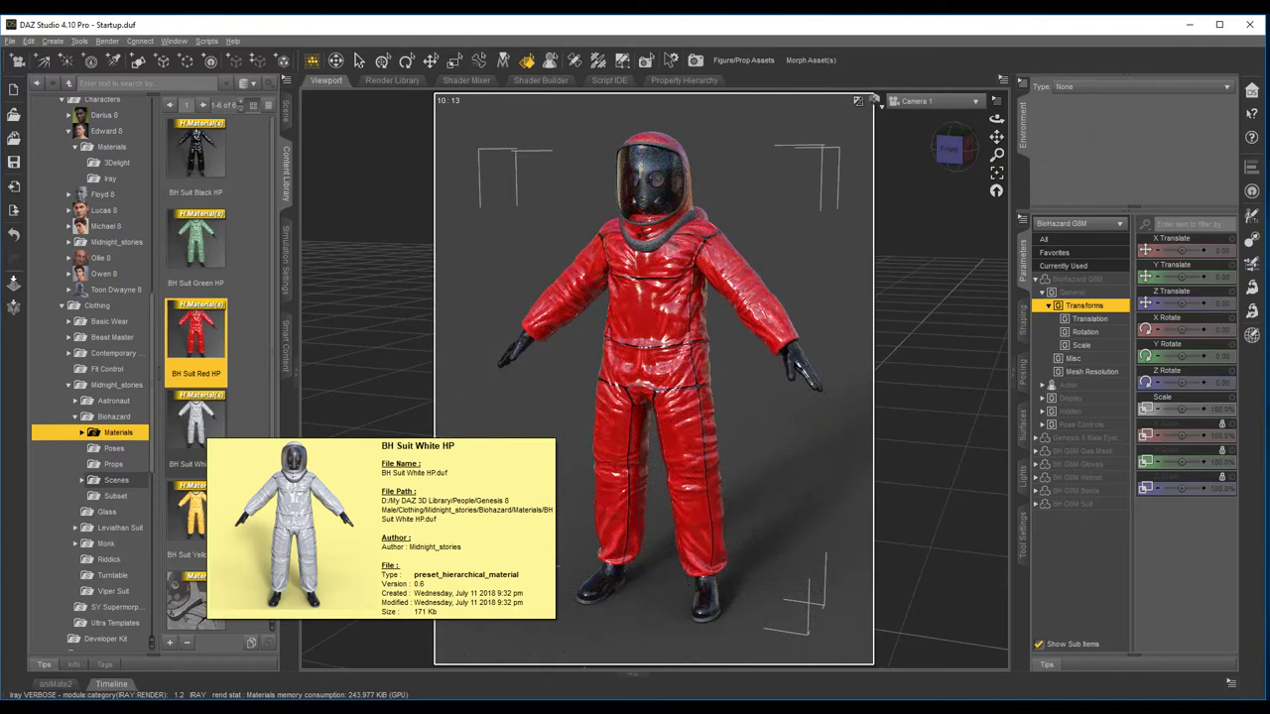
double_click(195, 419)
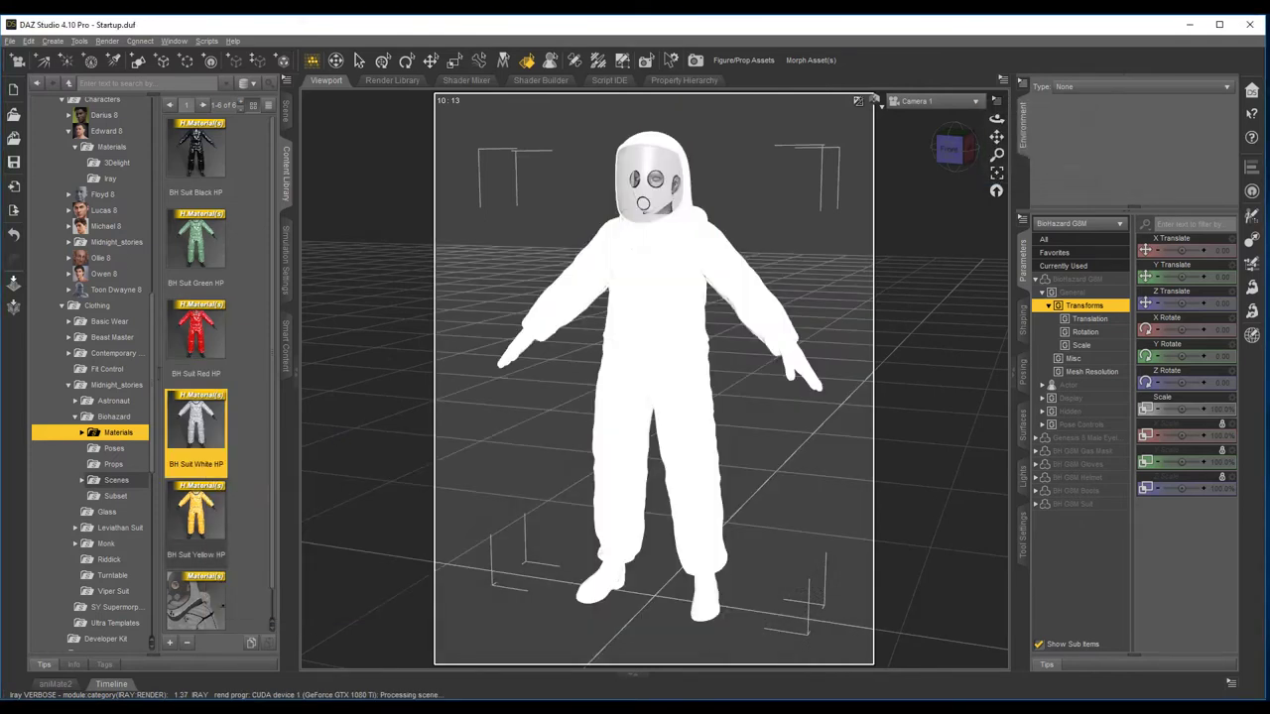
mouse_move(195, 511)
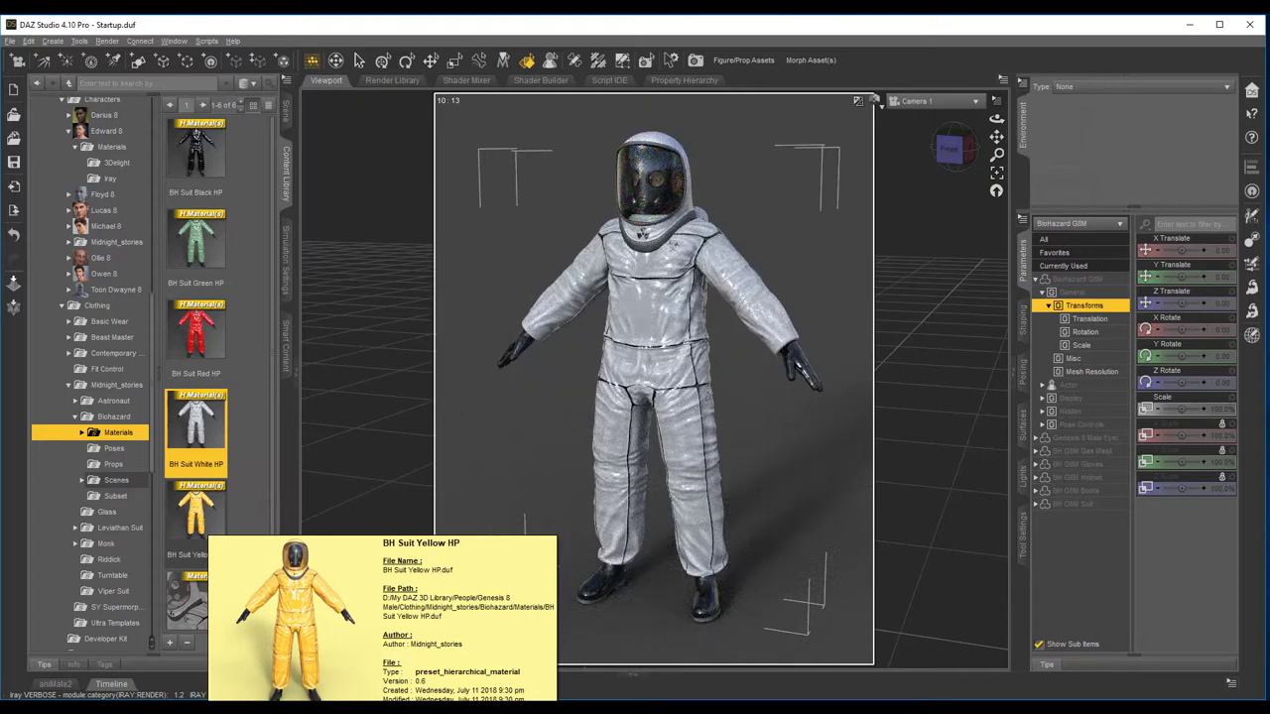
double_click(195, 511)
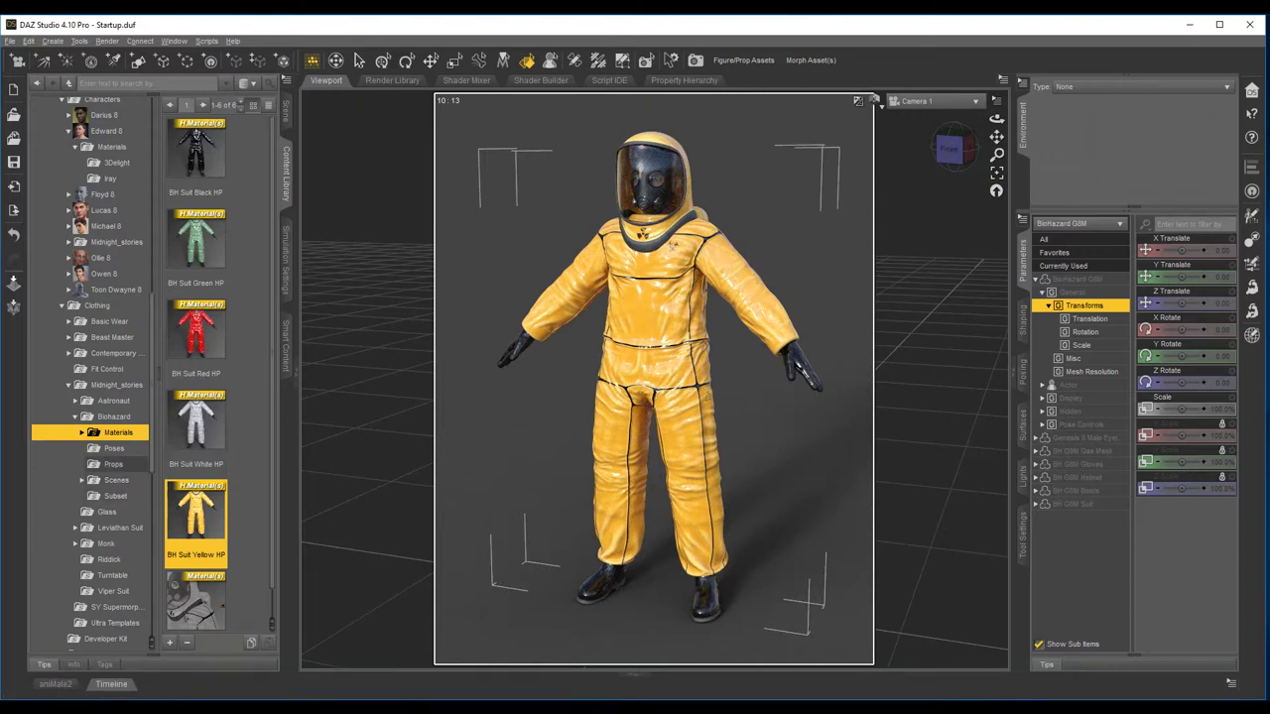
Try the BH G8M Back Away pose from the Biohazard Poses folder and replace it with BH G8M Careful
left_click(114, 448)
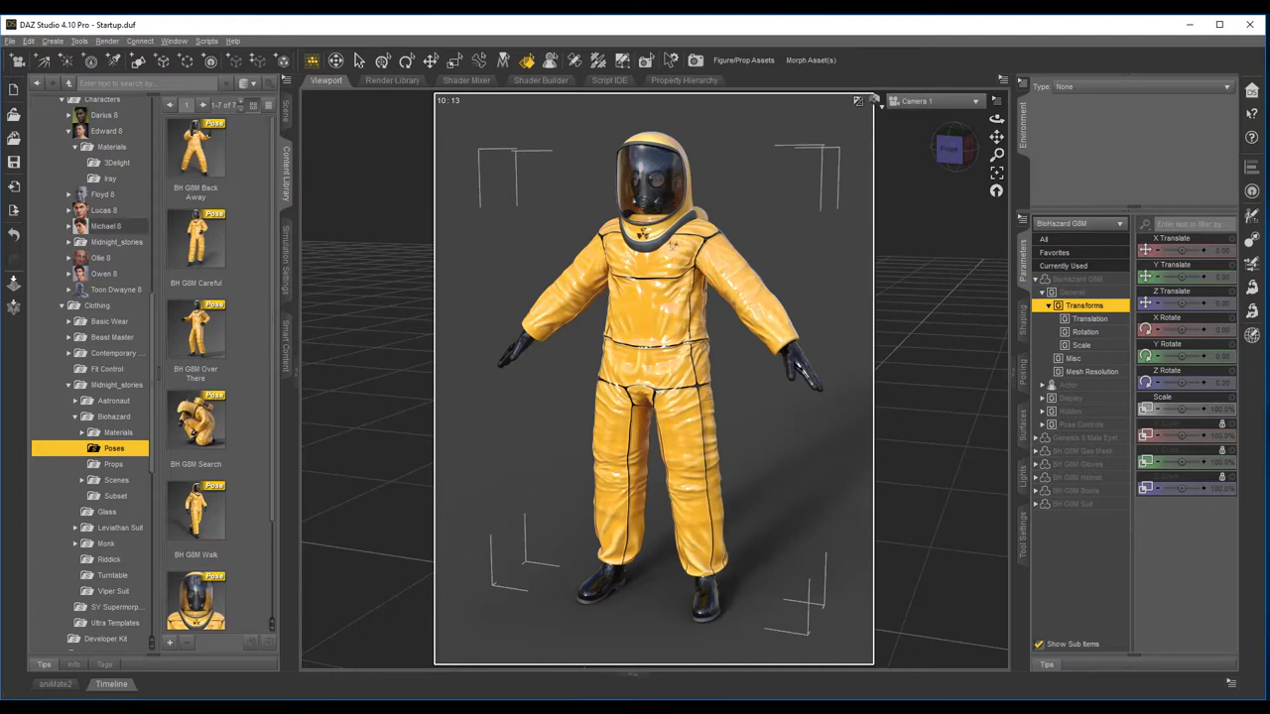
mouse_move(196, 149)
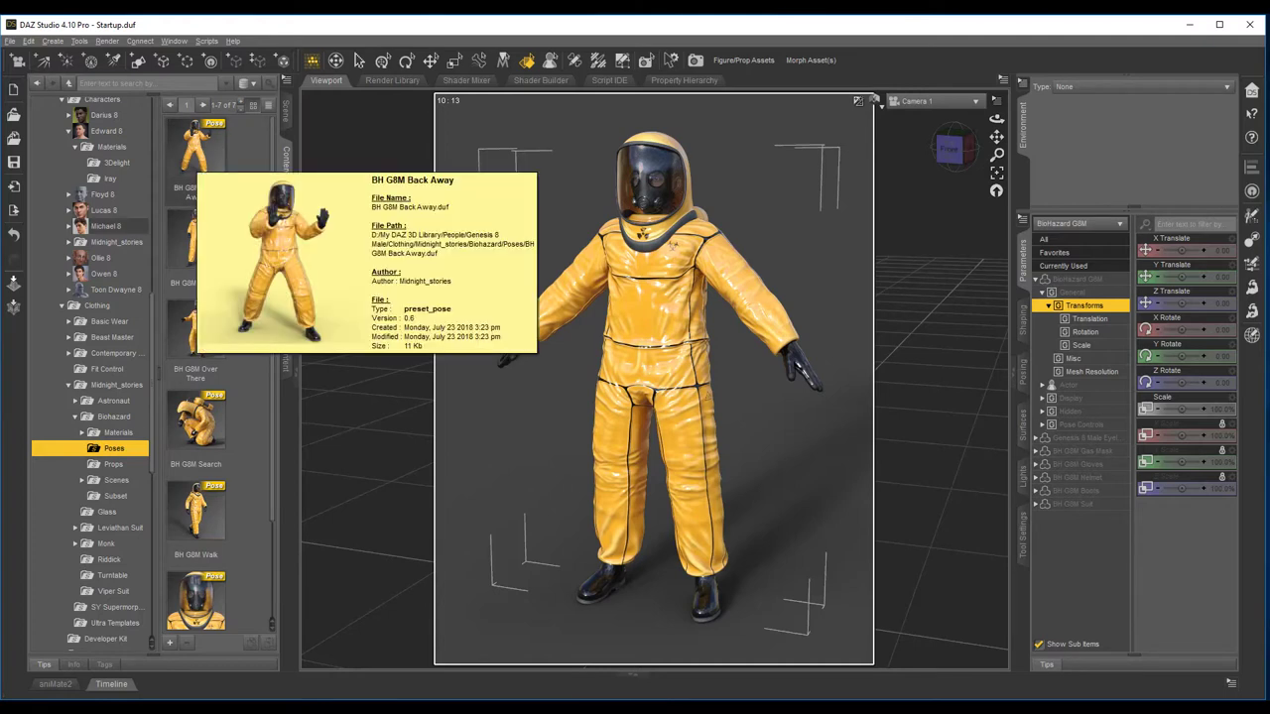
double_click(196, 148)
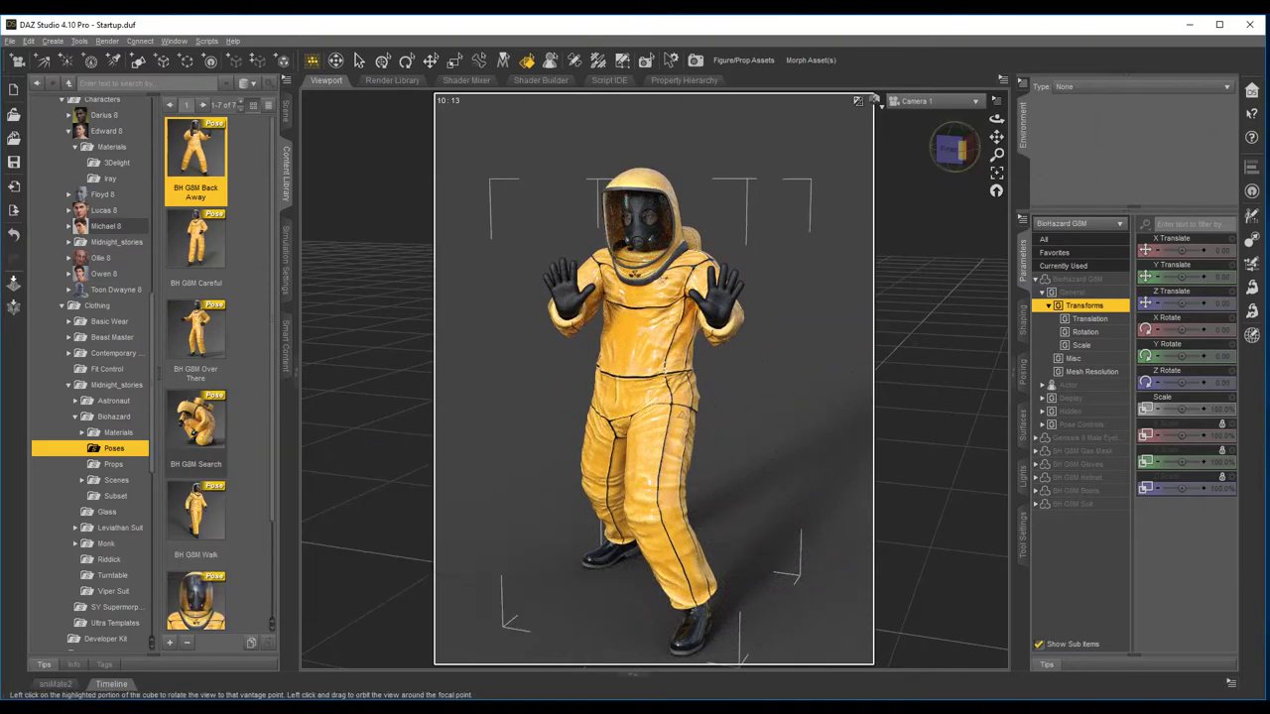
left_click_drag(962, 149, 1000, 143)
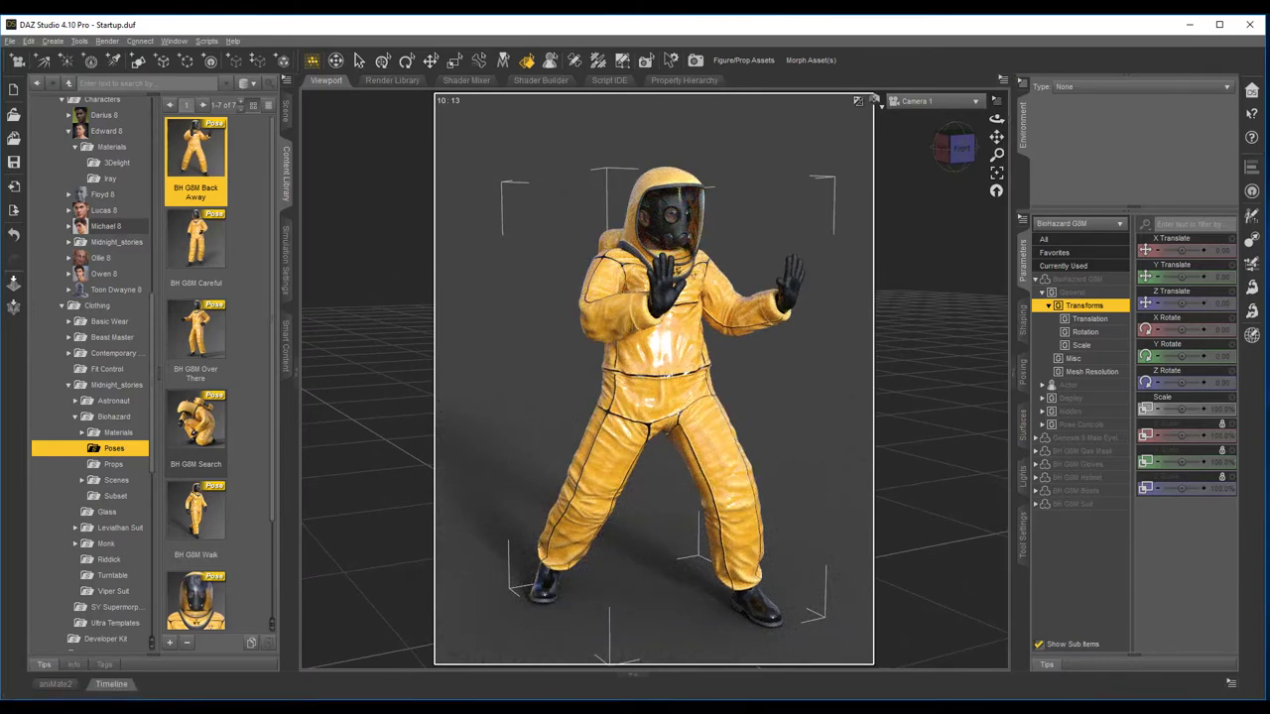
double_click(195, 240)
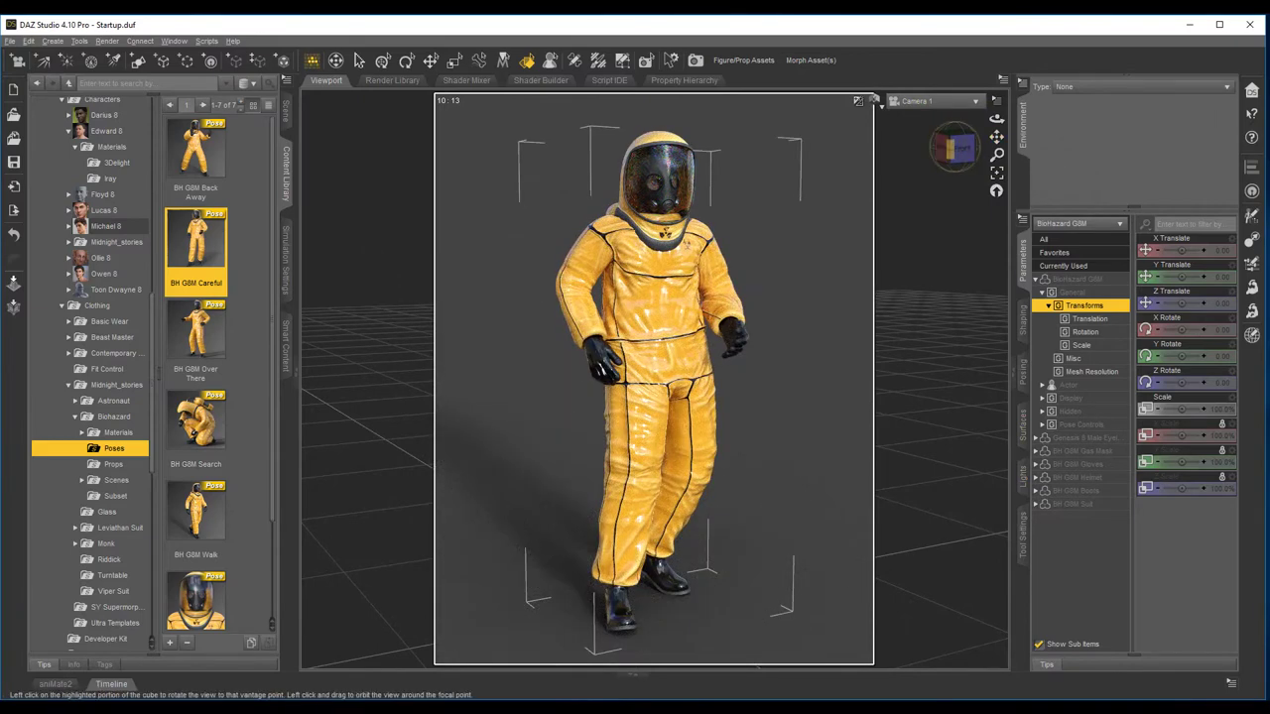
Try the BH G8M Over There pose, replace it with BH G8M Walk, and view each pose from another angle
left_click_drag(951, 149, 881, 139)
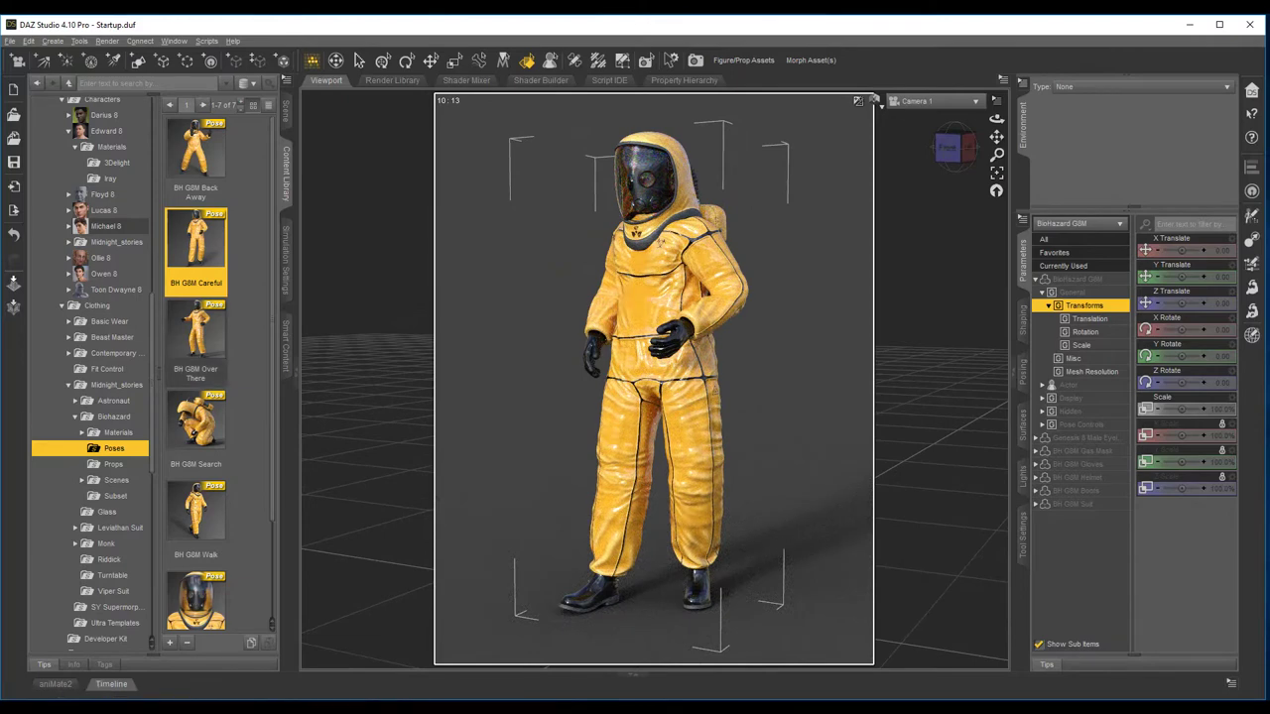
double_click(196, 332)
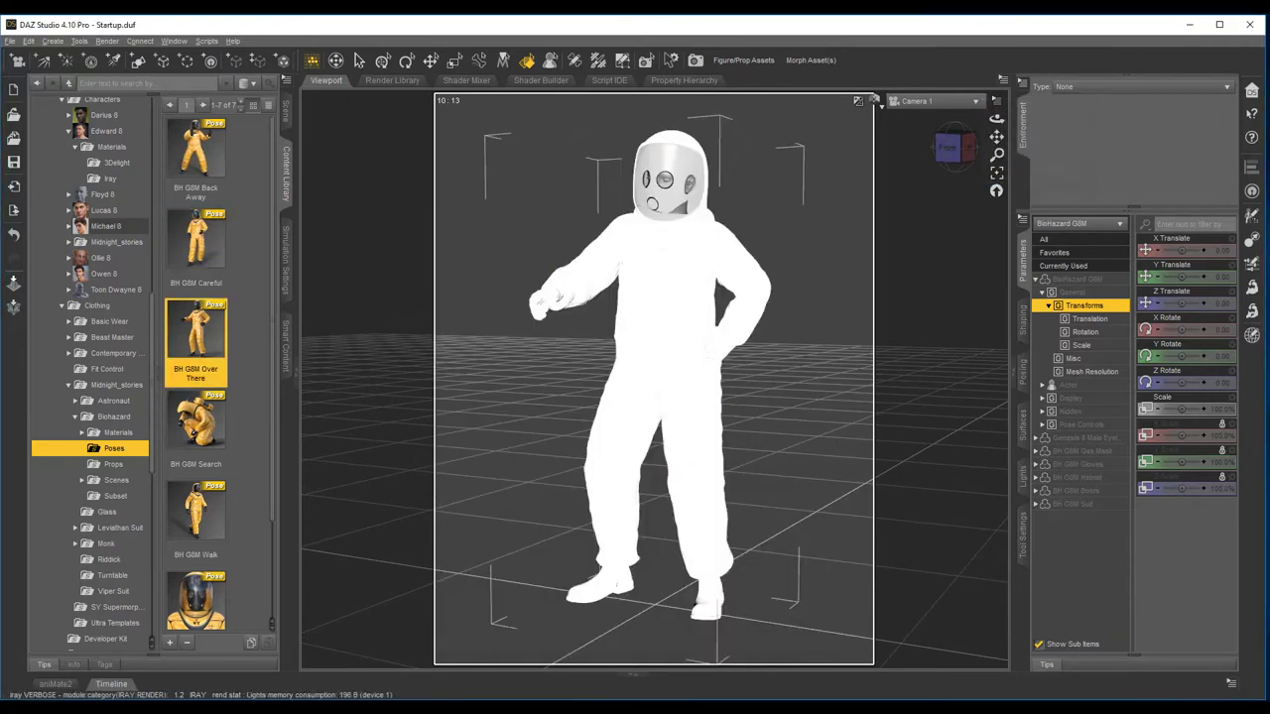
left_click_drag(950, 149, 911, 146)
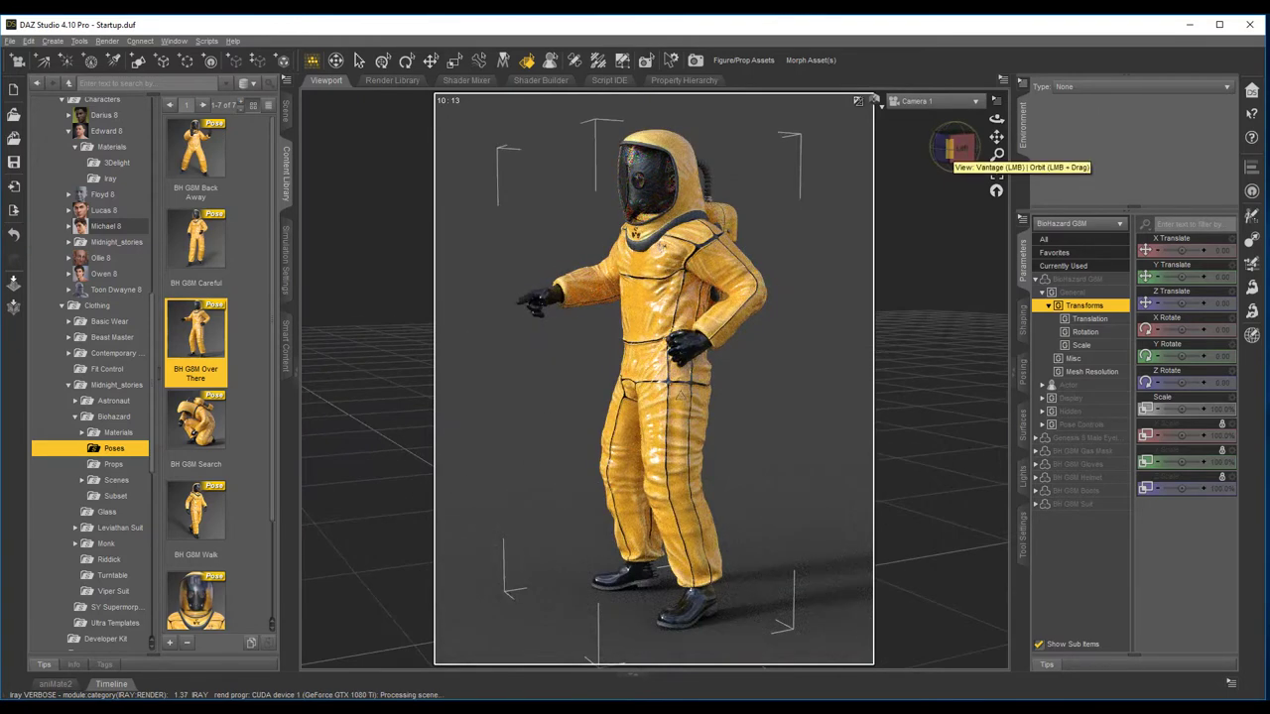
double_click(195, 516)
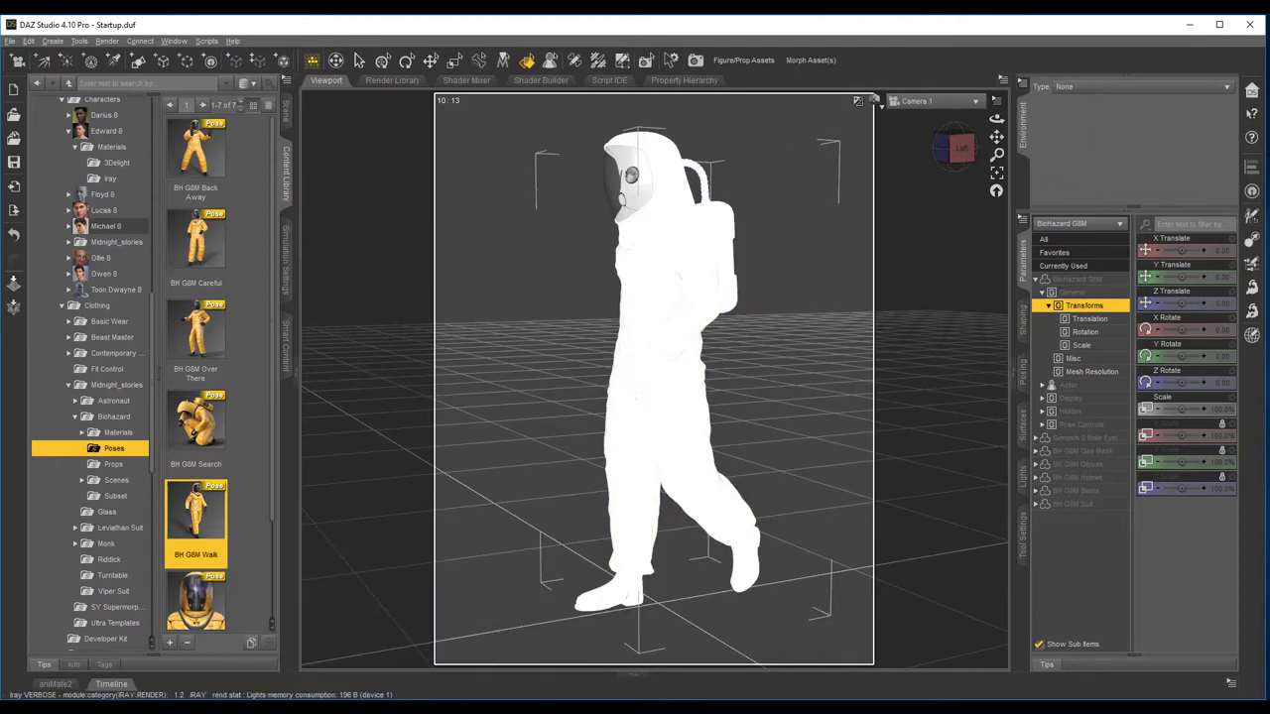
left_click_drag(958, 147, 1012, 147)
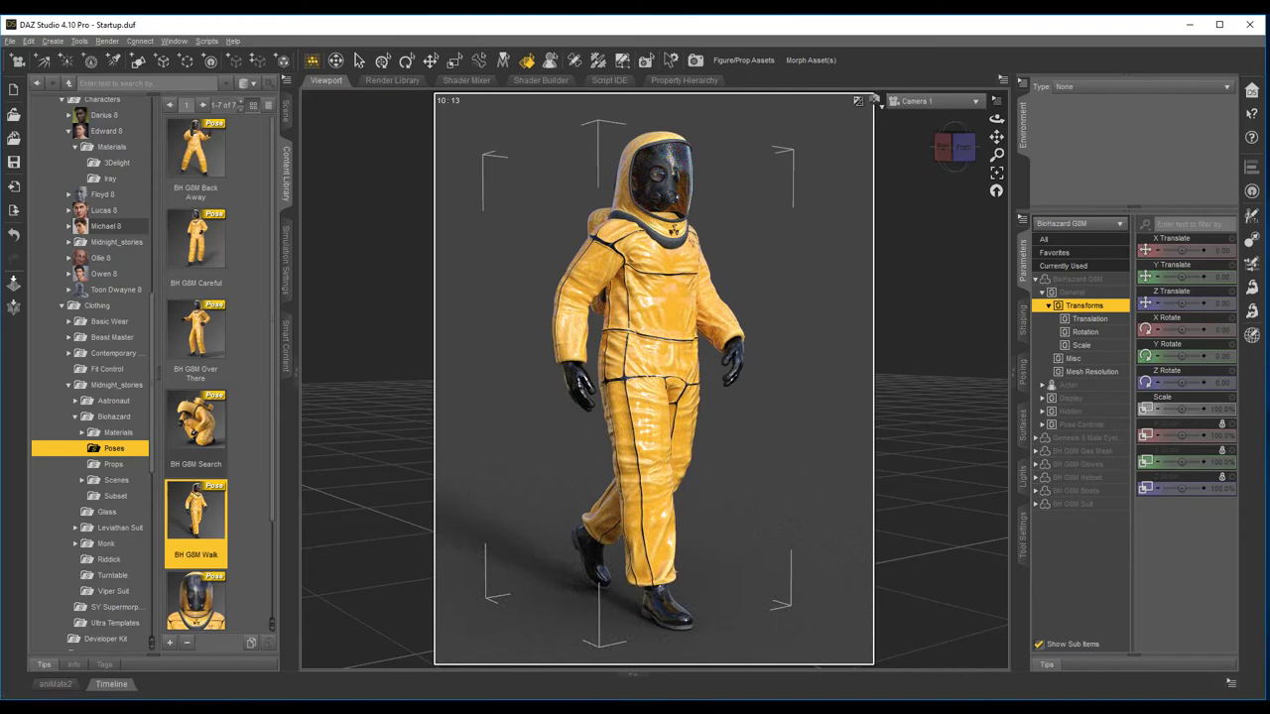
Apply the BH G8M Search pose and inspect the crouching figure up close from the front and back
double_click(195, 422)
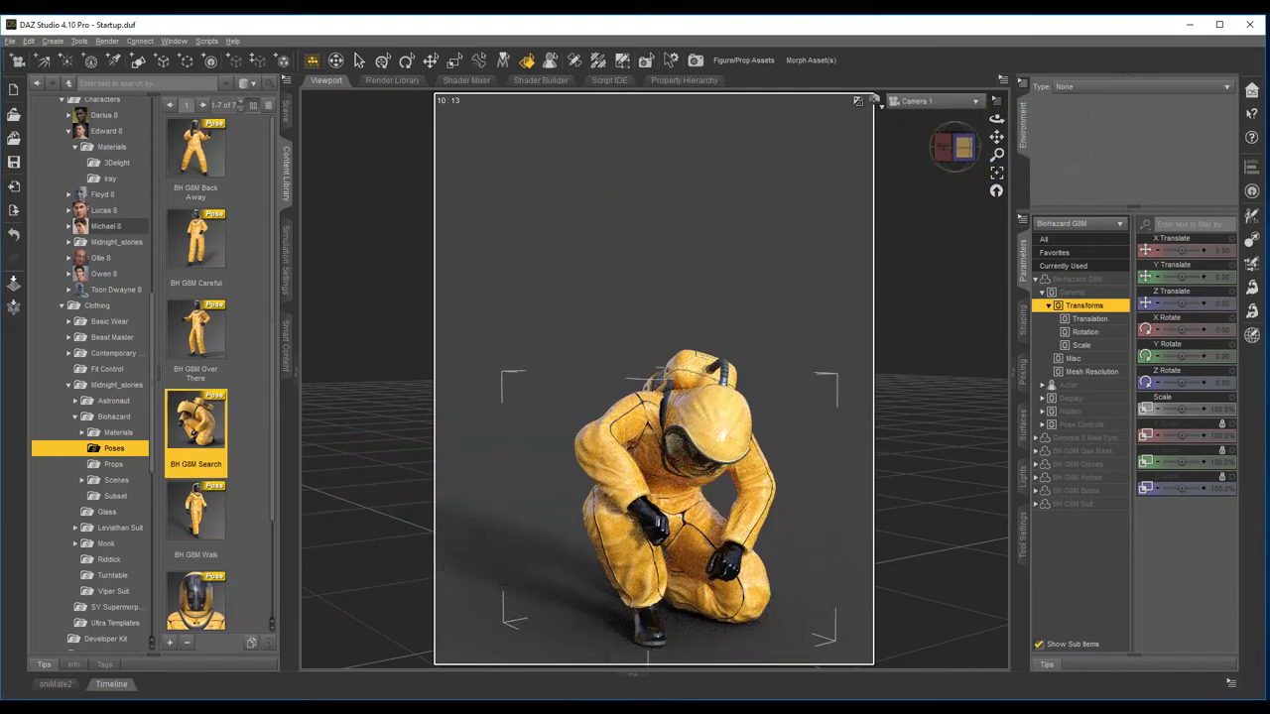
left_click_drag(997, 119, 913, 102)
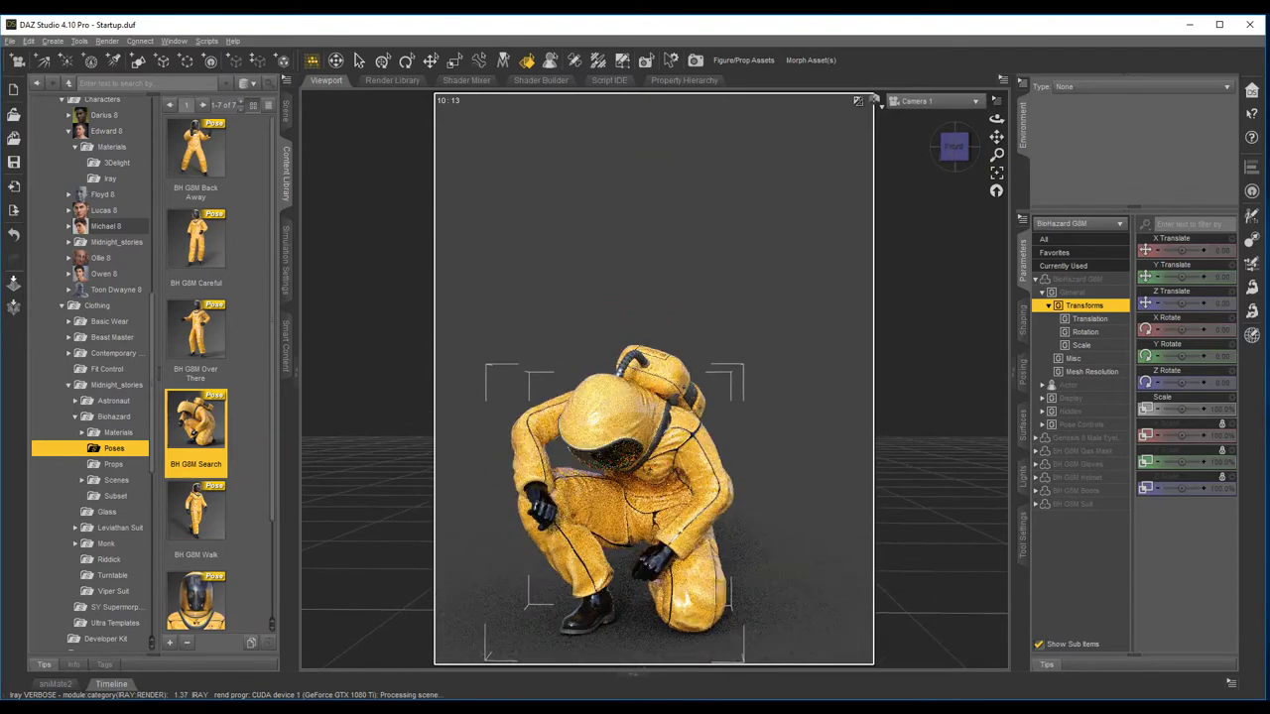
left_click_drag(997, 156, 1001, 60)
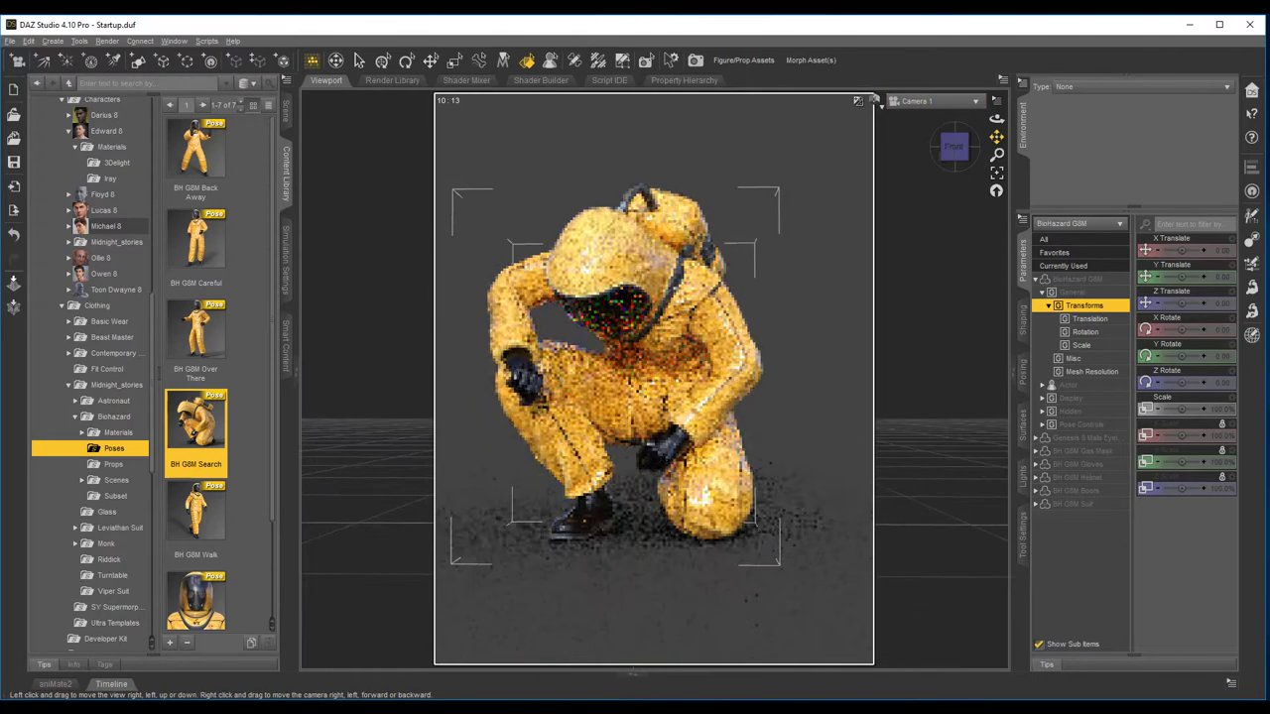
left_click_drag(997, 156, 999, 118)
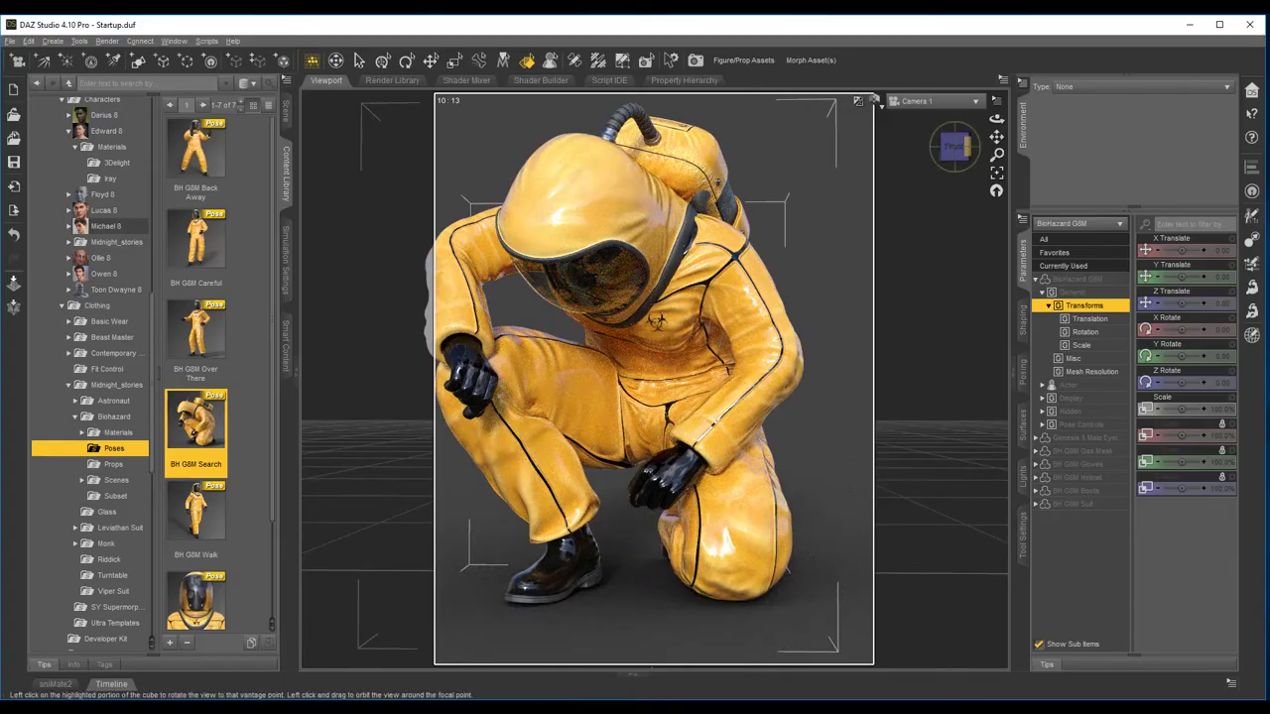
left_click(955, 146)
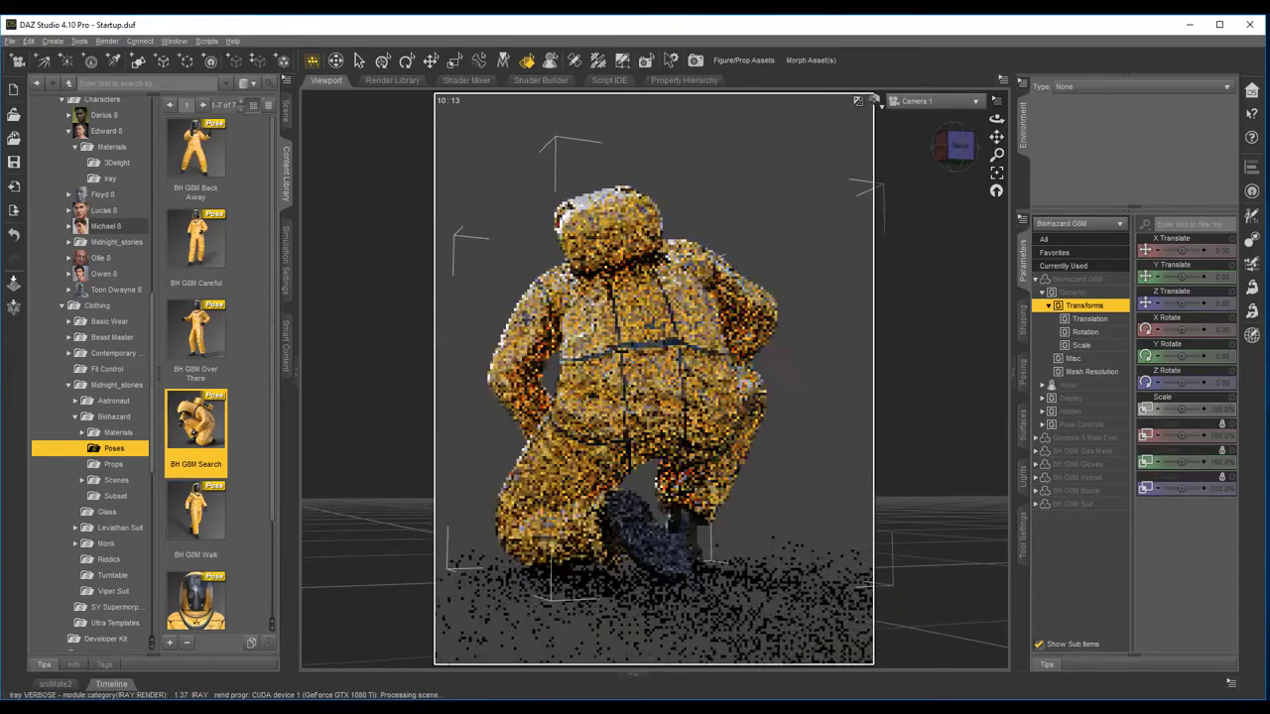
left_click_drag(954, 146, 1051, 168)
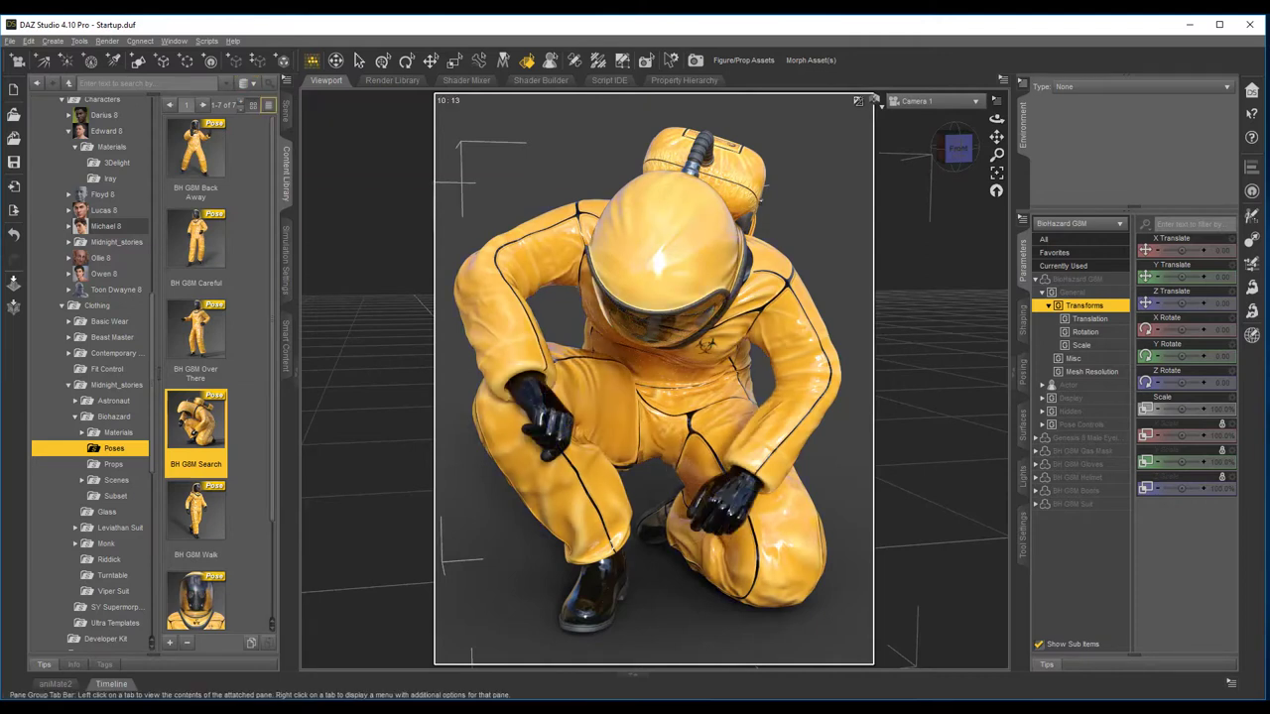
Select the BH G8M Suit under BioHazard G8M in the scene hierarchy and review its shaping morphs
left_click(285, 109)
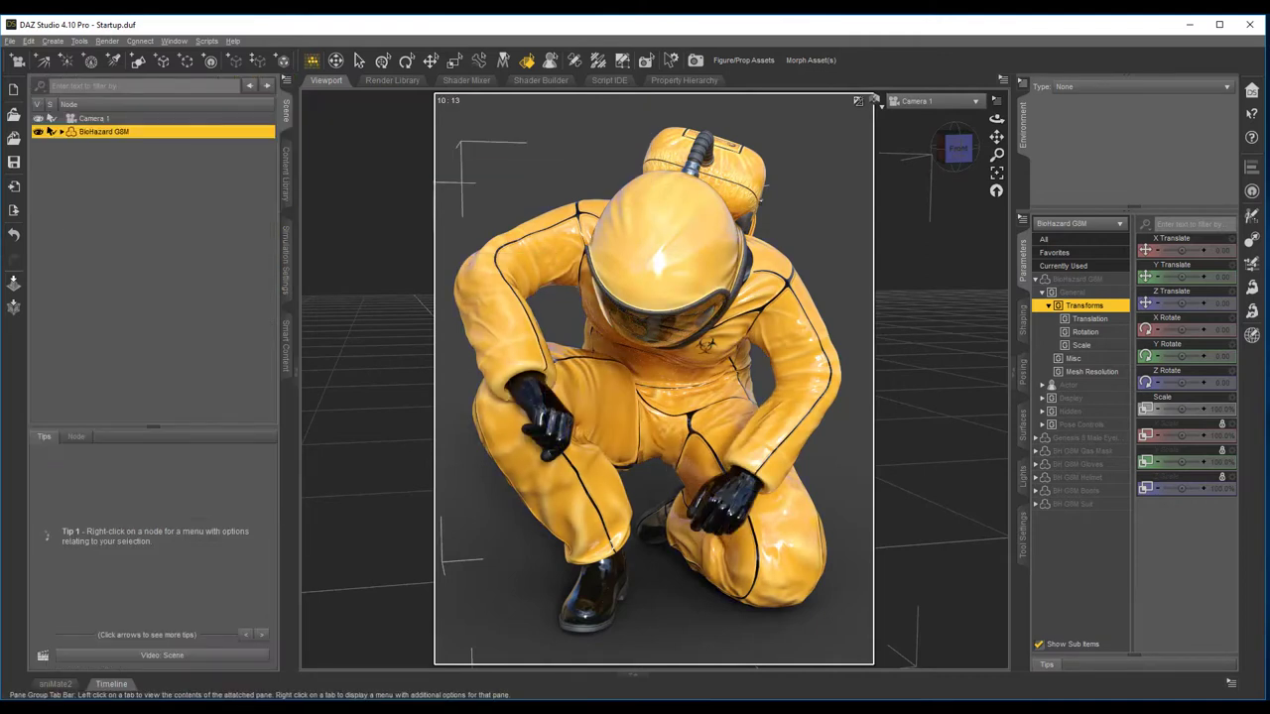
left_click(61, 131)
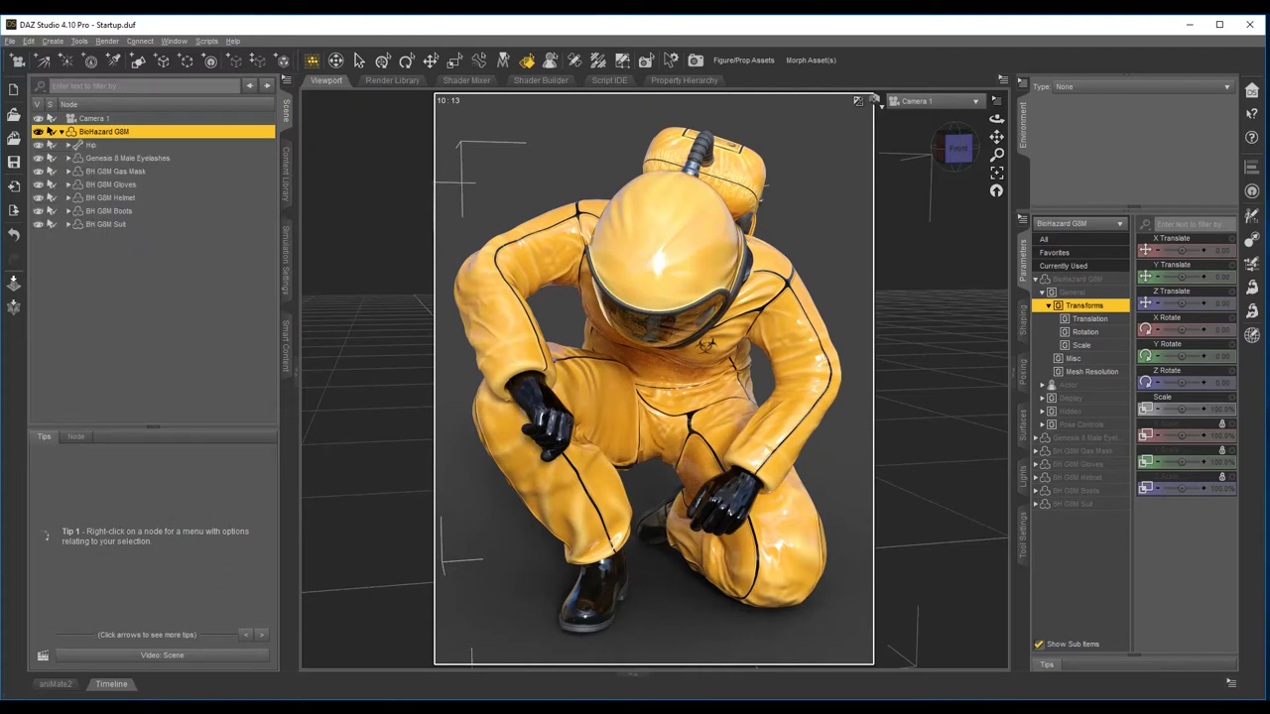
left_click(106, 225)
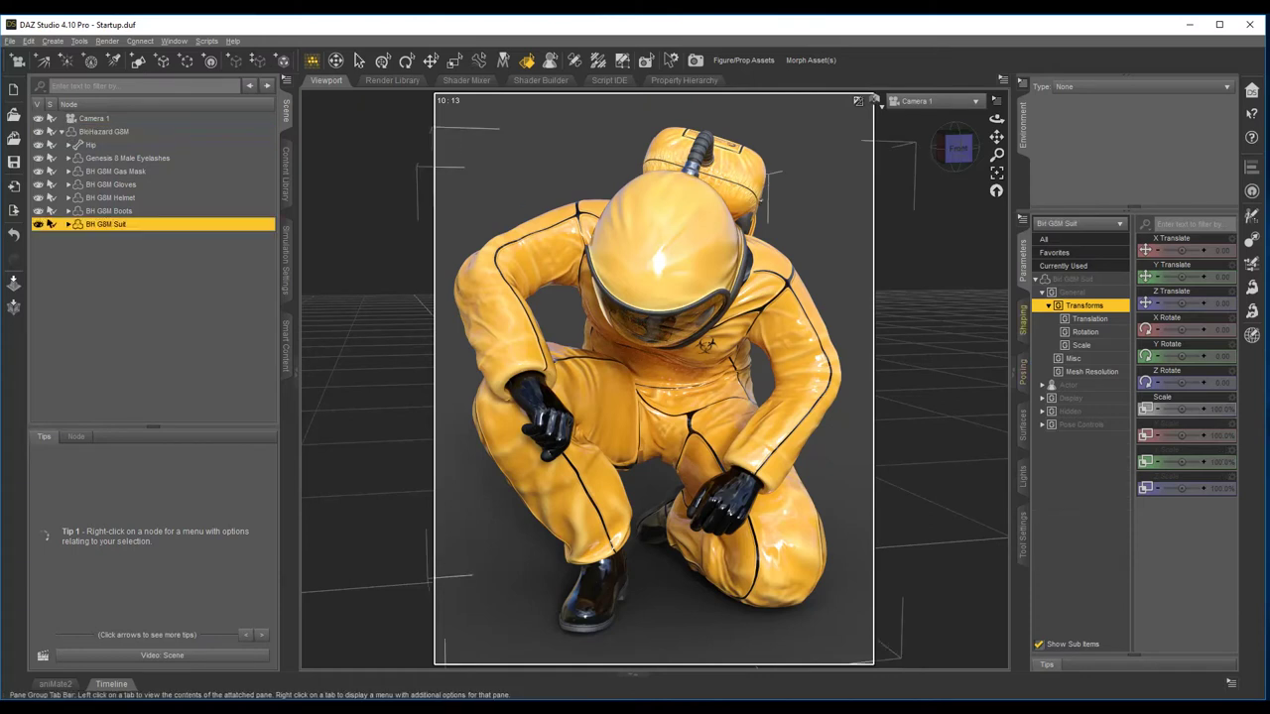
left_click(1023, 320)
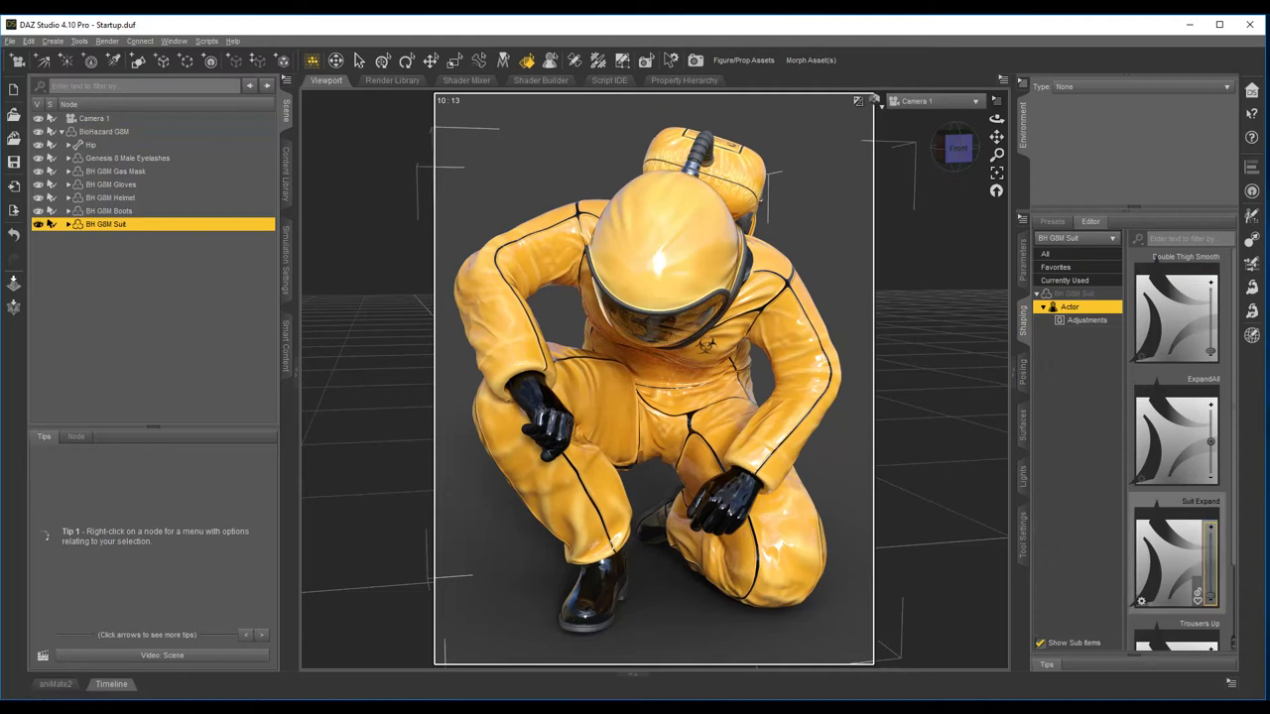
scroll(1177, 566, "down", 1)
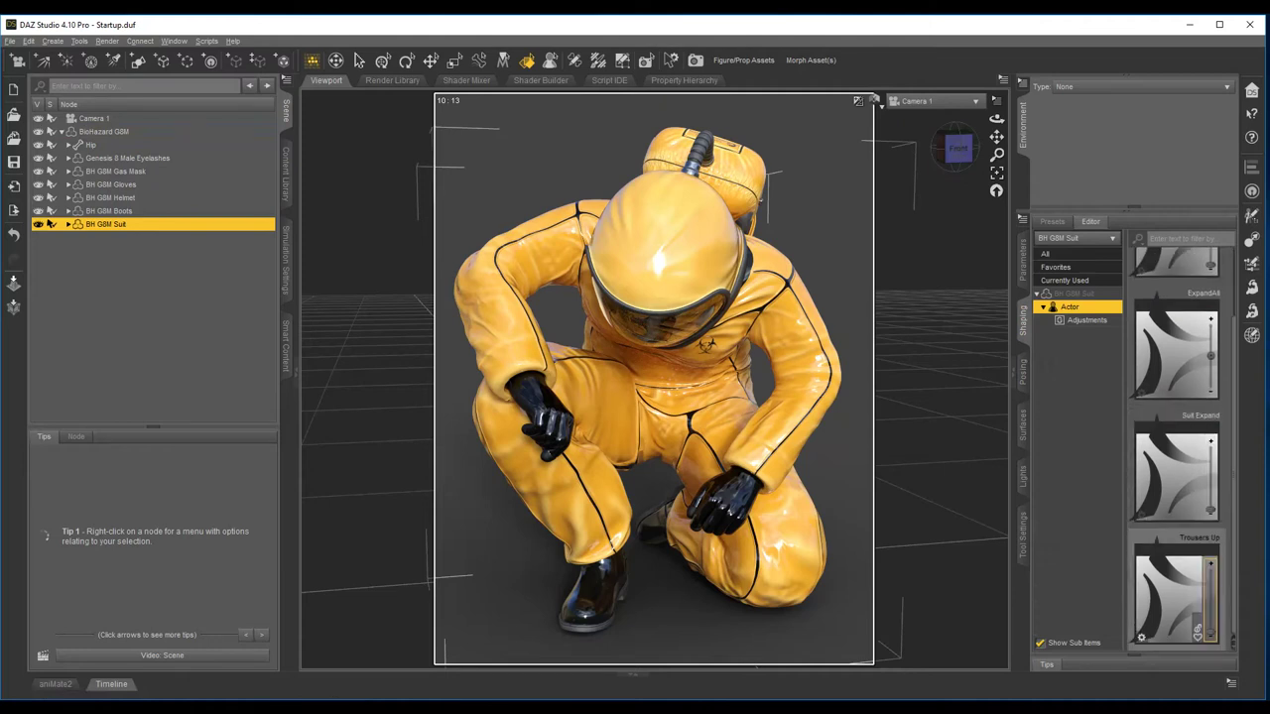
scroll(1177, 565, "up", 1)
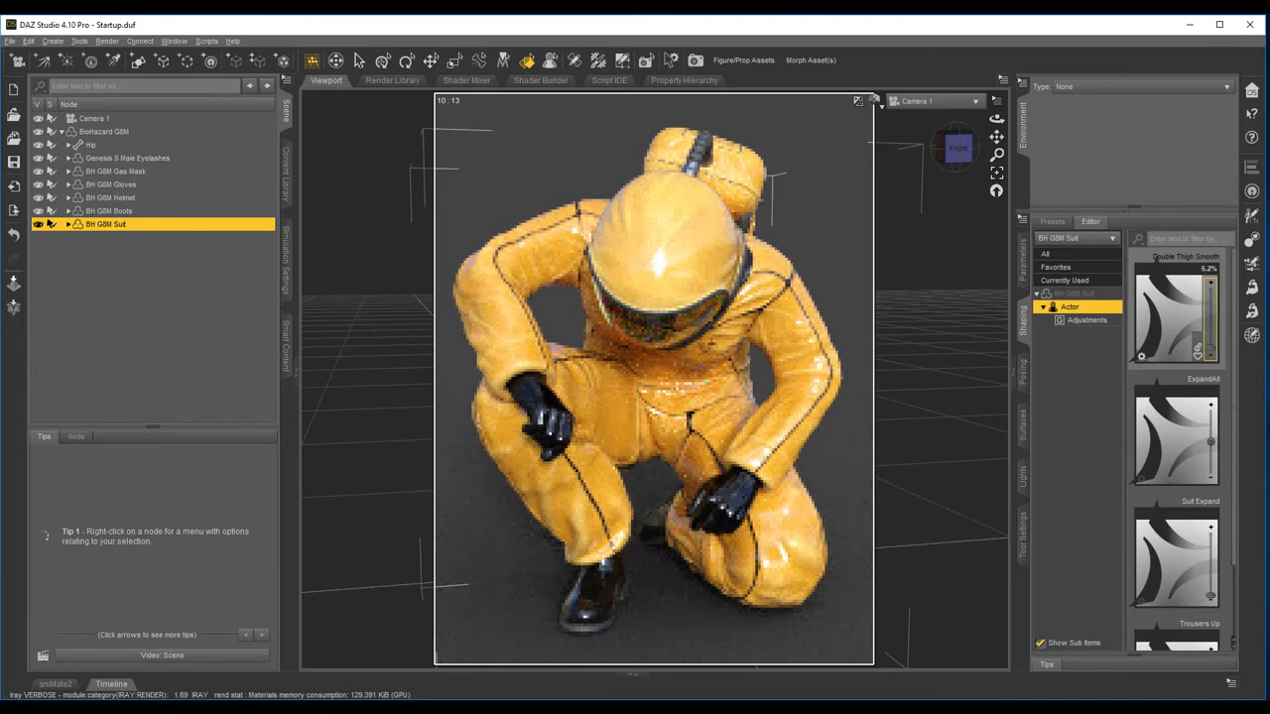
Try the suit's Double Thigh Smooth morph at 100%, inspect the thighs, and return the morph to its minimum
left_click_drag(1210, 349, 1211, 327)
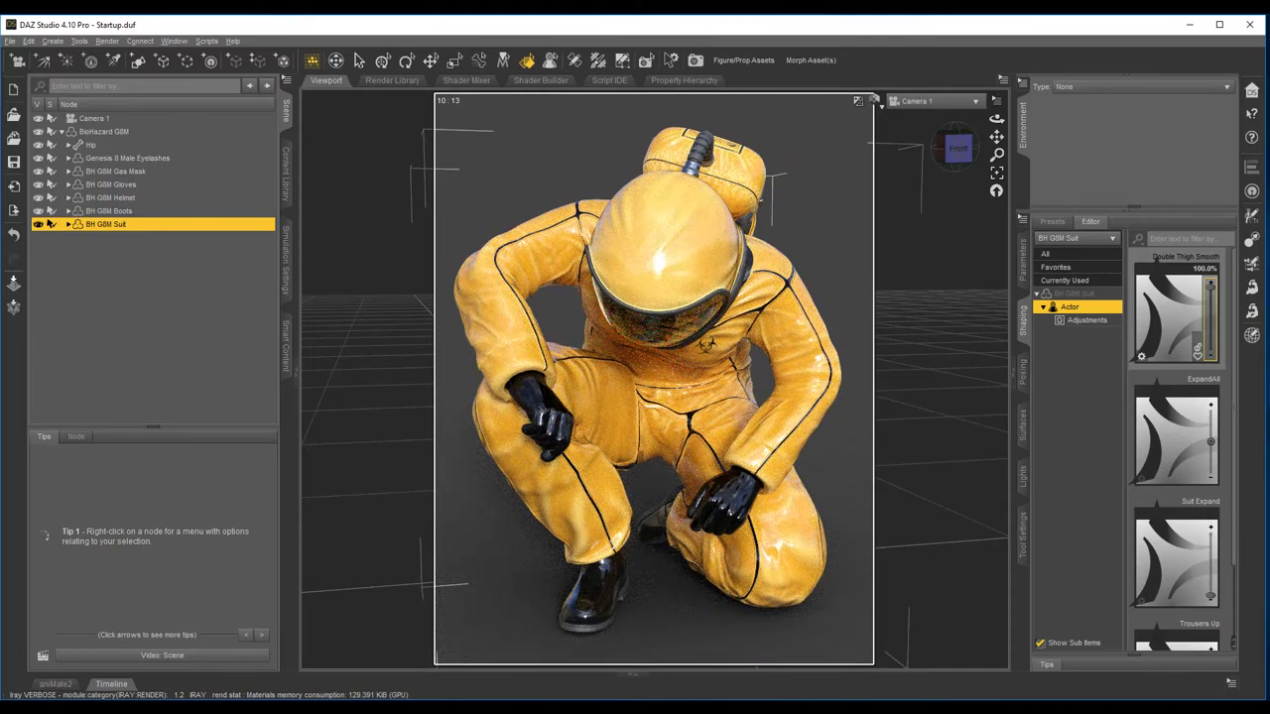
left_click_drag(961, 147, 997, 142)
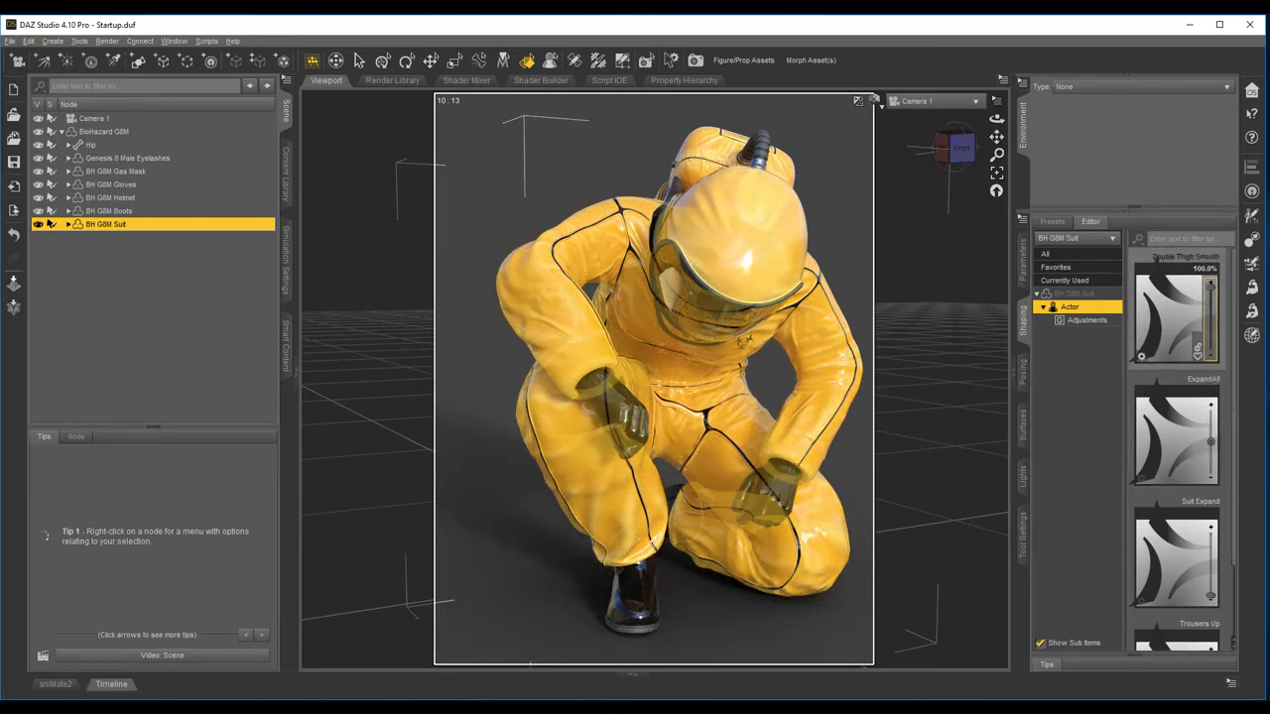
left_click_drag(997, 119, 769, 102)
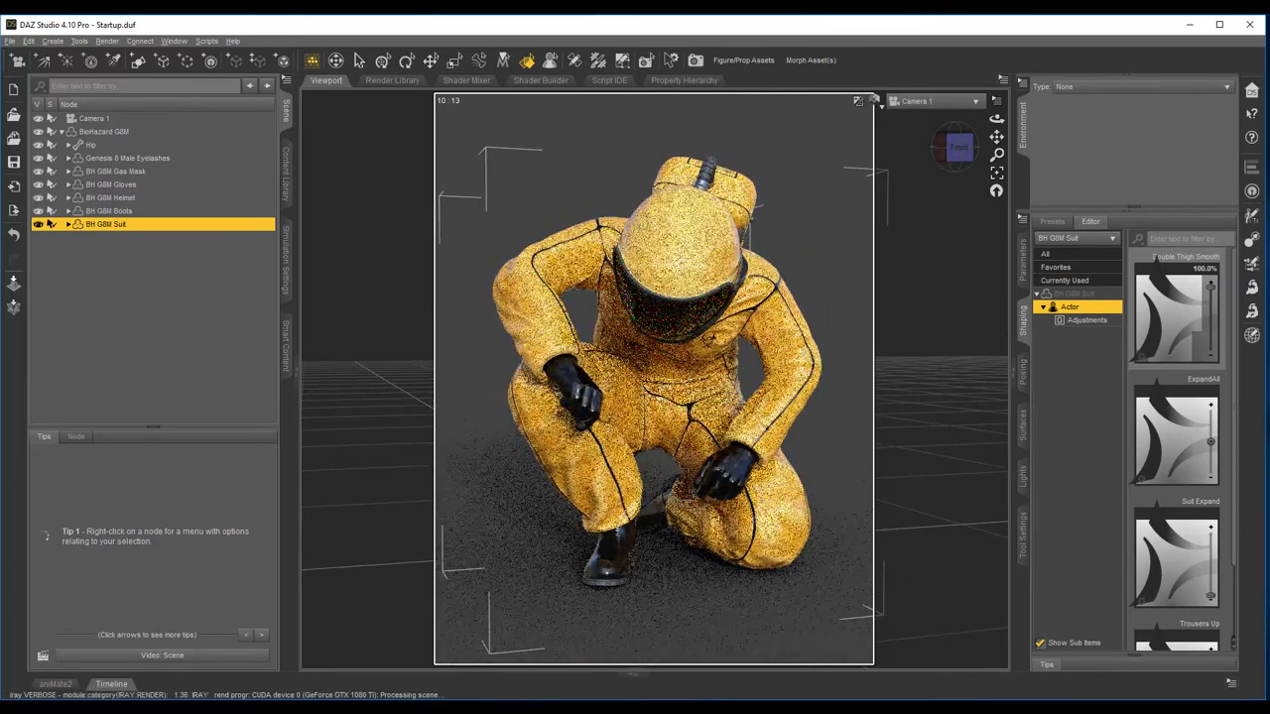
left_click_drag(1210, 287, 1210, 353)
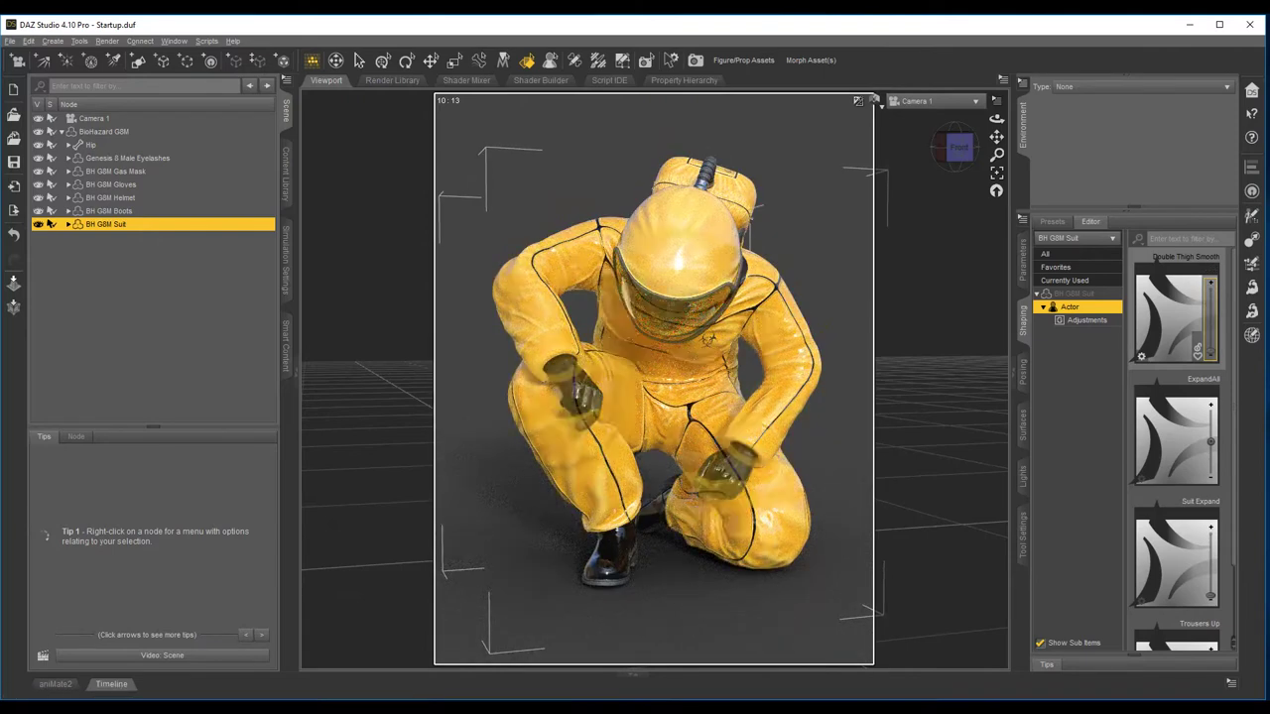
scroll(655, 379, "down", 2)
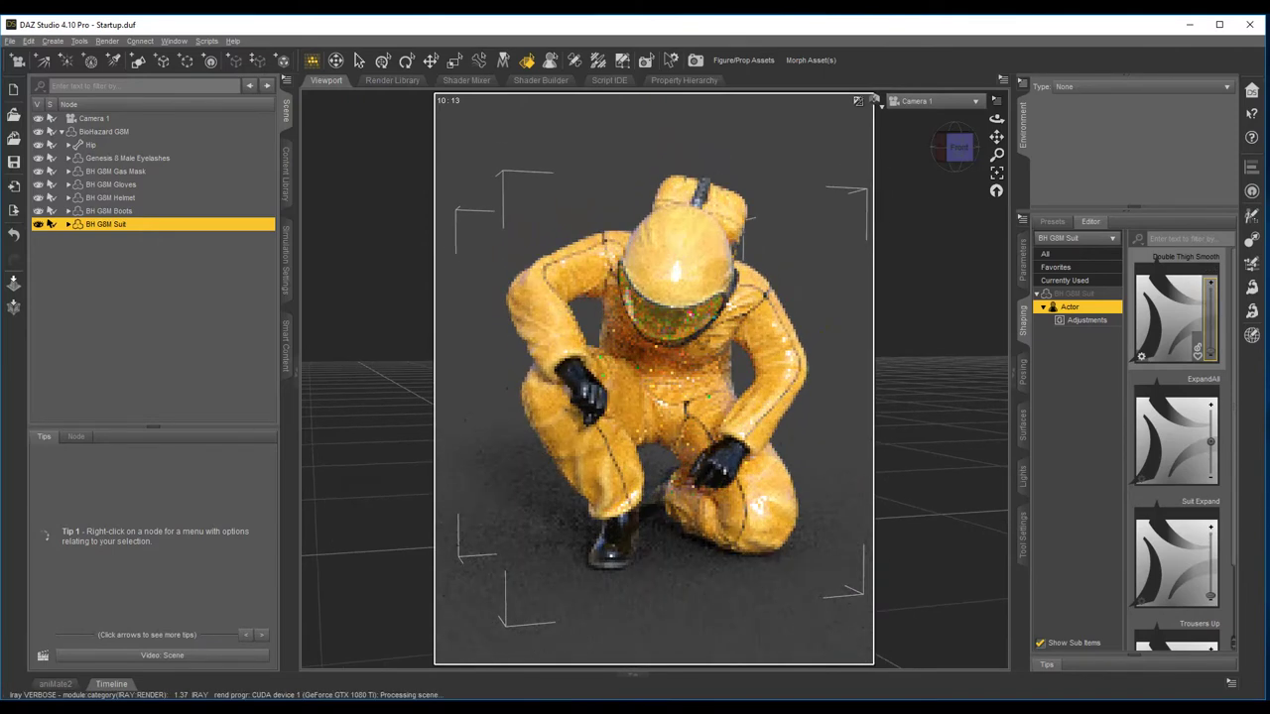
Try to apply the BH G8M Zero pose from the Biohazard Poses folder with only the suit selected
left_click(286, 175)
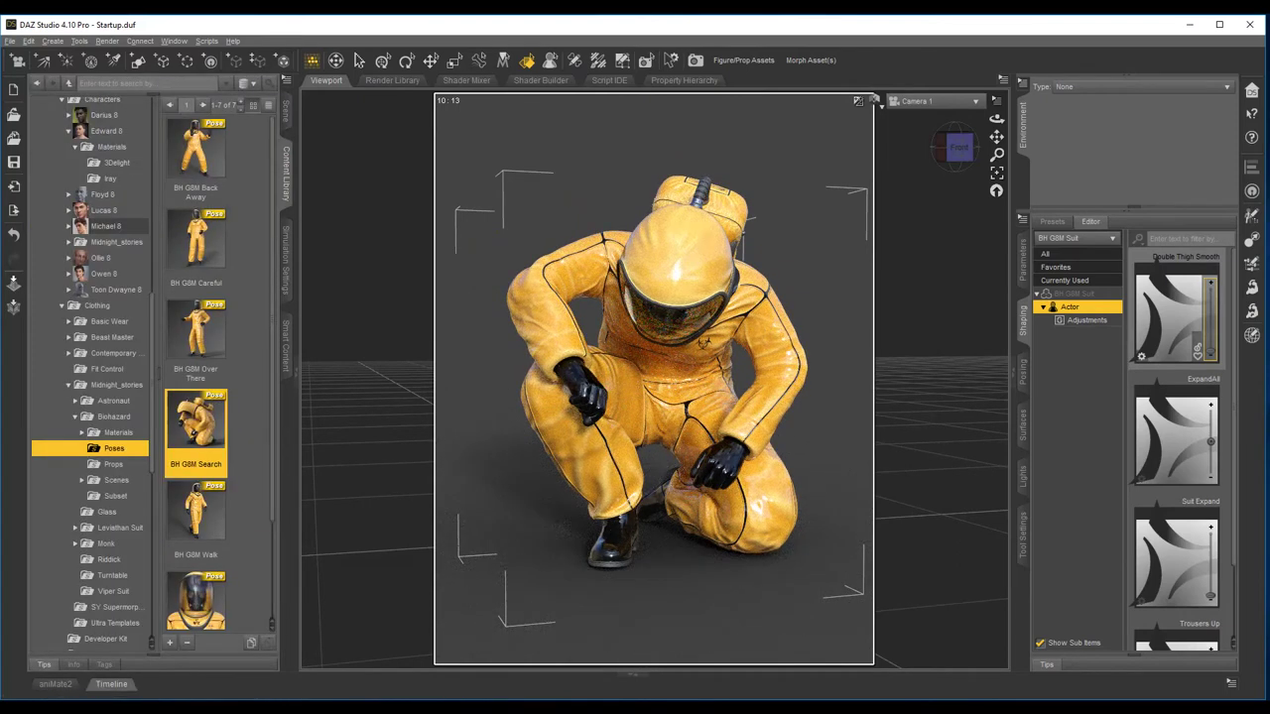
scroll(196, 535, "down", 3)
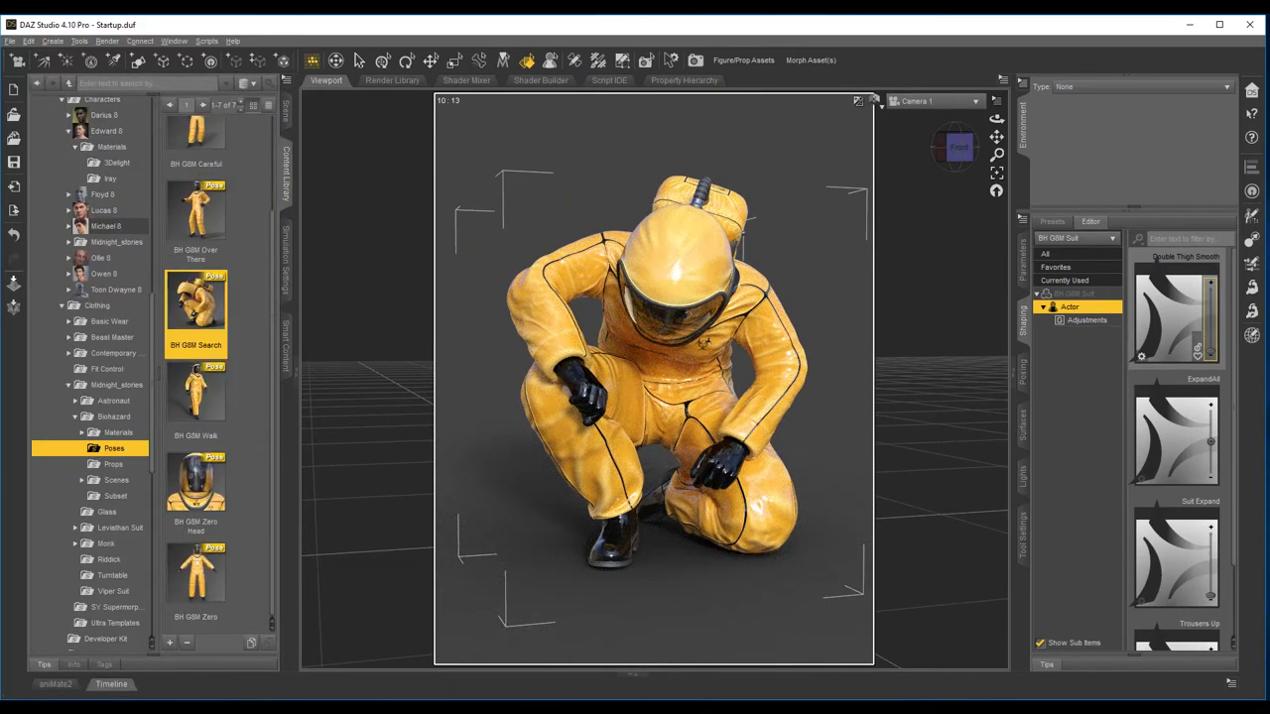
double_click(196, 584)
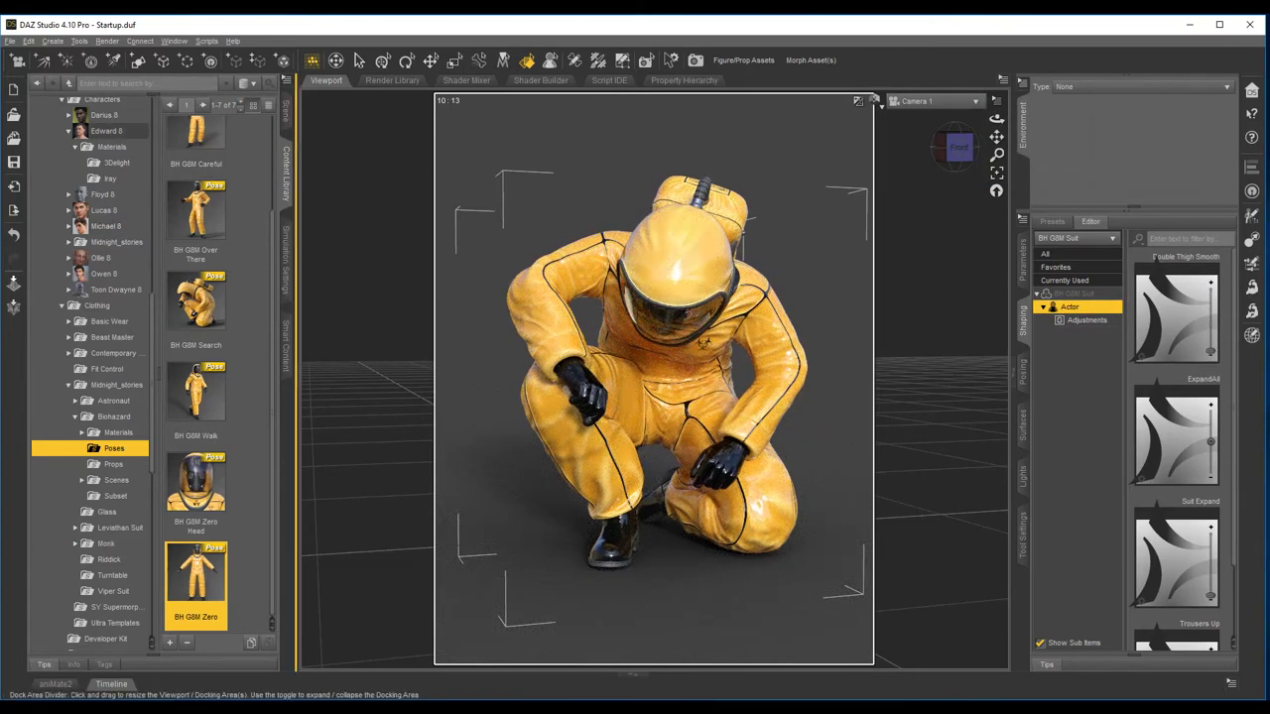
Select the BioHazard G8M figure, apply the BH G8M Zero pose, and frame the whole body
left_click(286, 111)
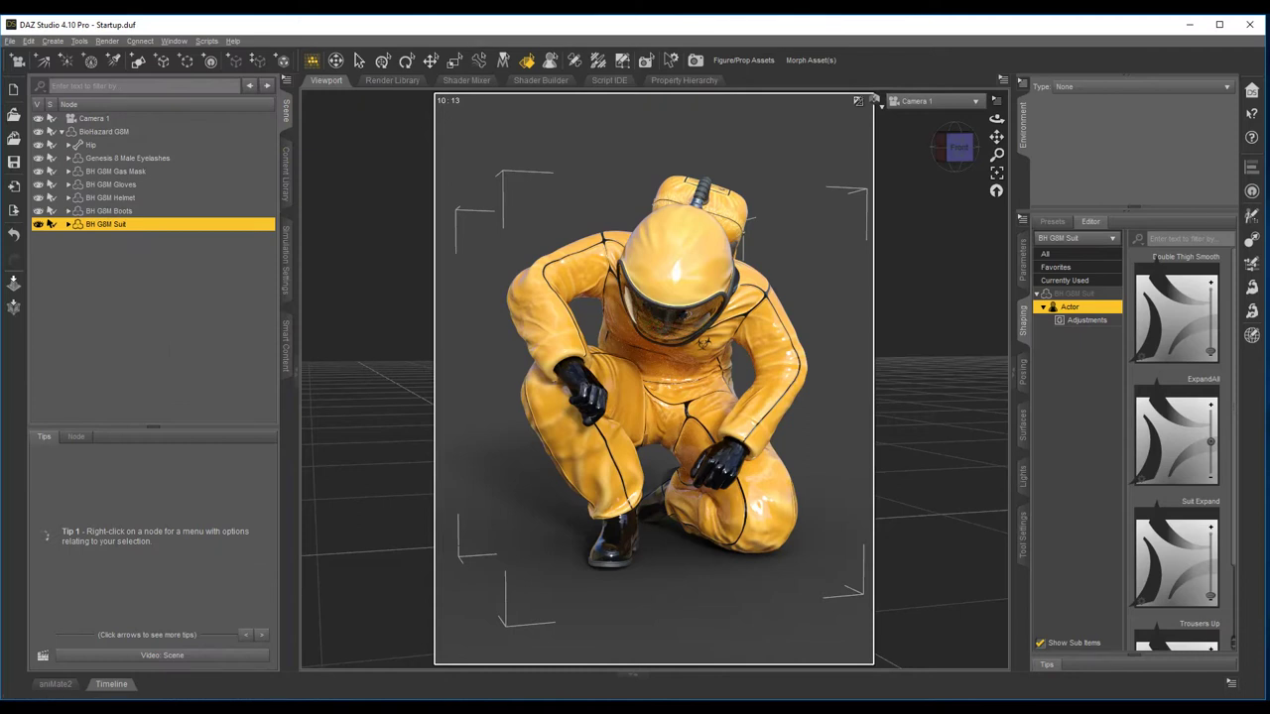
left_click(59, 131)
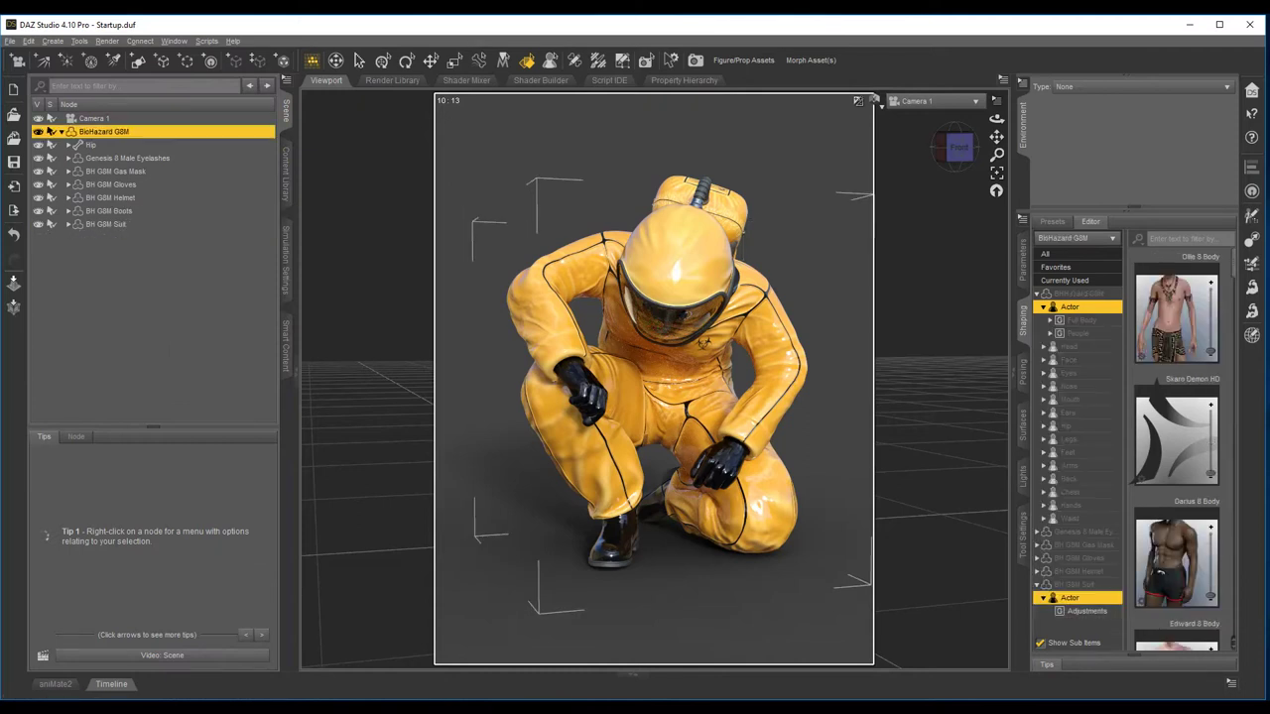
left_click(286, 174)
double_click(195, 574)
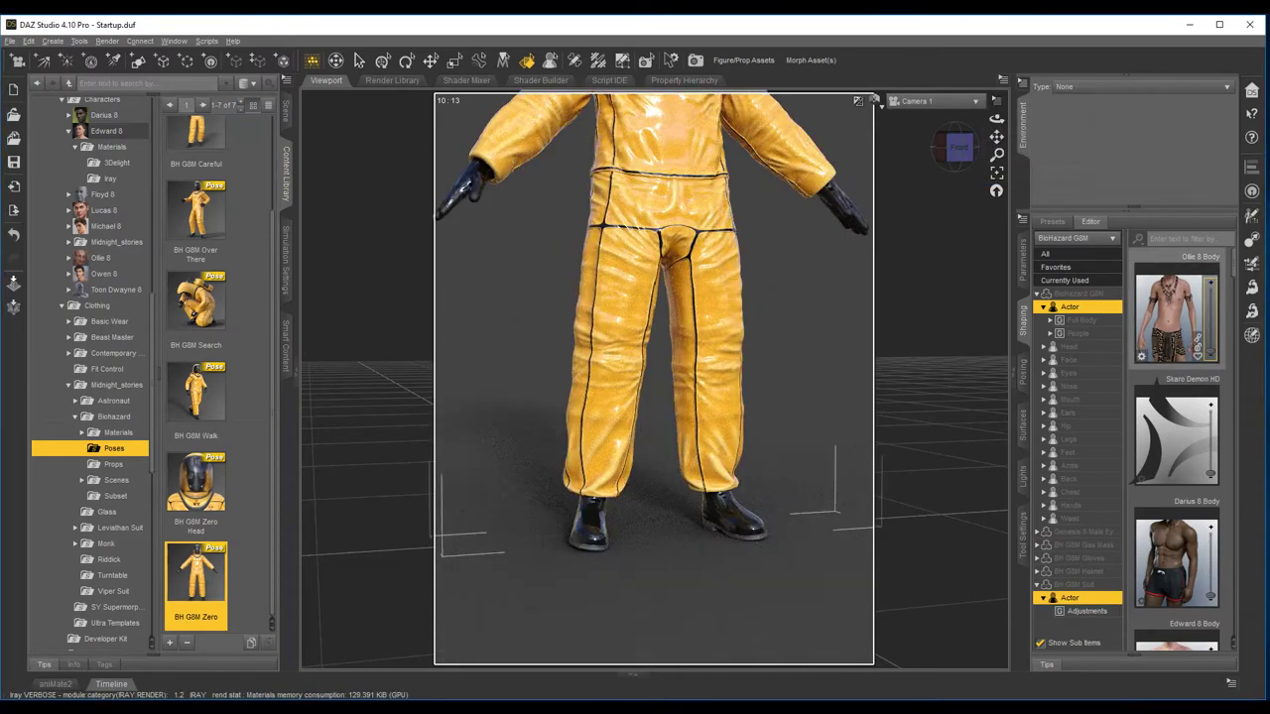
scroll(655, 378, "down", 2)
left_click_drag(997, 137, 997, 198)
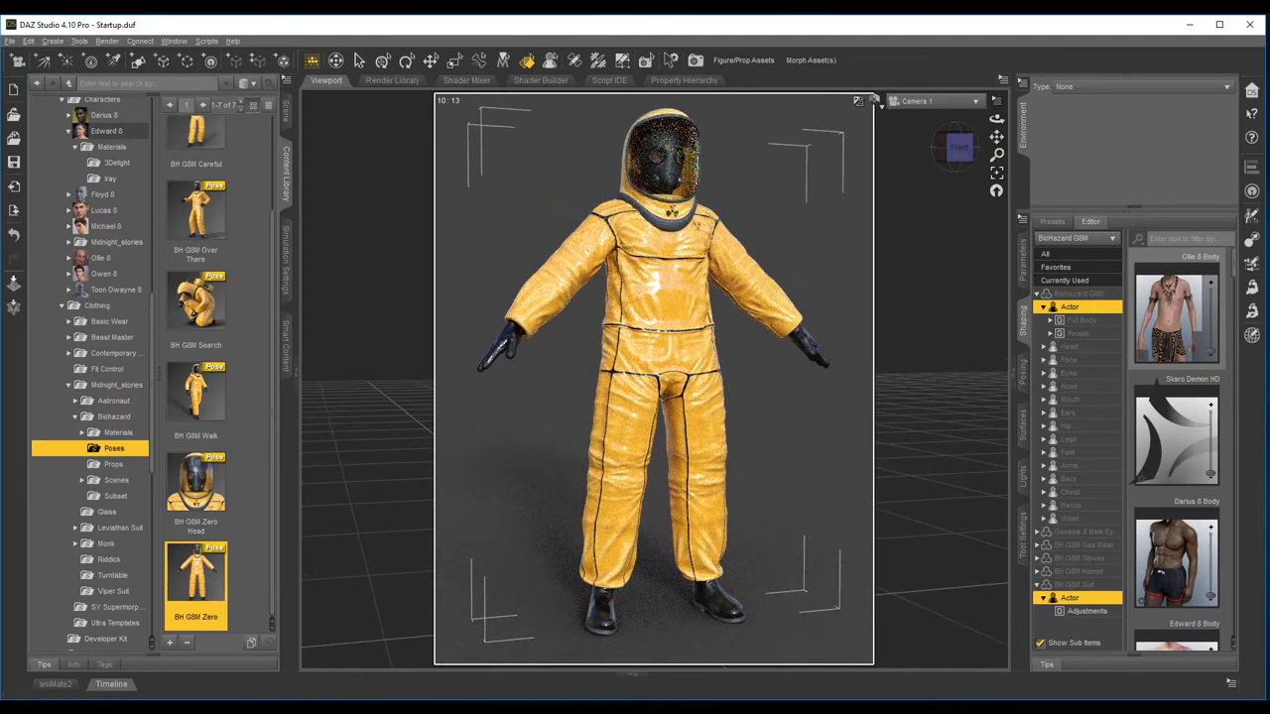
Apply the BH G8M Walk pose to the figure and view it from an angled side
left_click(959, 147)
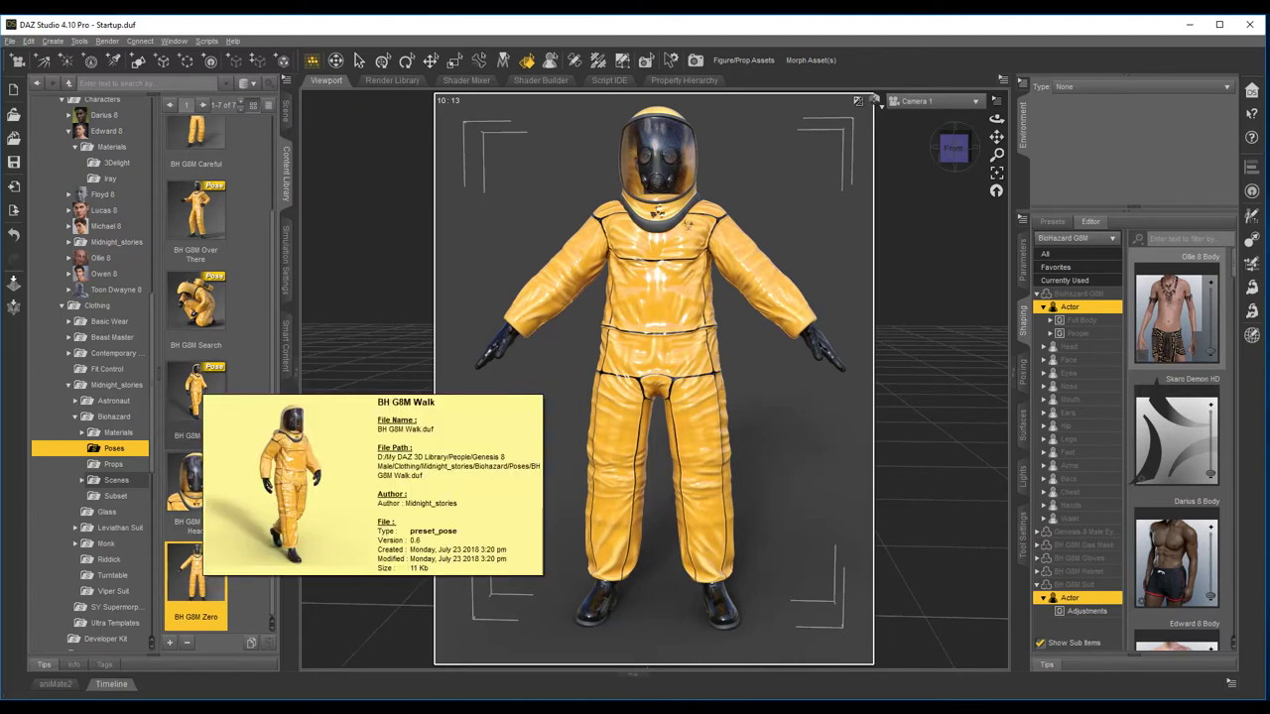
left_click(195, 395)
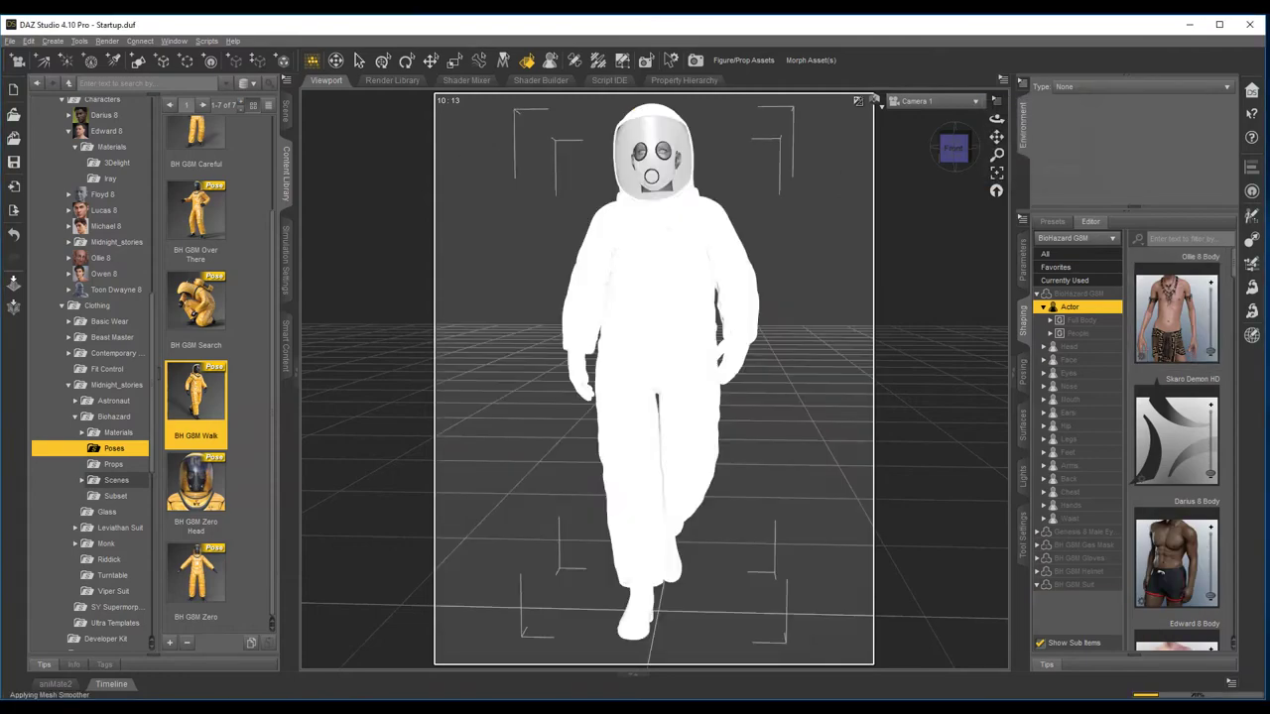
left_click_drag(954, 148, 878, 142)
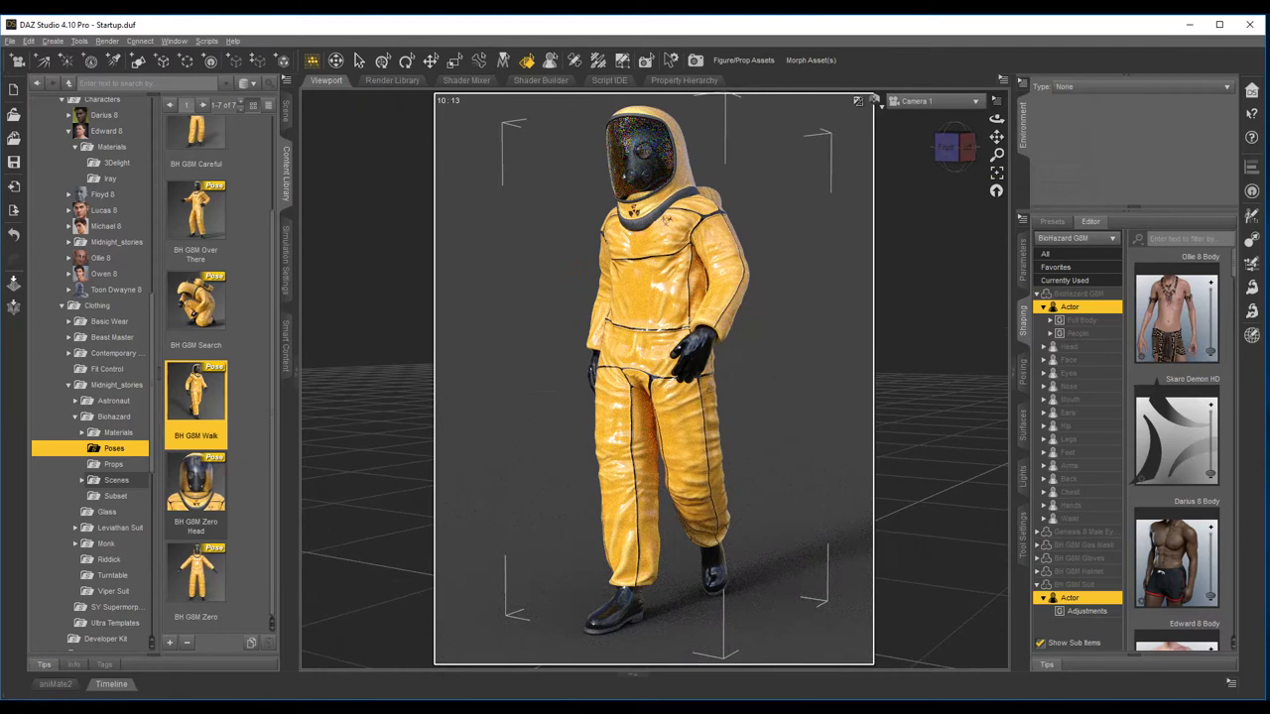
Select the BH G8M Suit in the scene and set its Trousers Up morph to 100%
left_click(286, 111)
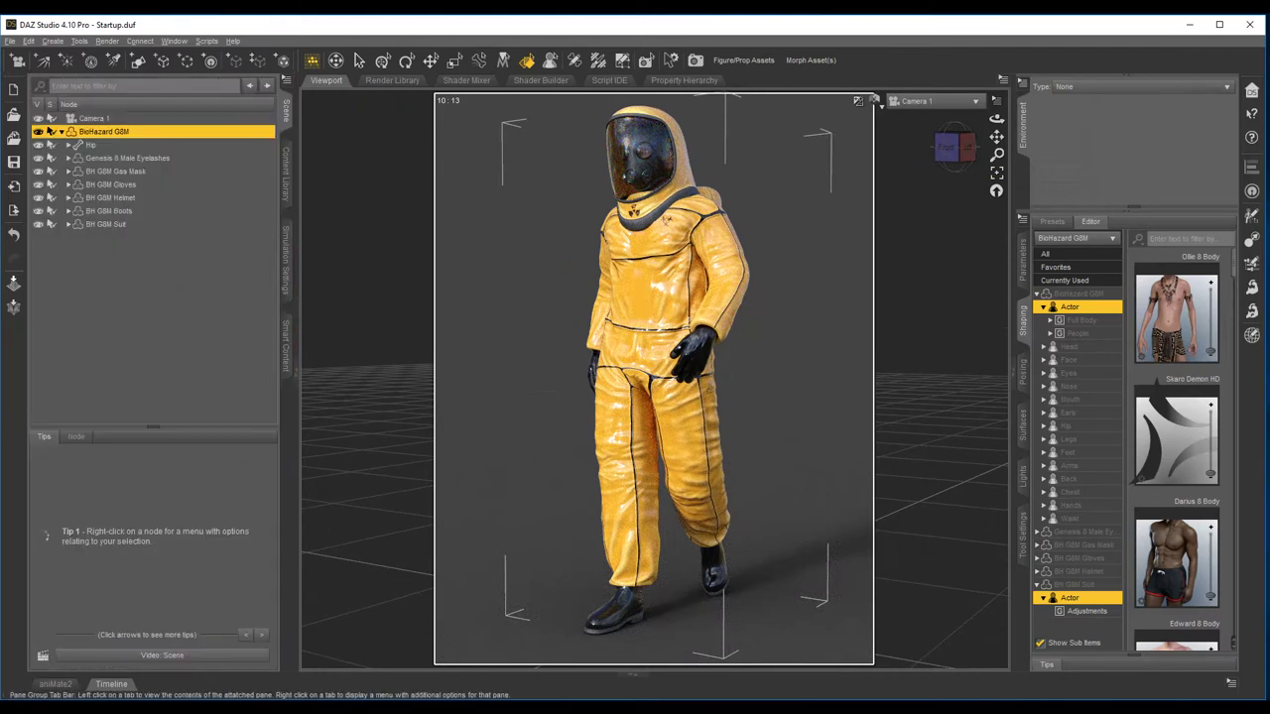
left_click(106, 225)
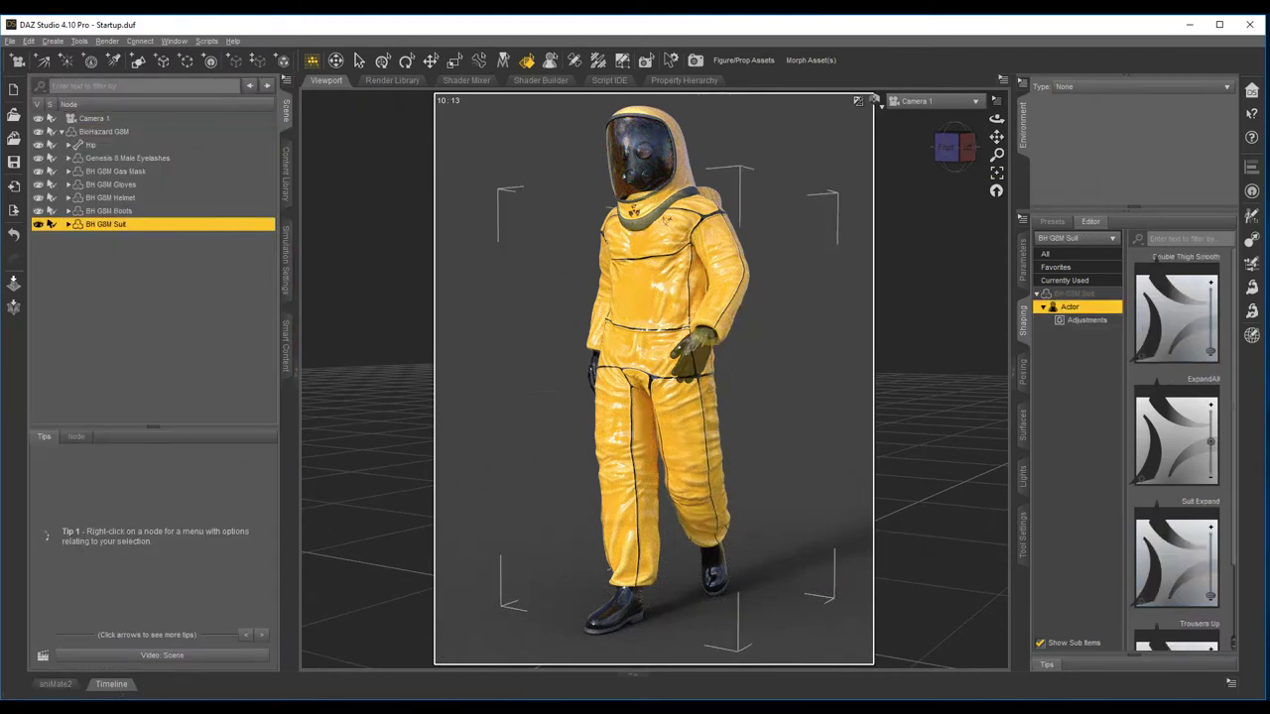
scroll(1175, 585, "down", 2)
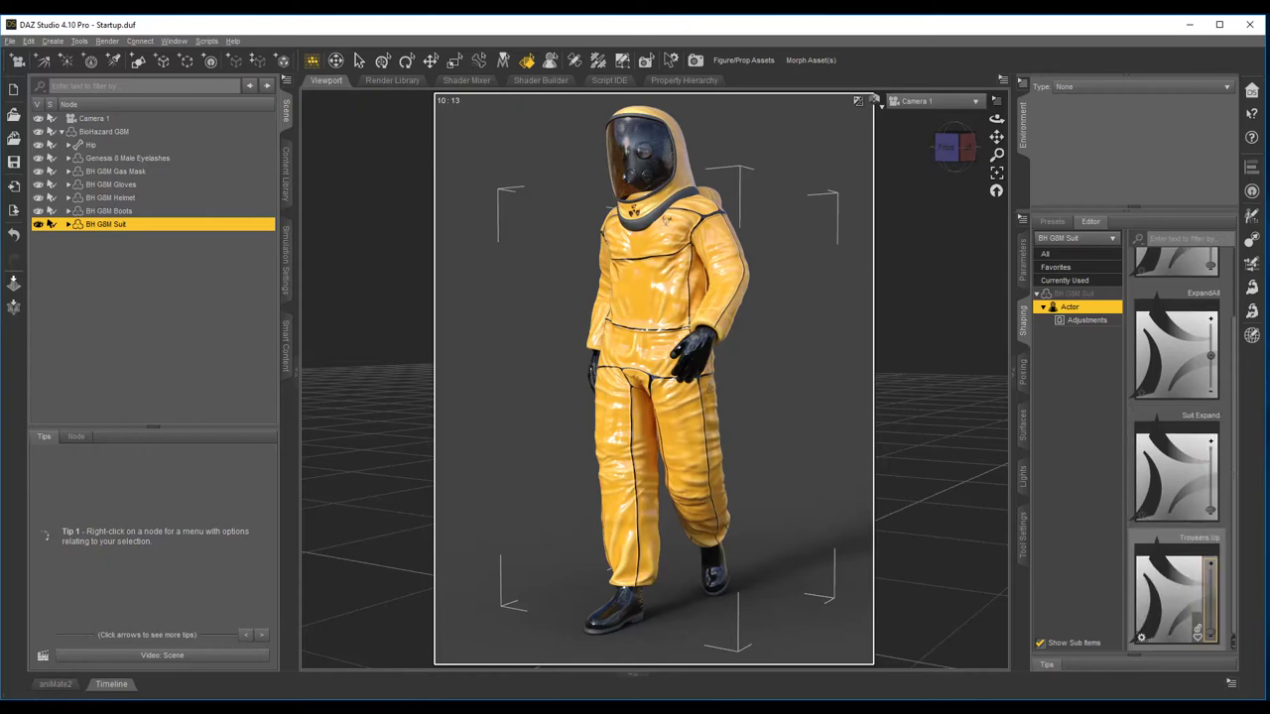
left_click(1197, 630)
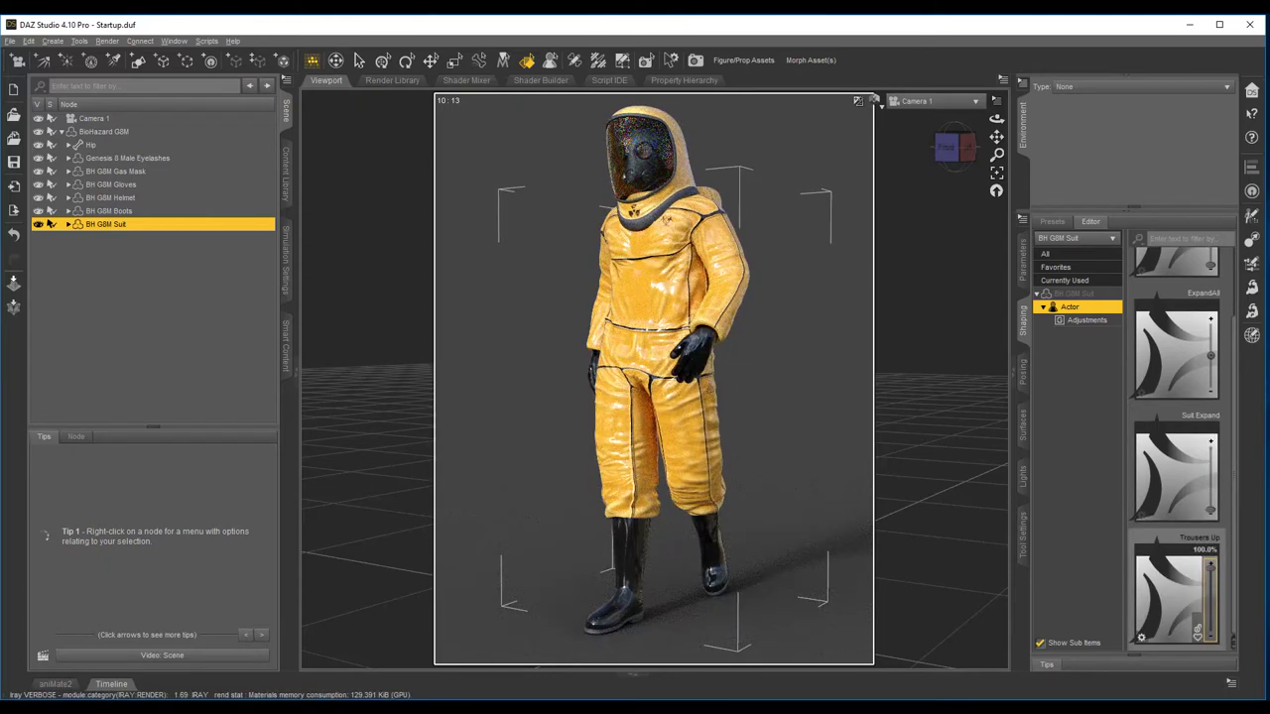
From a side view, bend the figure's Left Shin backward with the Rotate tool so the boot rises behind the body
left_click_drag(955, 147, 1037, 154)
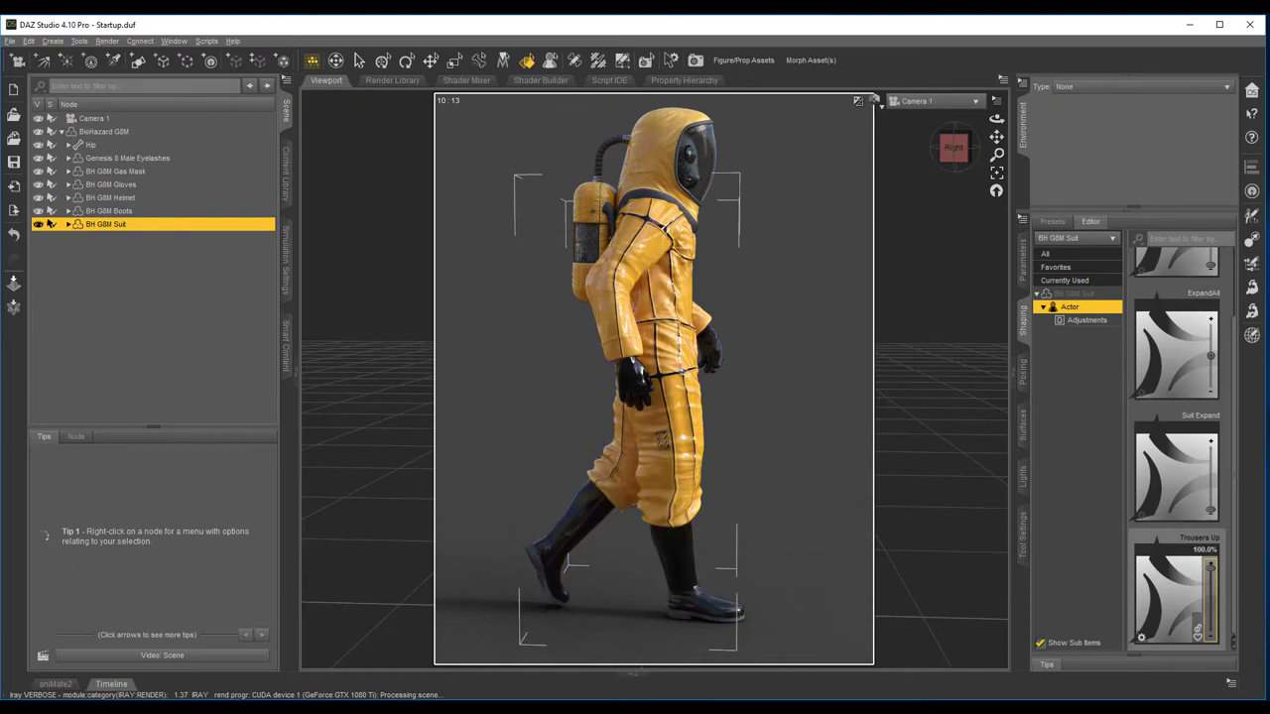
left_click(407, 60)
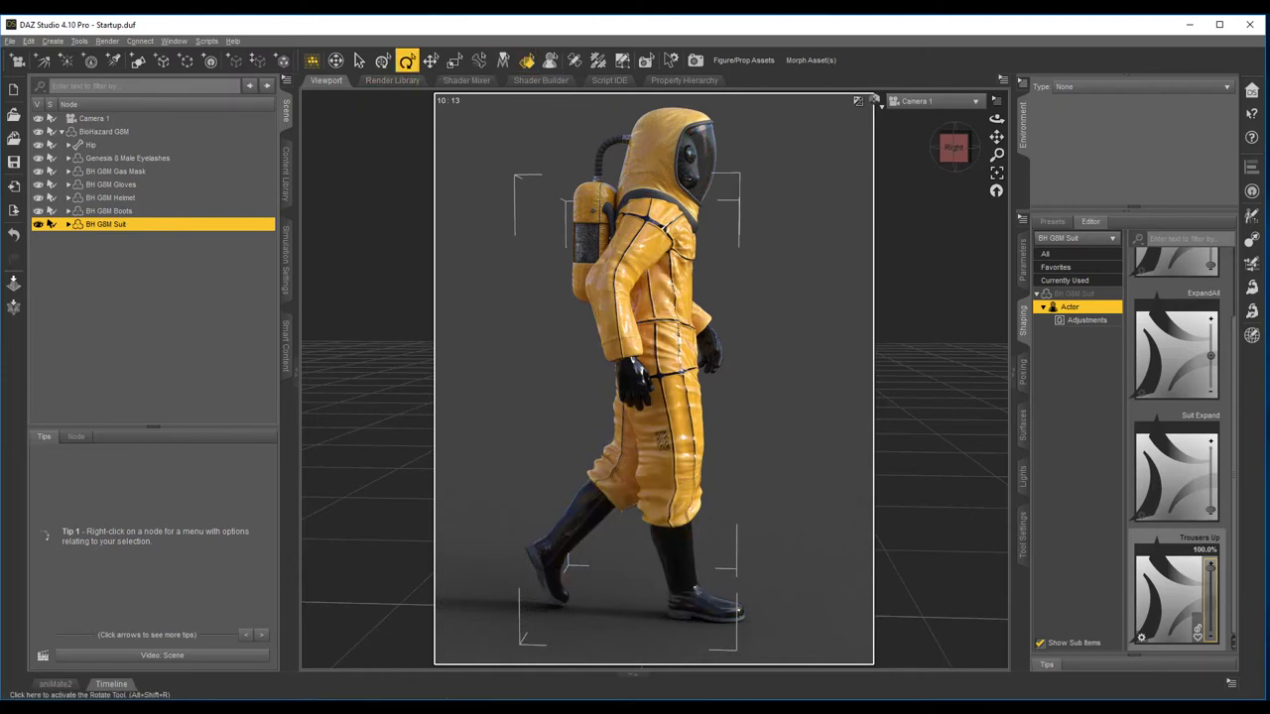
left_click(600, 476)
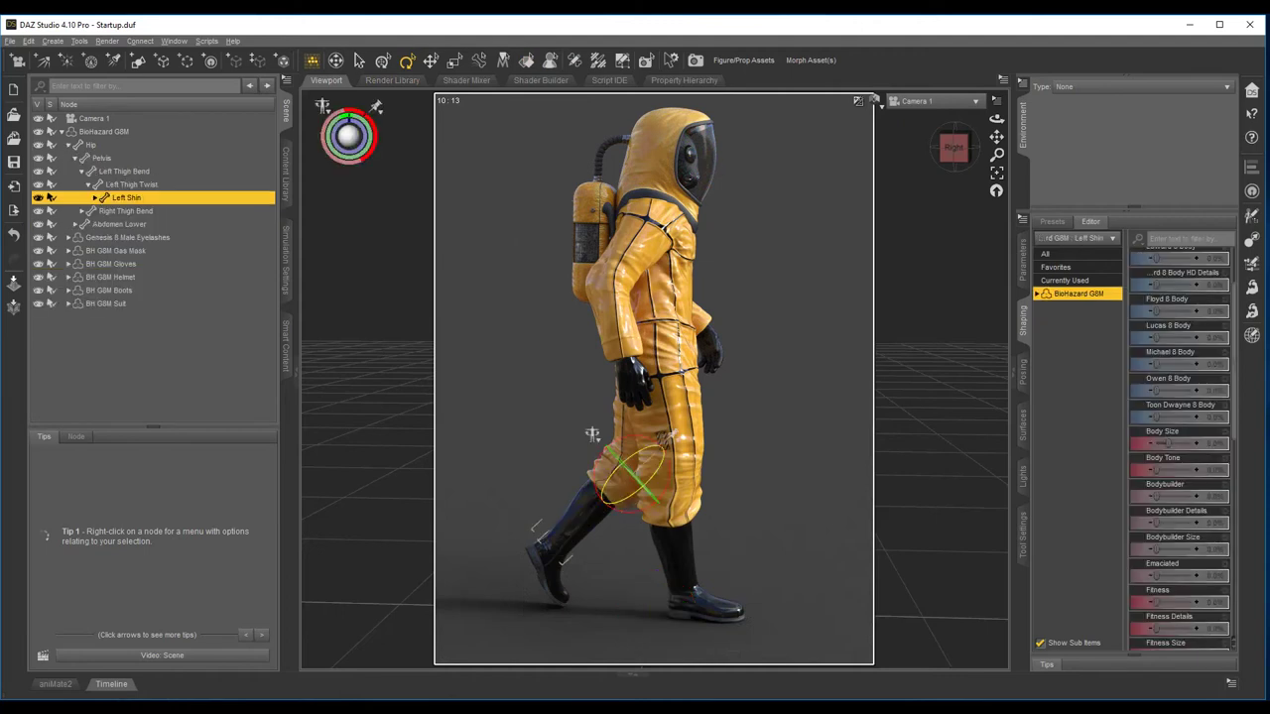
left_click_drag(593, 435, 592, 434)
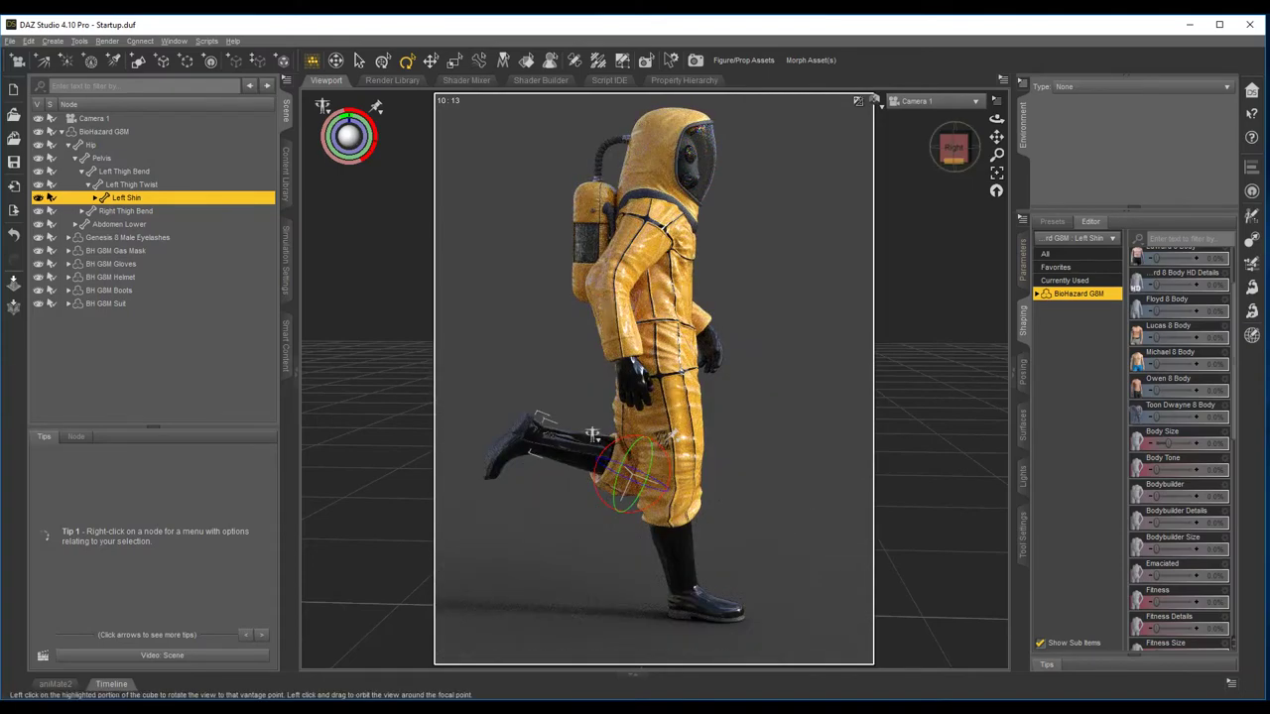
Set the BH G8M Suit's Trousers Up morph to 41.7% and check the trouser legs over the boots from several angles
left_click_drag(953, 148, 828, 146)
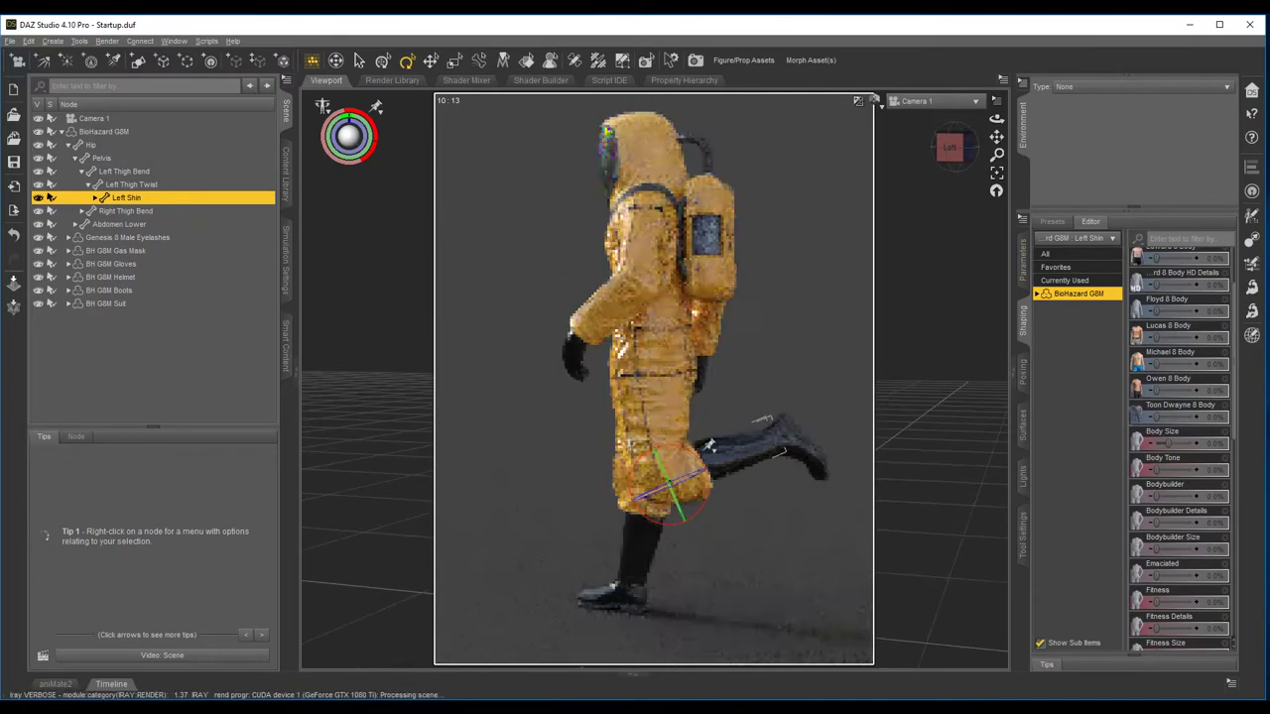
scroll(739, 458, "up", 3)
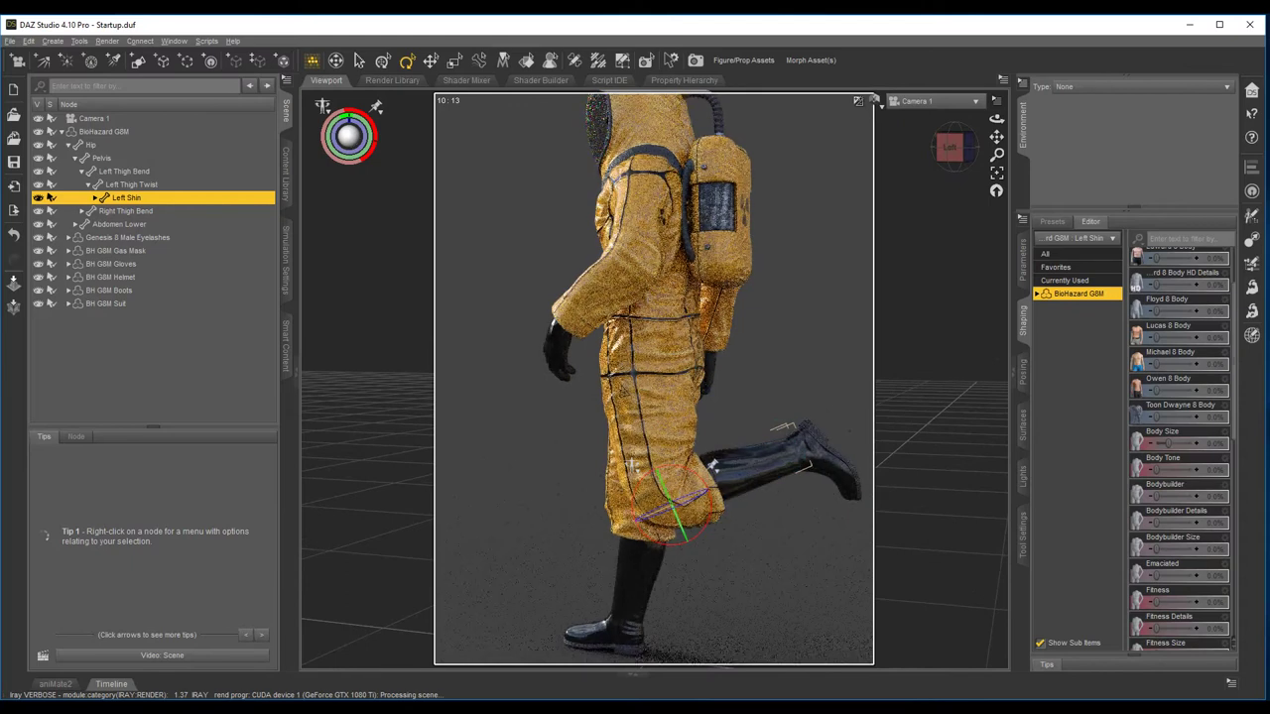
left_click(106, 304)
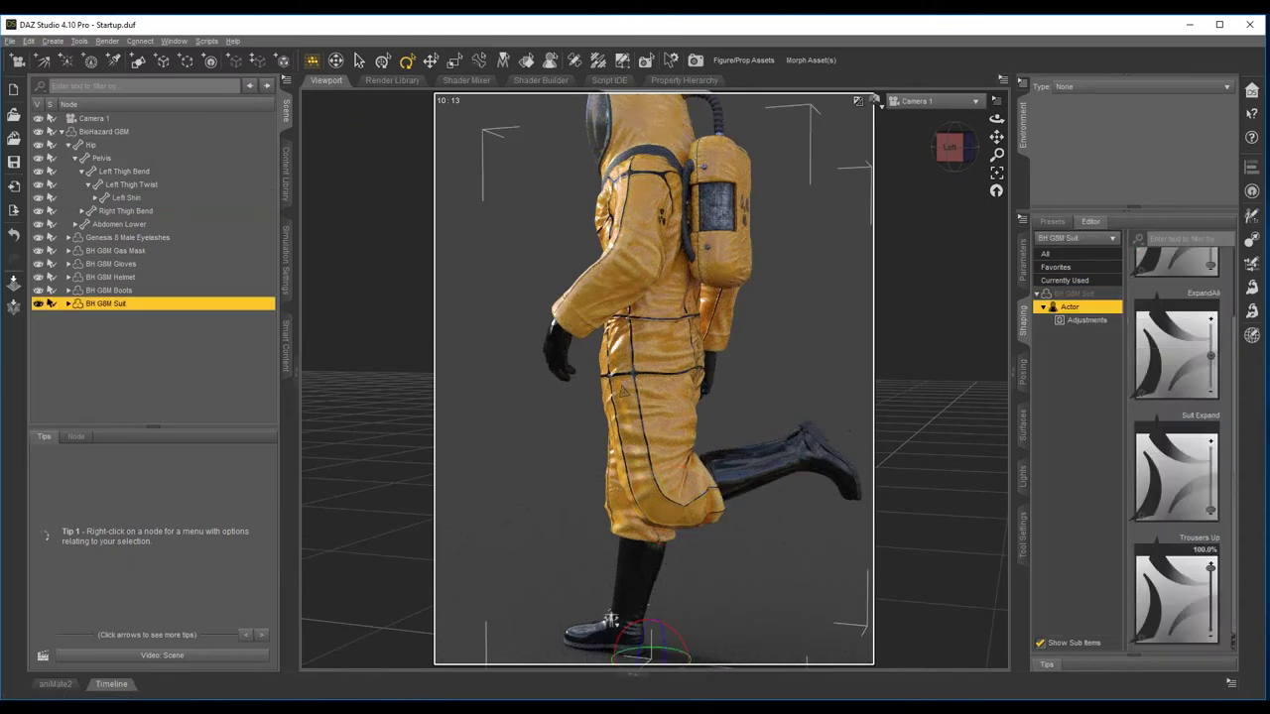
left_click_drag(1210, 569, 1199, 632)
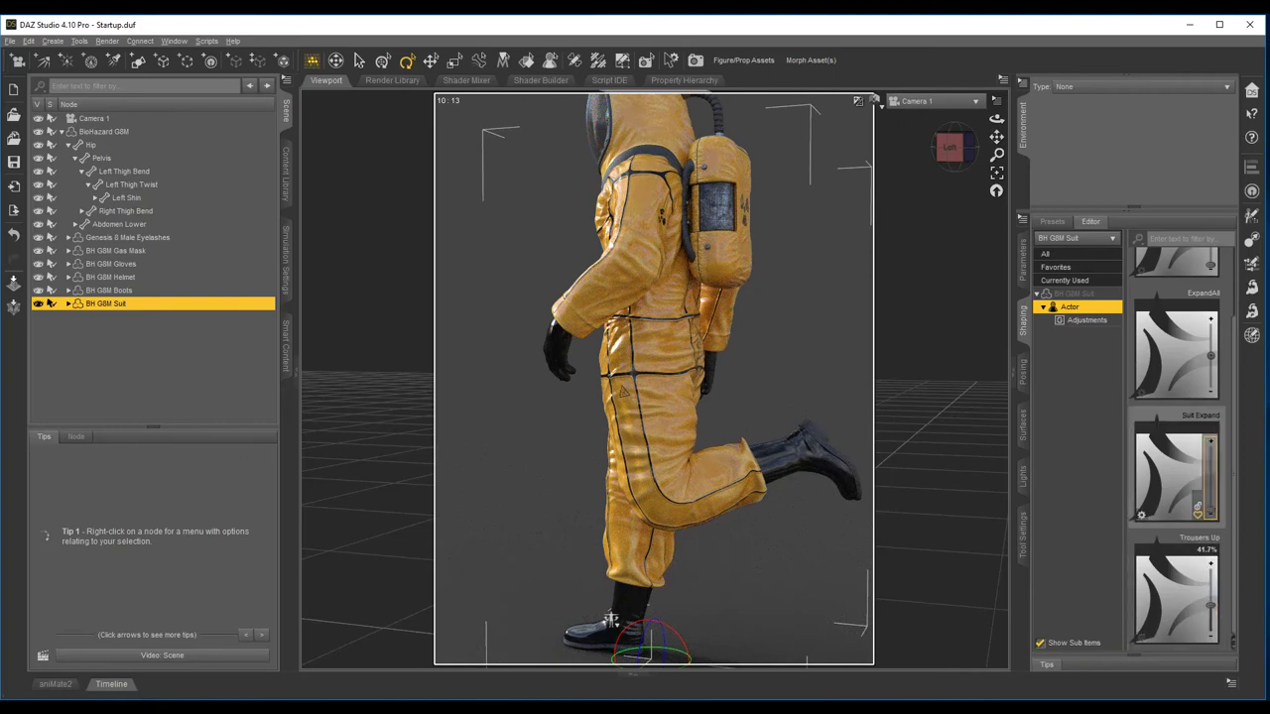
mouse_move(611, 620)
middle_mouse_down()
mouse_move(621, 612)
mouse_move(616, 624)
middle_mouse_up()
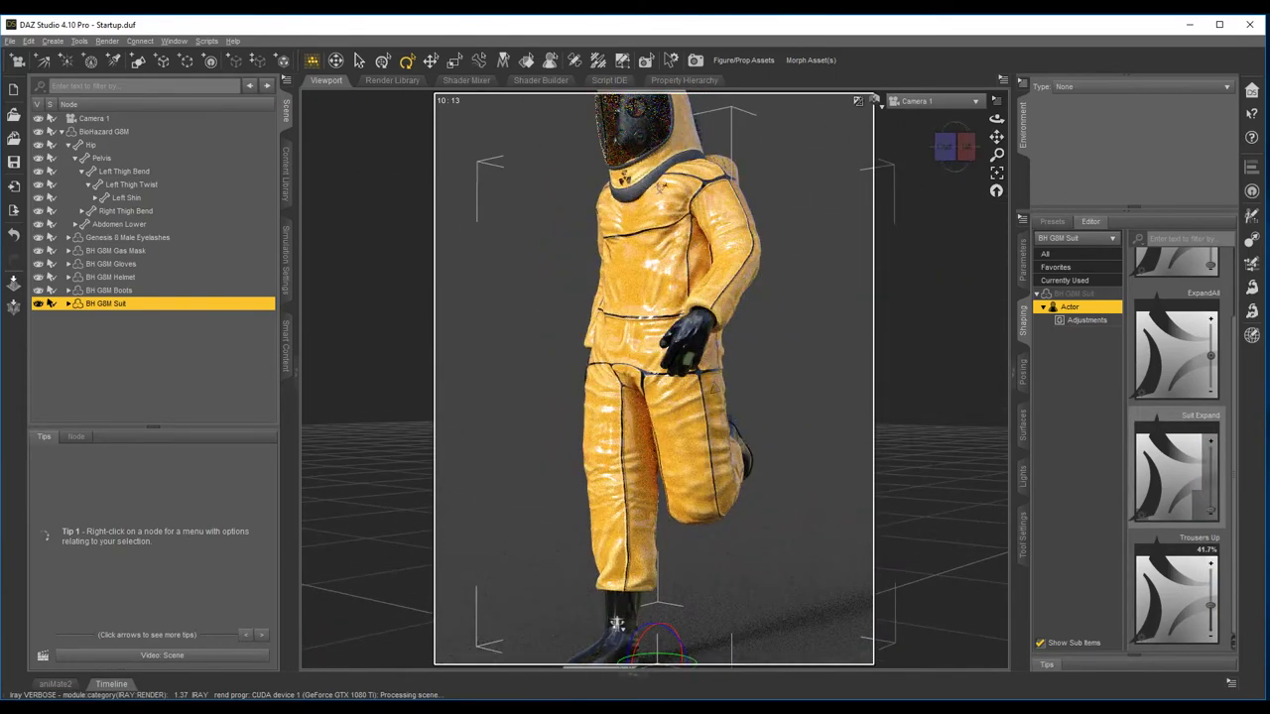
scroll(653, 378, "down", 4)
scroll(654, 378, "up", 3)
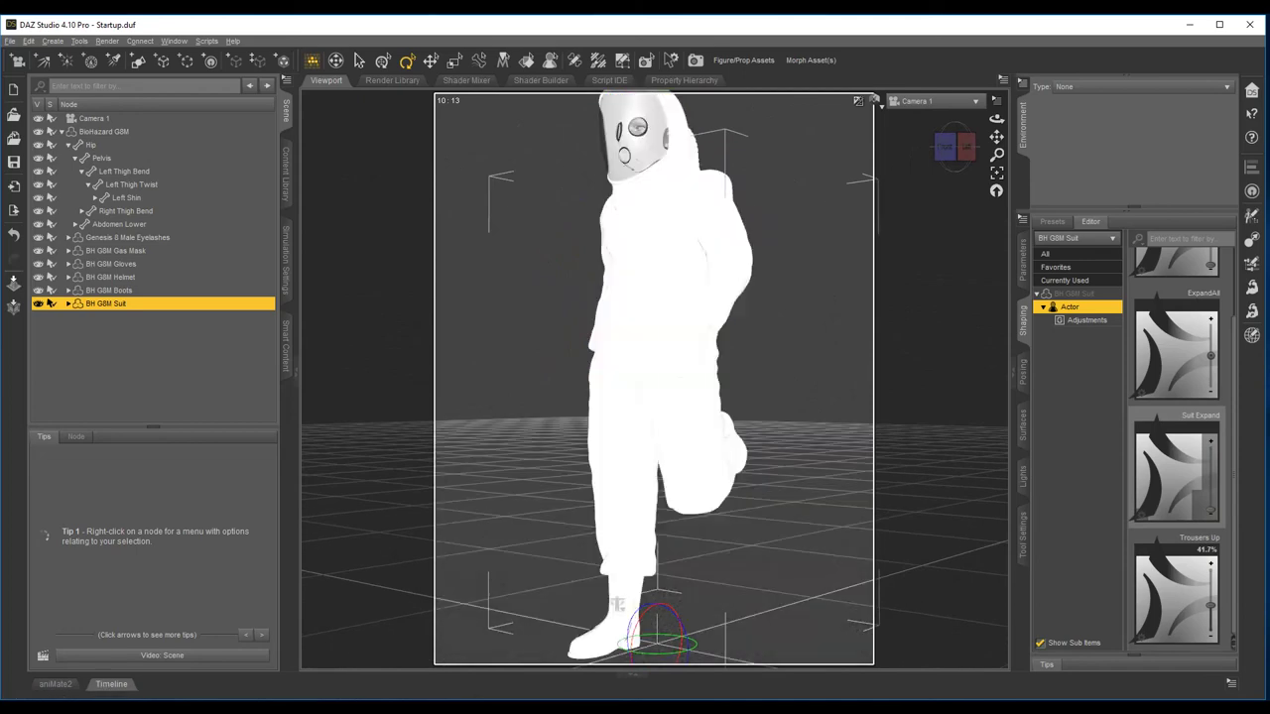
left_click_drag(616, 603, 616, 580)
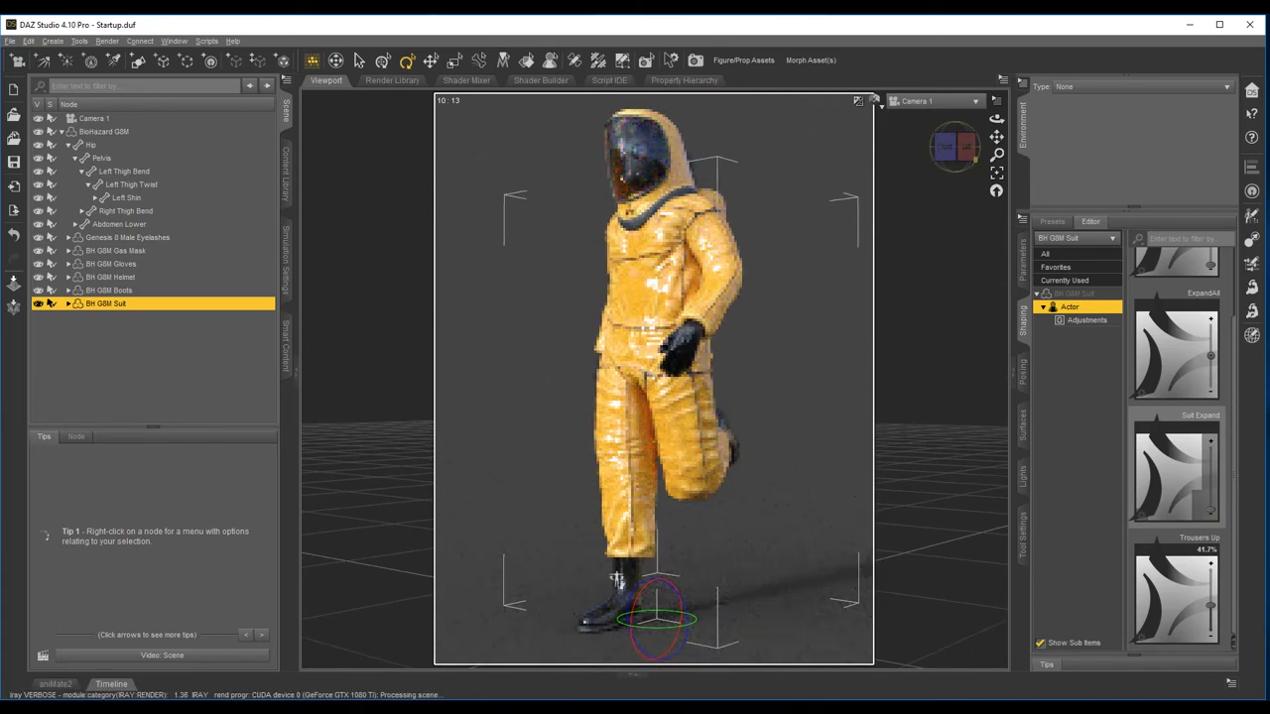
Load the BH G8M Bottom Light and BH G8M Top Light props from the Biohazard Props folder onto the figure
left_click(287, 174)
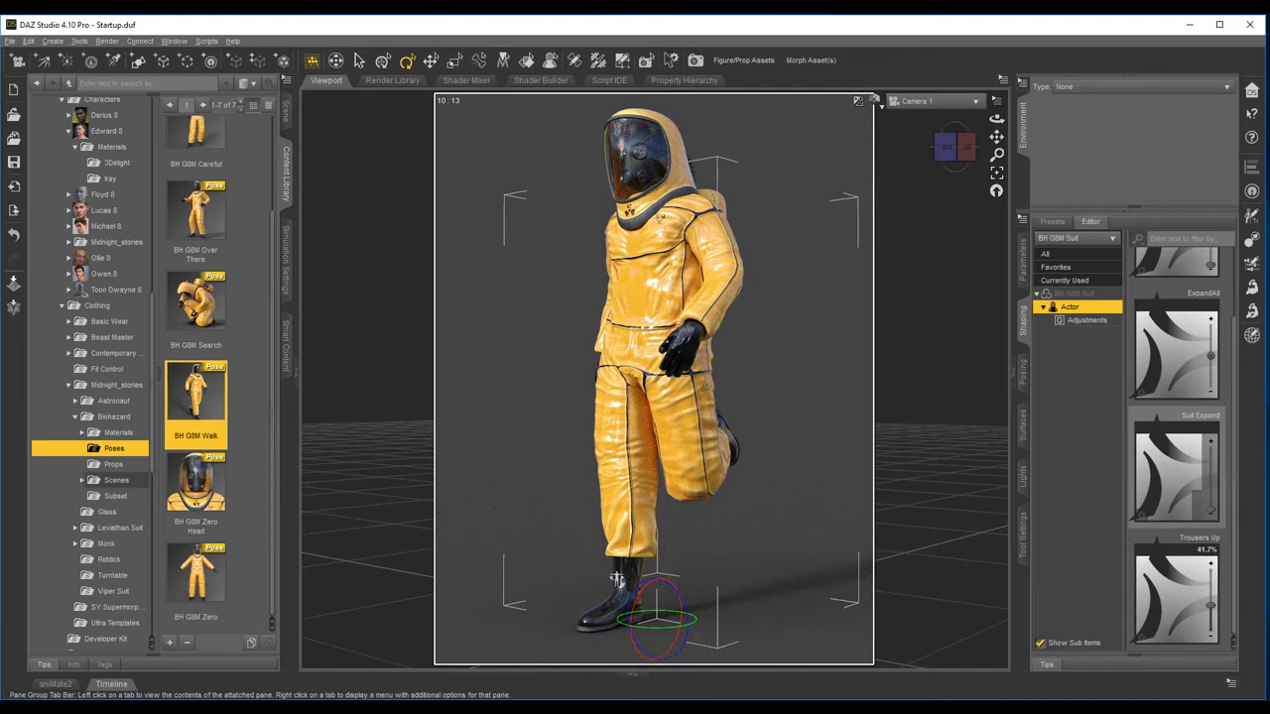
scroll(197, 377, "up", 2)
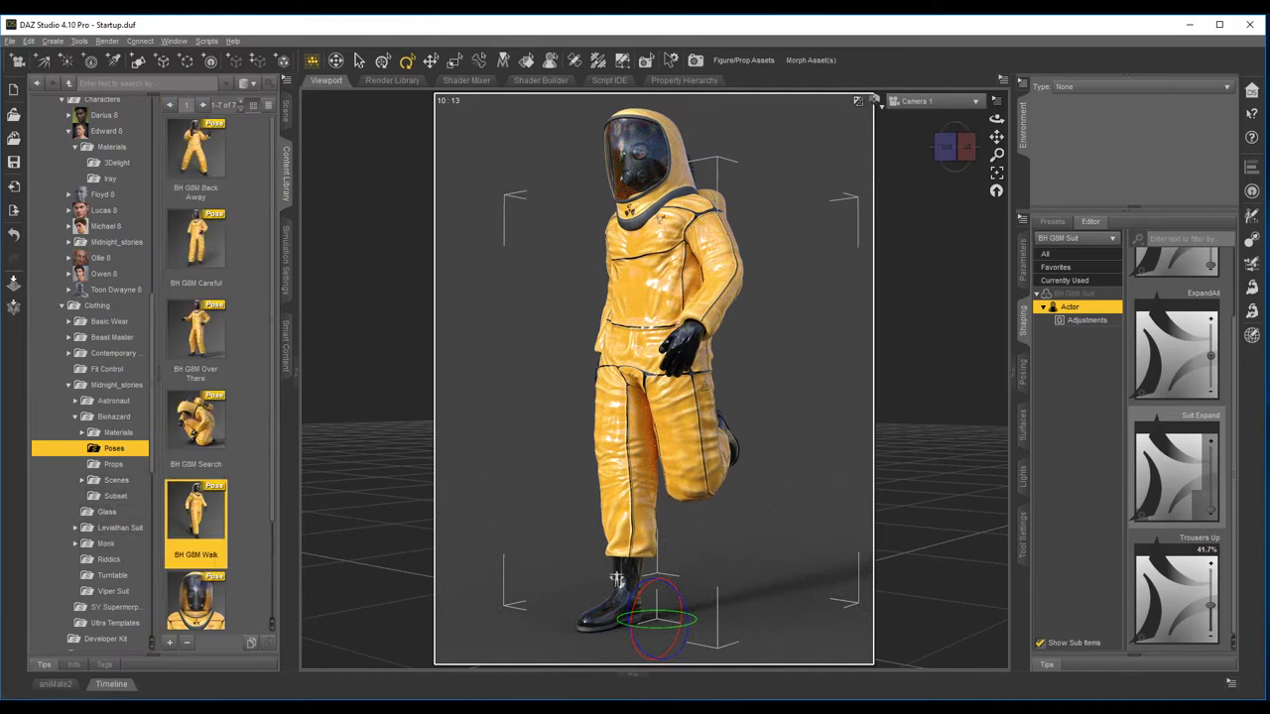
left_click_drag(965, 147, 974, 147)
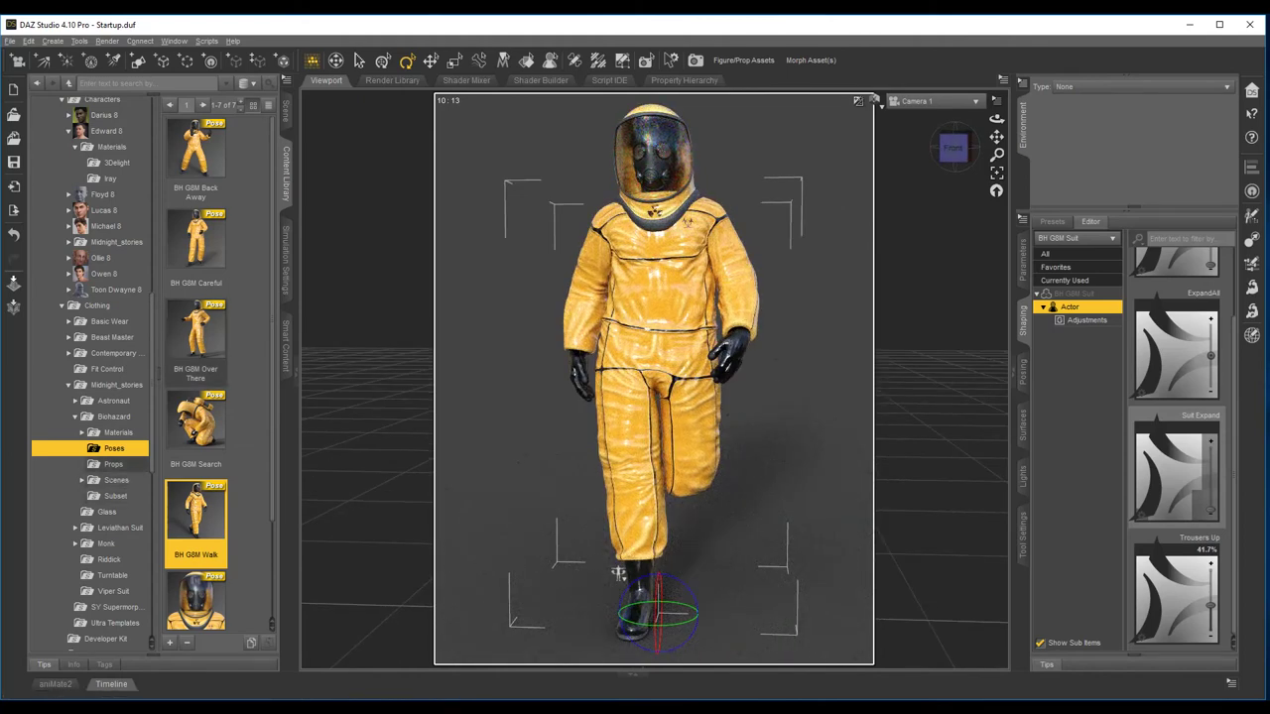
left_click(113, 465)
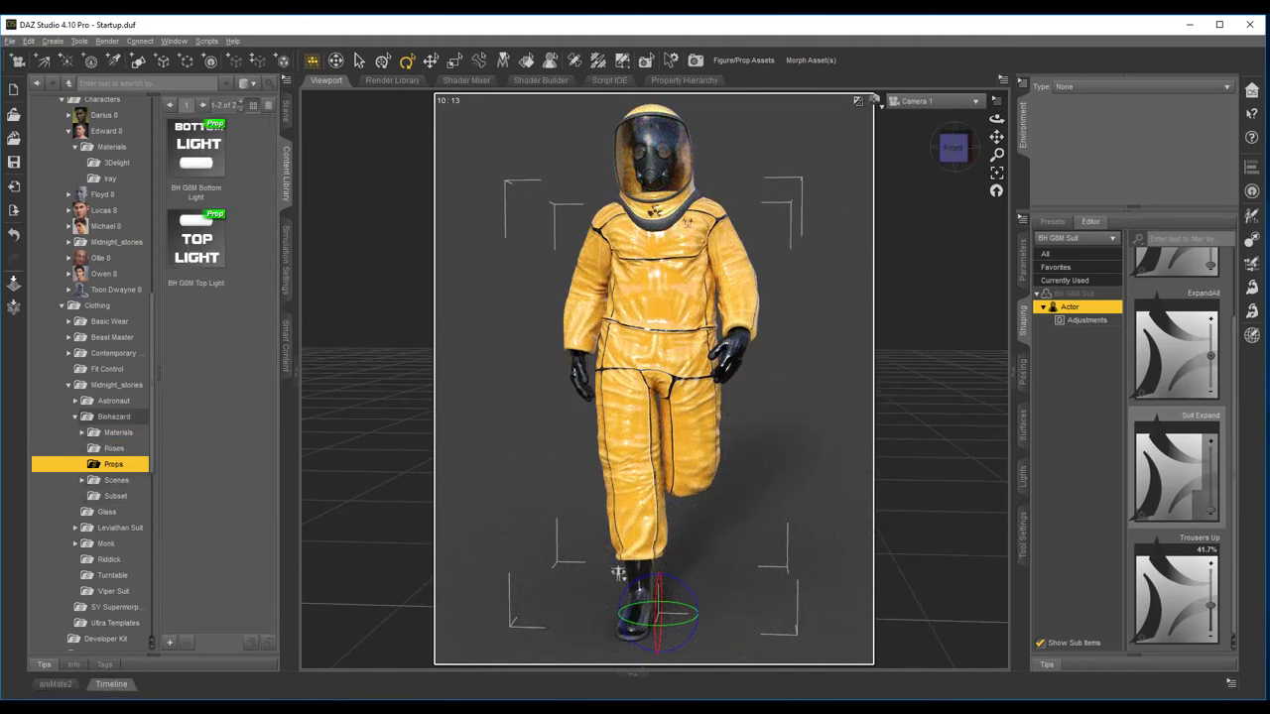
left_click(195, 157)
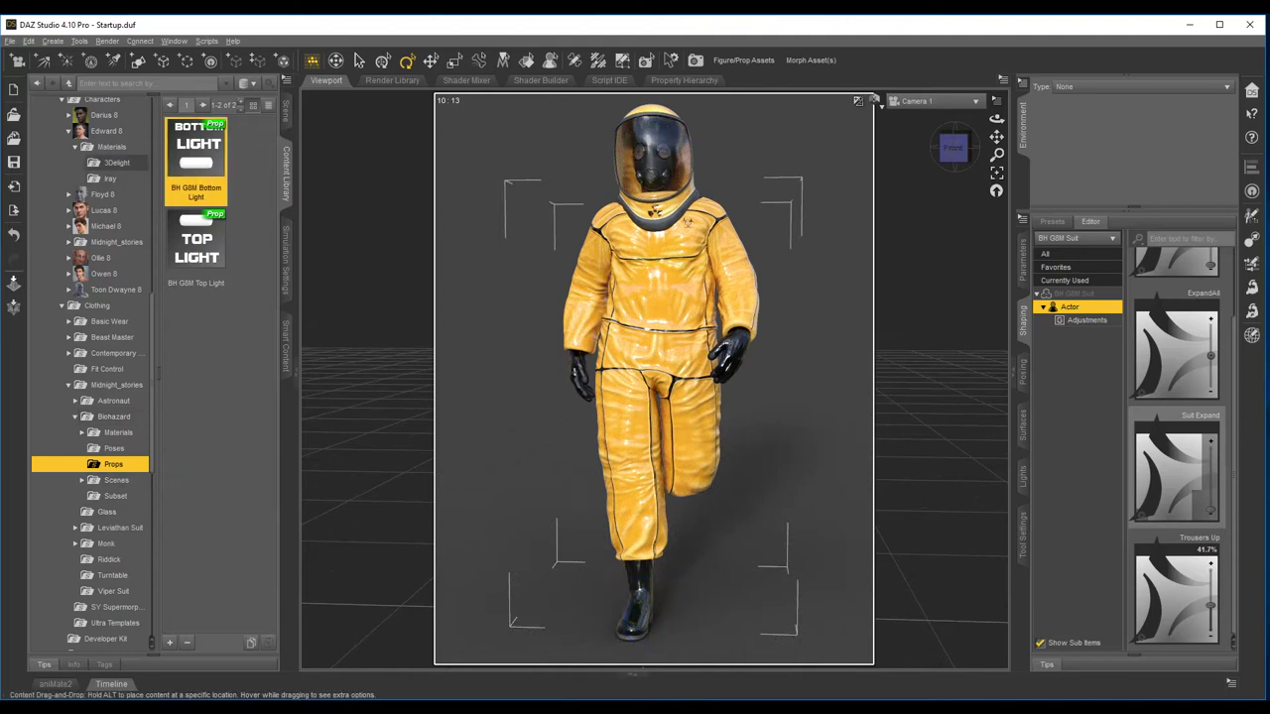
left_click_drag(195, 157, 660, 278)
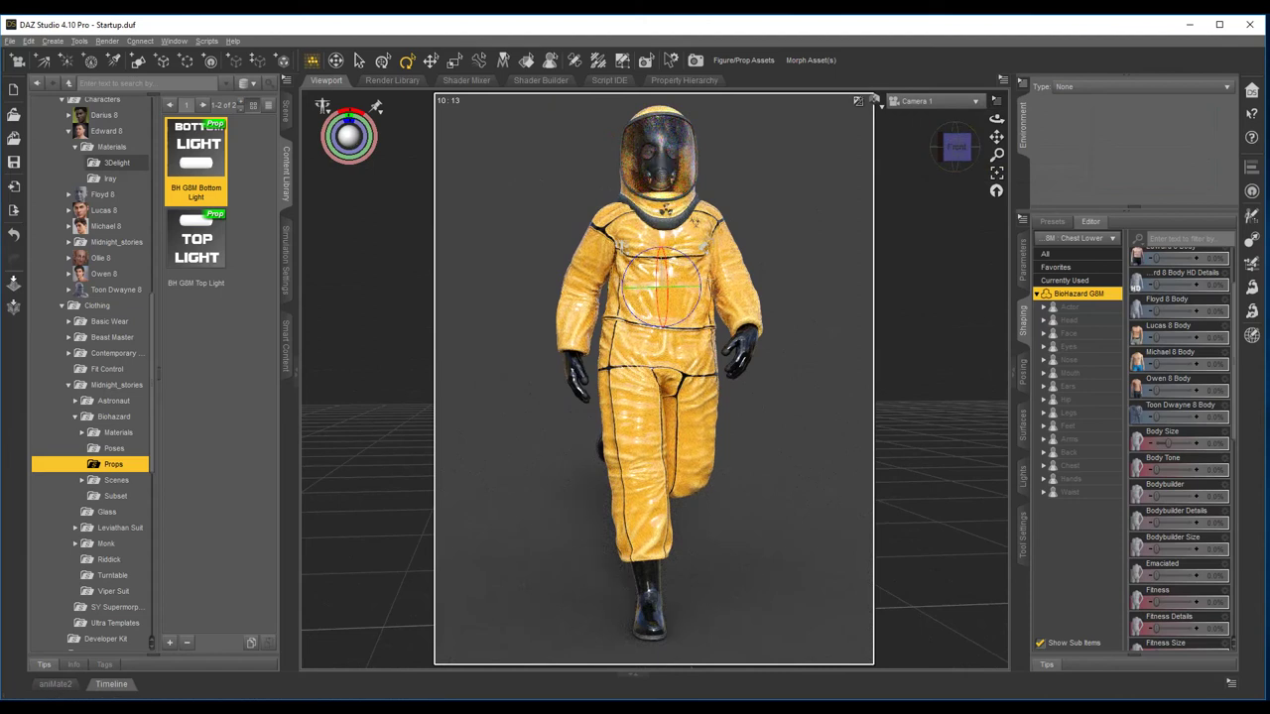
left_click_drag(197, 246, 635, 288)
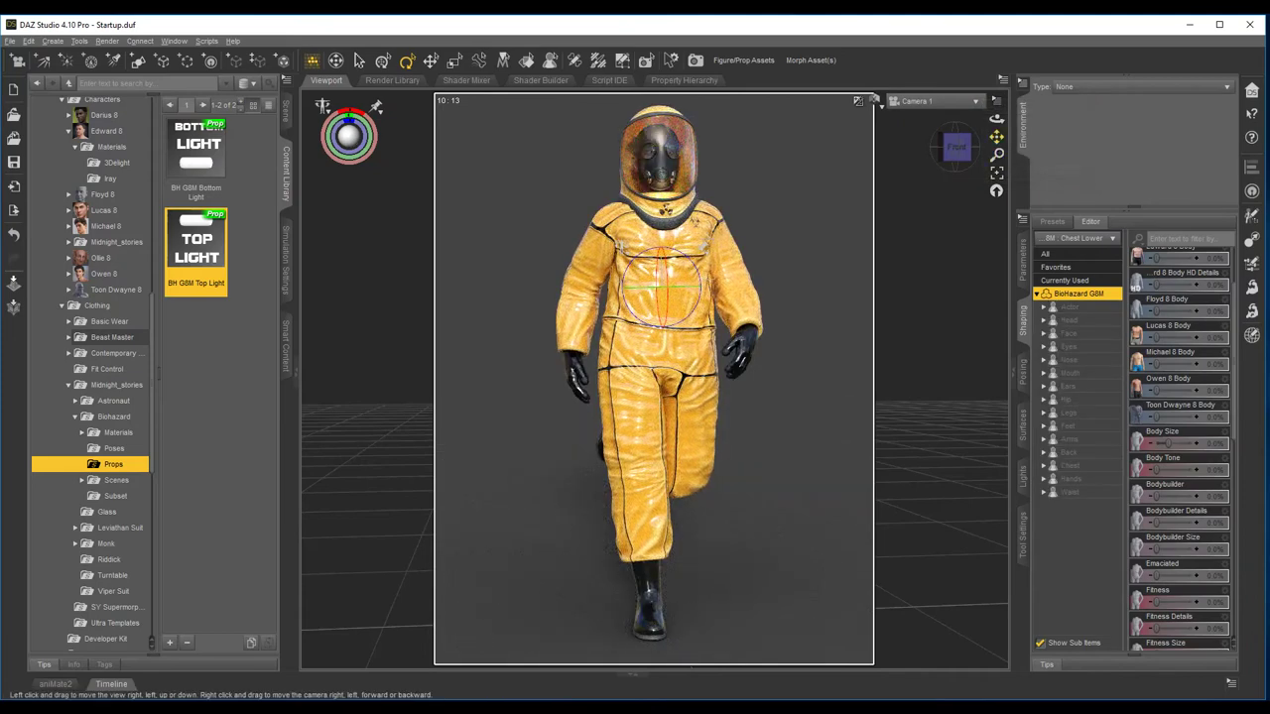
Frame the helmet and upper chest closely from the front to examine the lit gas mask
left_click_drag(996, 137, 987, 201)
scroll(996, 137, "up", 3)
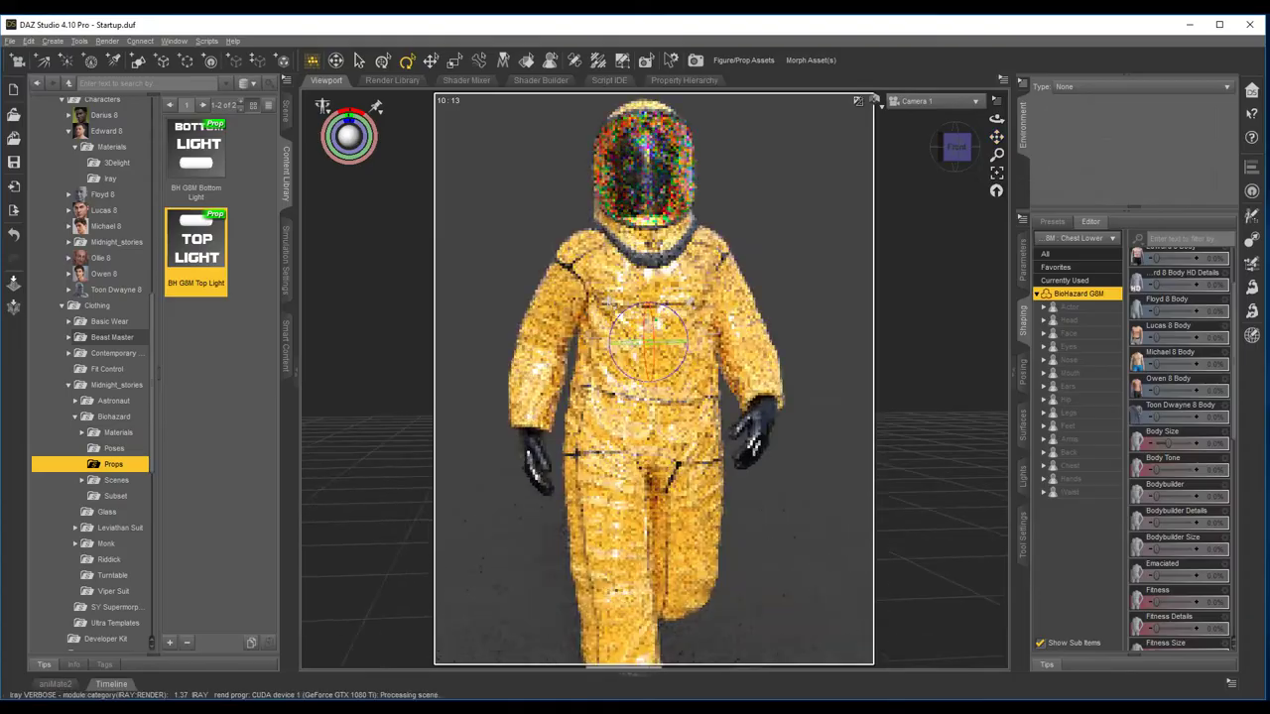
scroll(997, 137, "up", 3)
left_click_drag(996, 137, 994, 171)
scroll(996, 137, "up", 3)
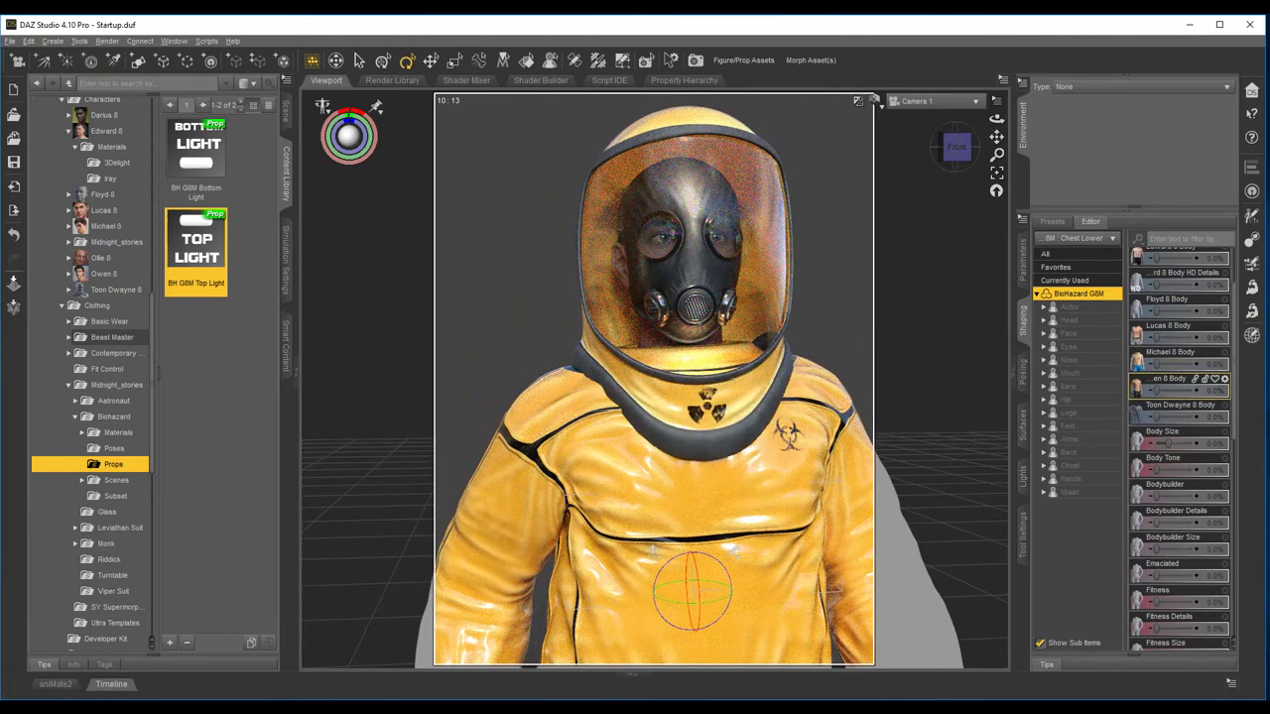
Open the Lights folder in the Biohazard Materials and select the BH G8M Top Light parented to the Chest Upper bone
left_click(118, 432)
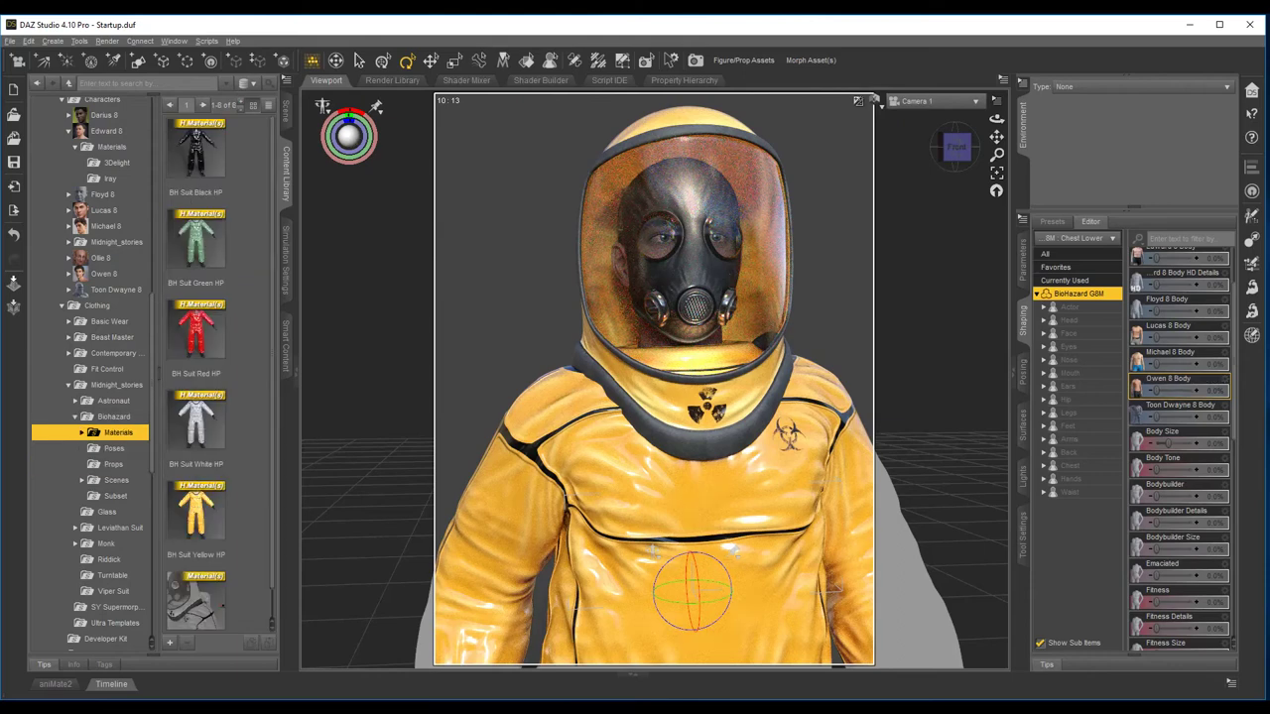
left_click(81, 432)
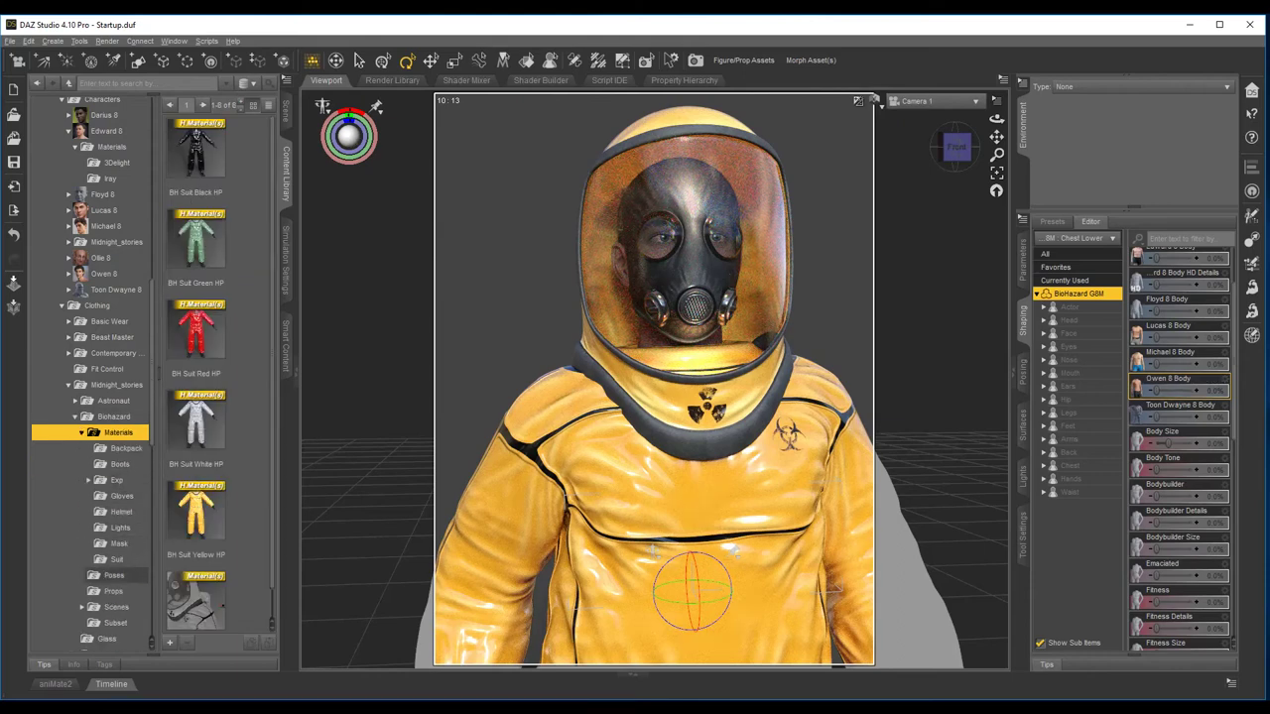
left_click(120, 527)
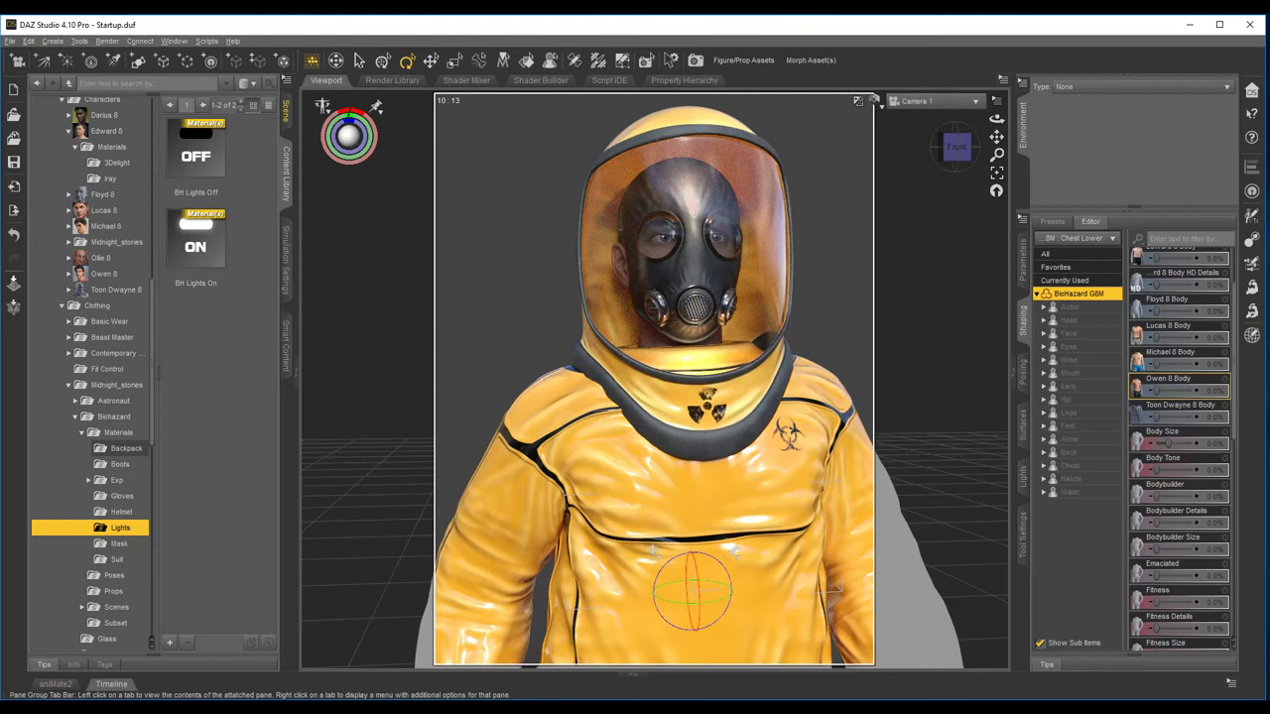
left_click(287, 111)
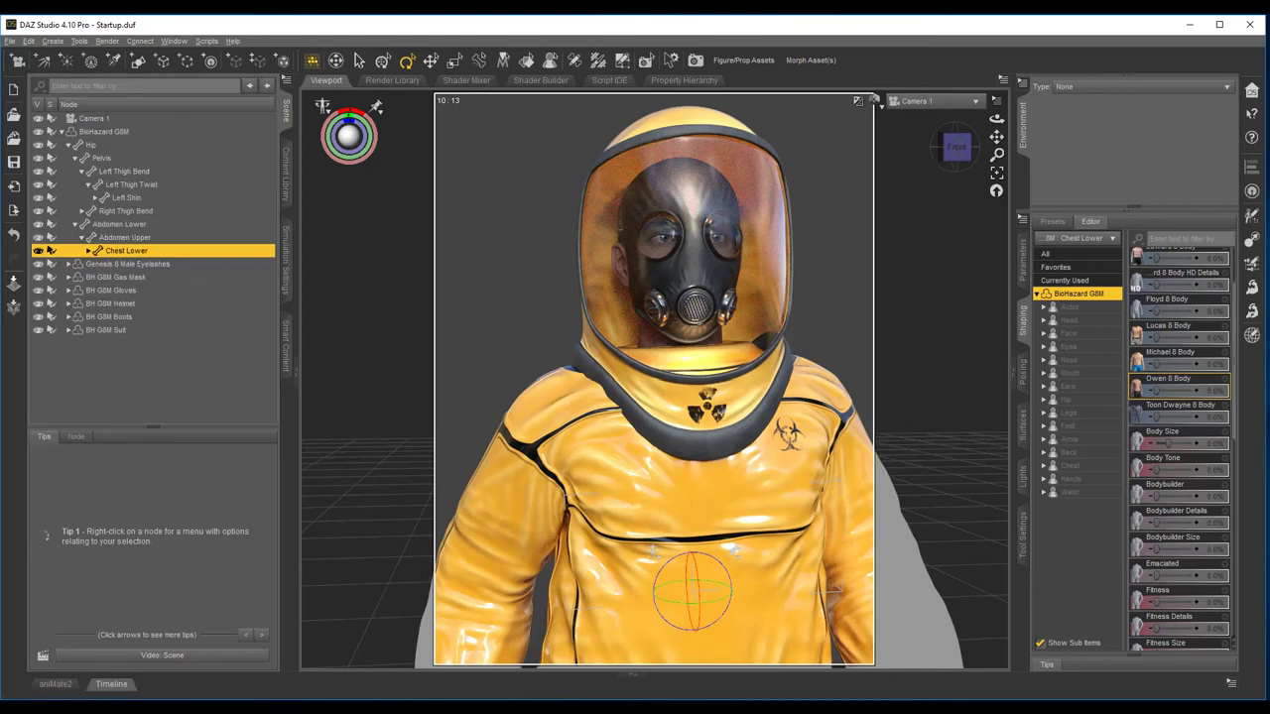
left_click(88, 250)
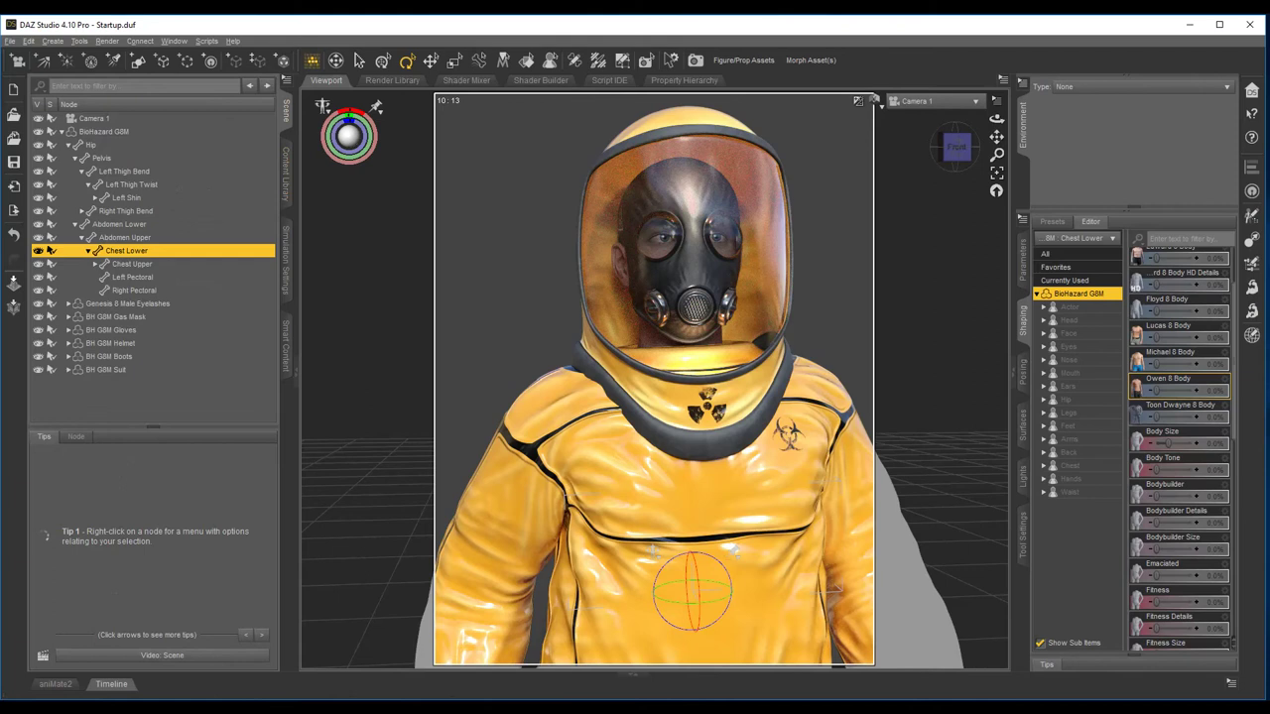
left_click(49, 131)
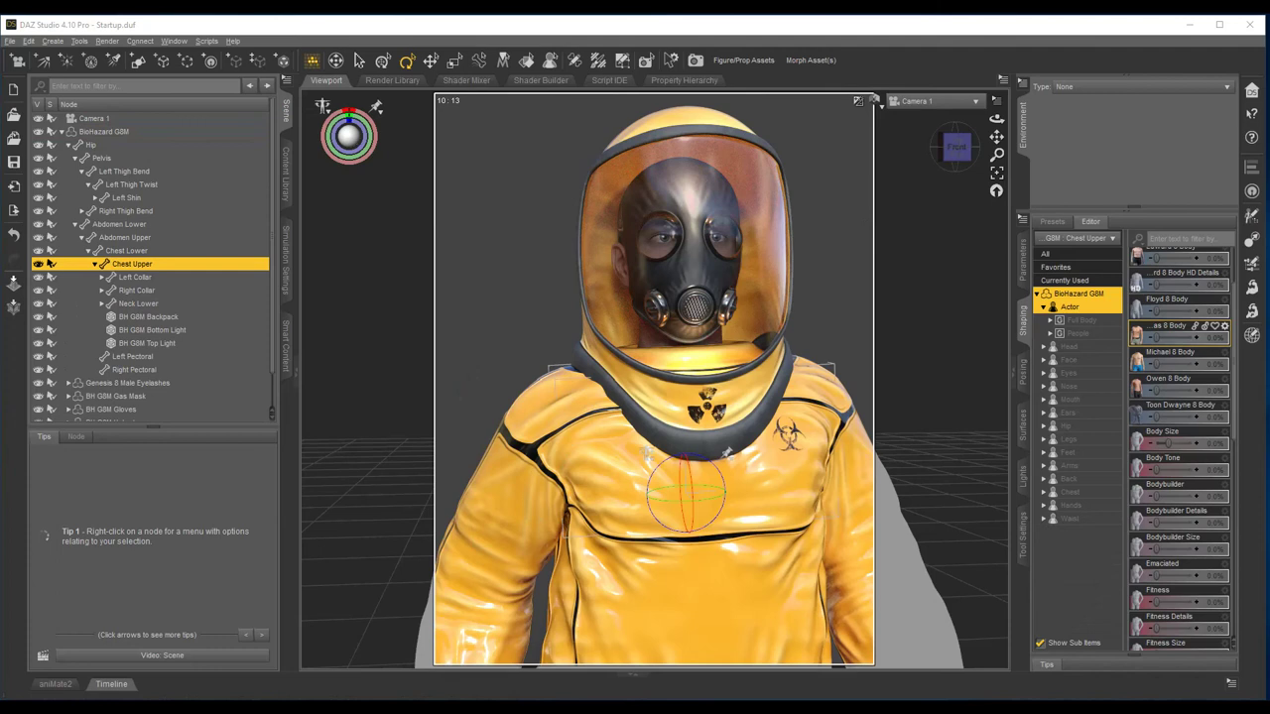
left_click(49, 342)
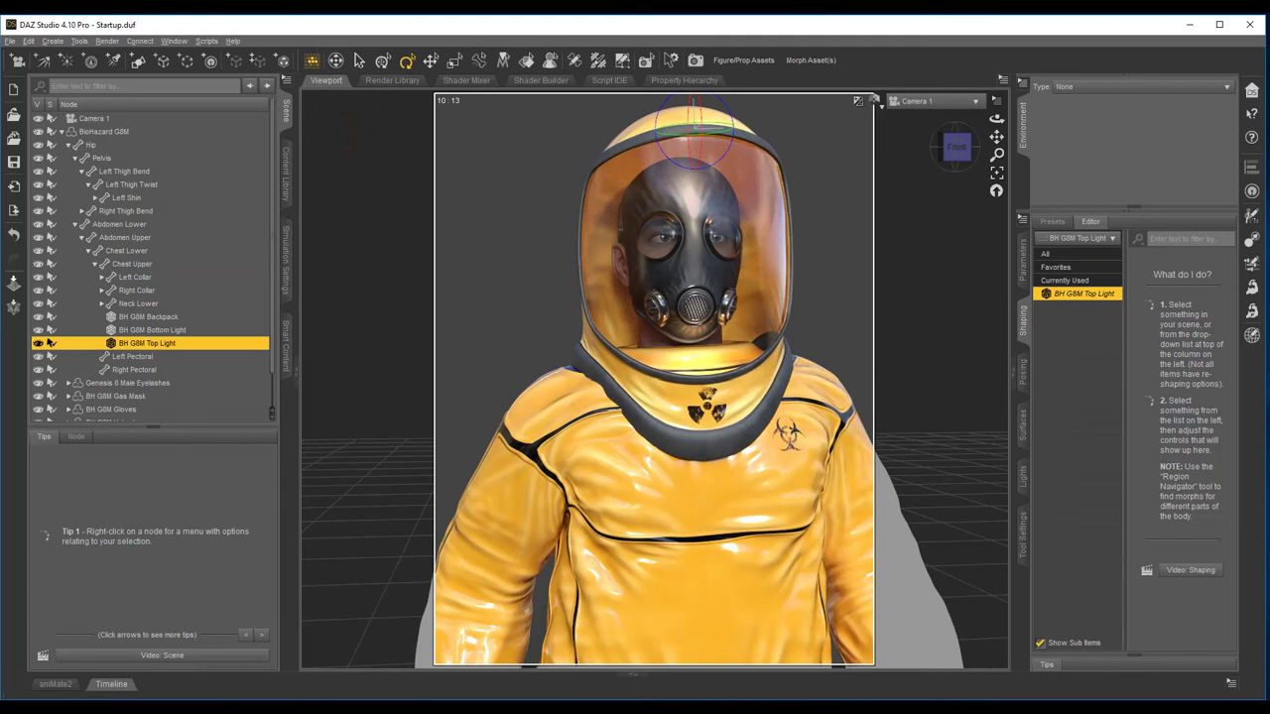
Apply the BH Lights Off preset to the selected top light, followed by the BH Lights On preset
left_click(286, 173)
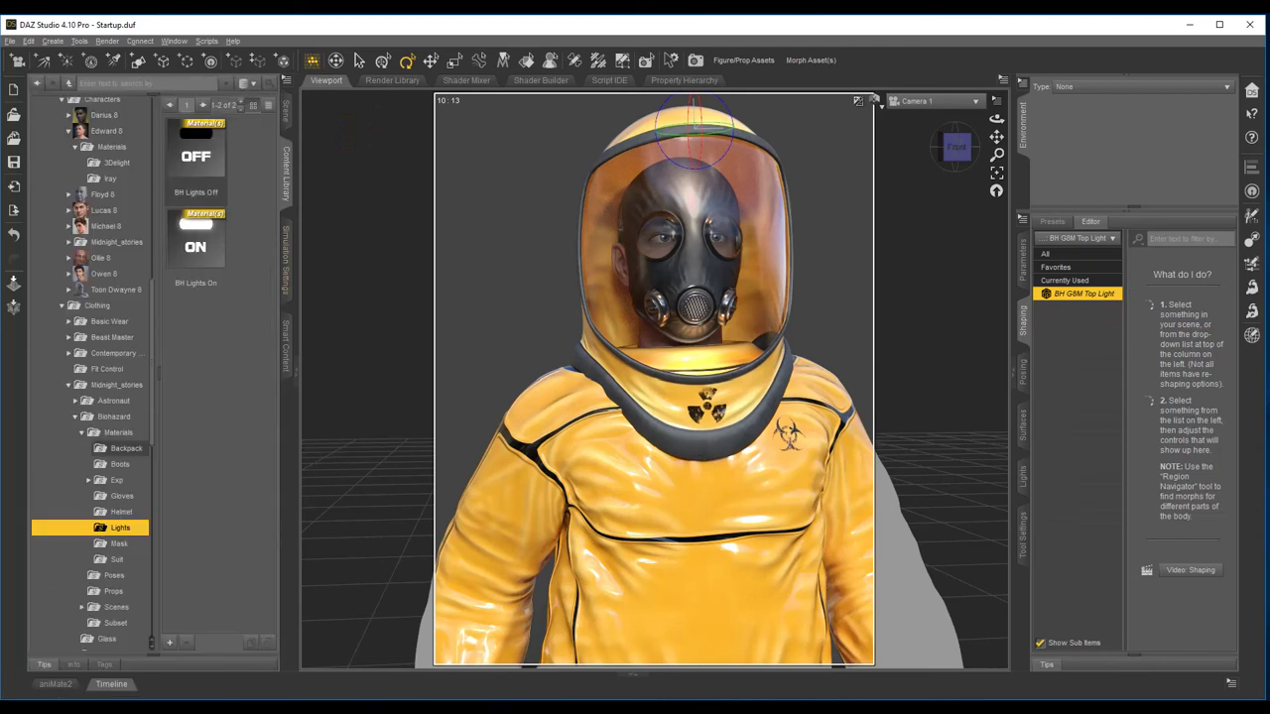
double_click(197, 159)
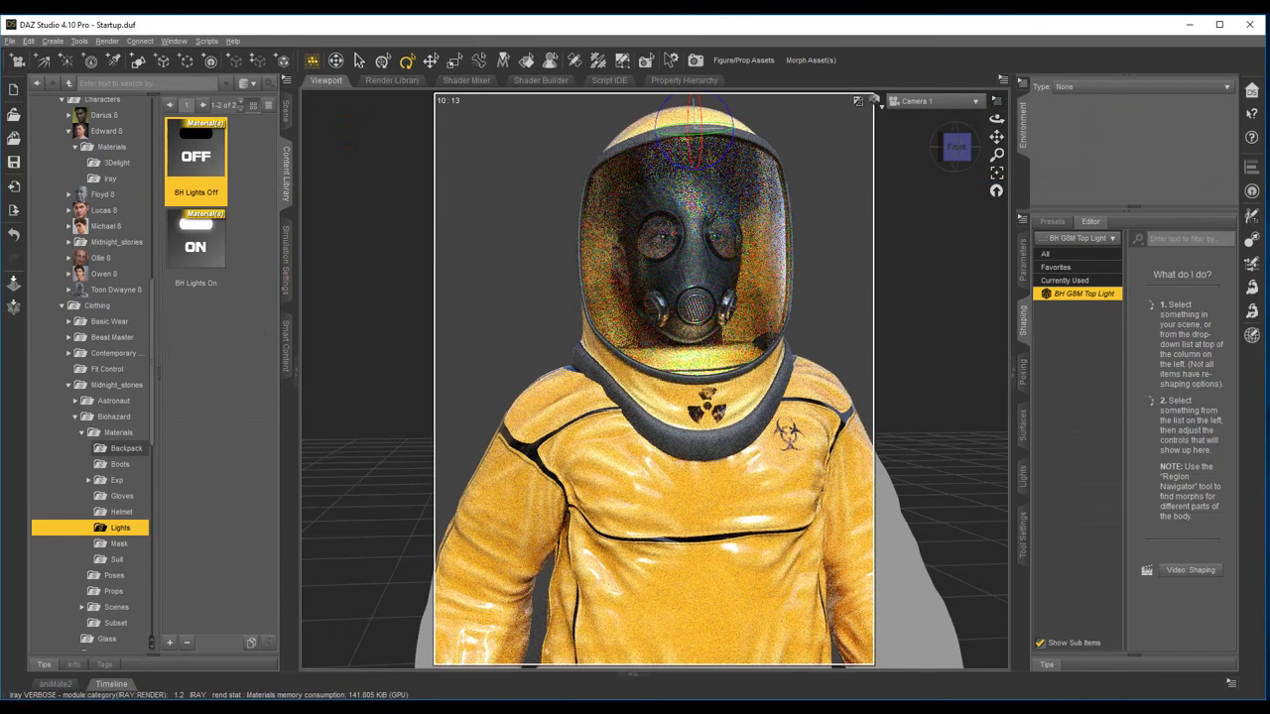
double_click(197, 248)
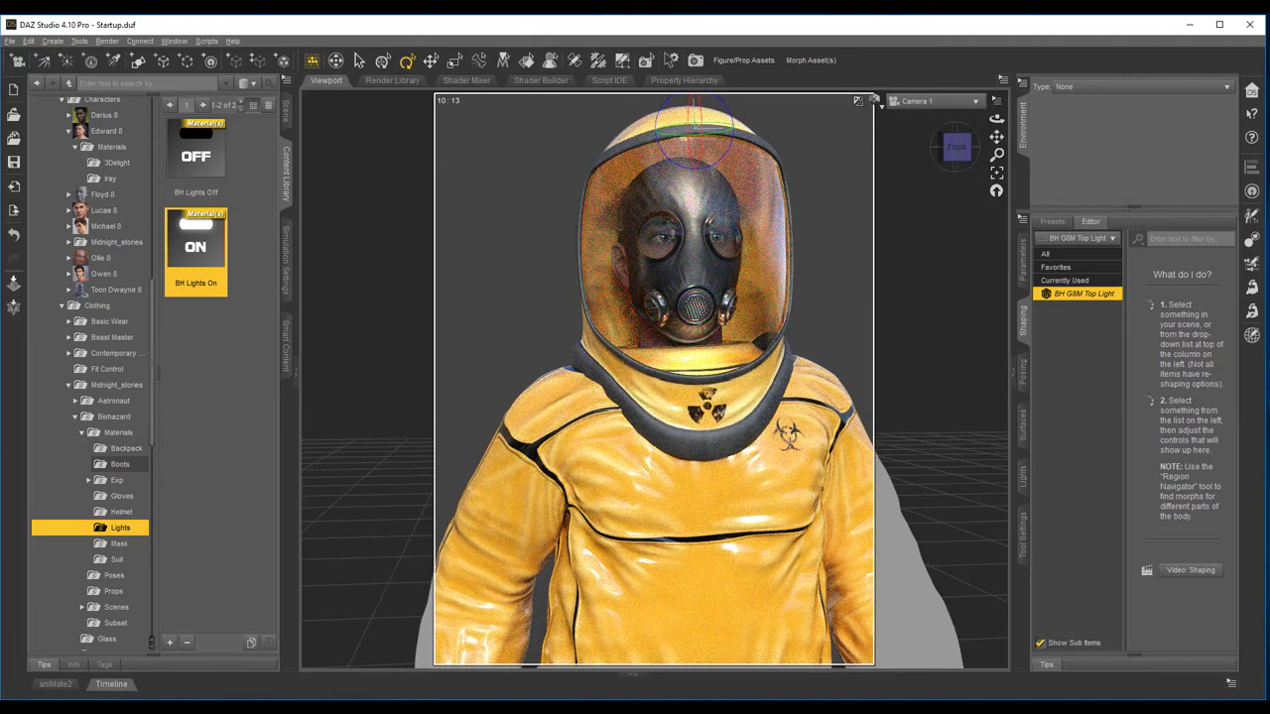
Examine the lit helmet interior and gas mask up close from an angled front view
scroll(654, 380, "down", 2)
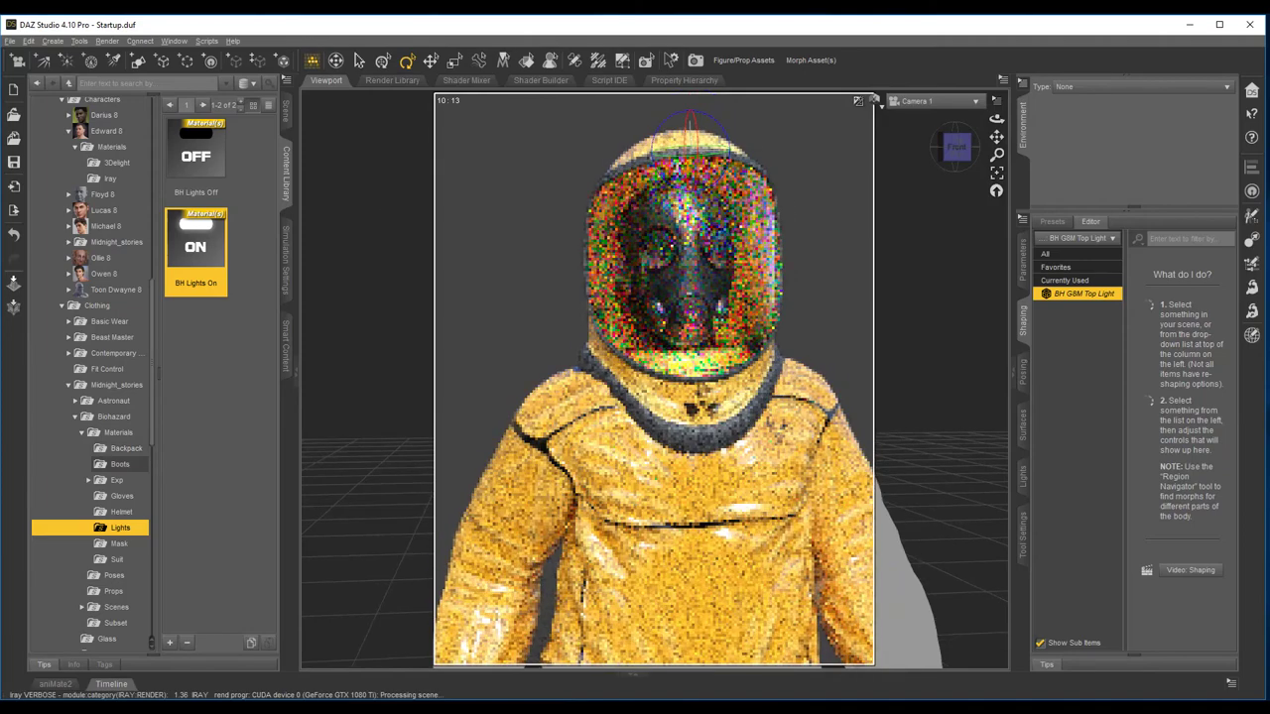
scroll(654, 380, "up", 1)
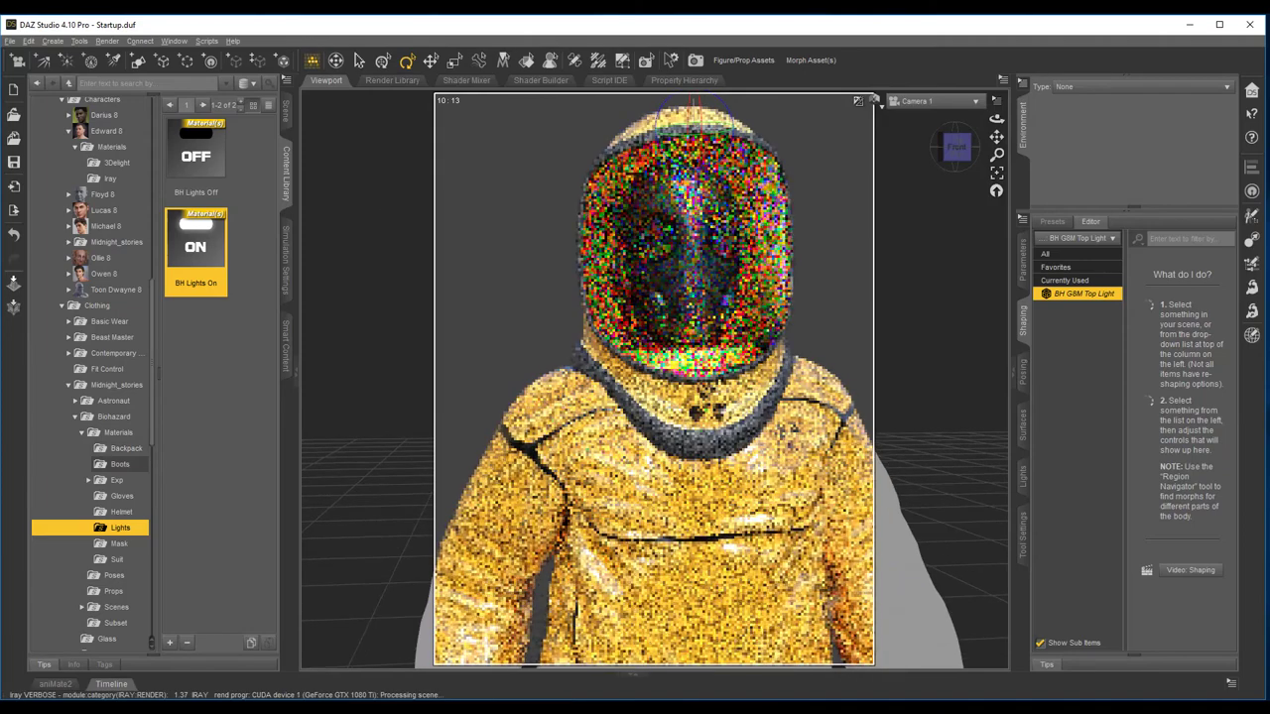
mouse_move(957, 147)
left_mouse_down()
mouse_move(888, 148)
mouse_move(960, 148)
left_mouse_up()
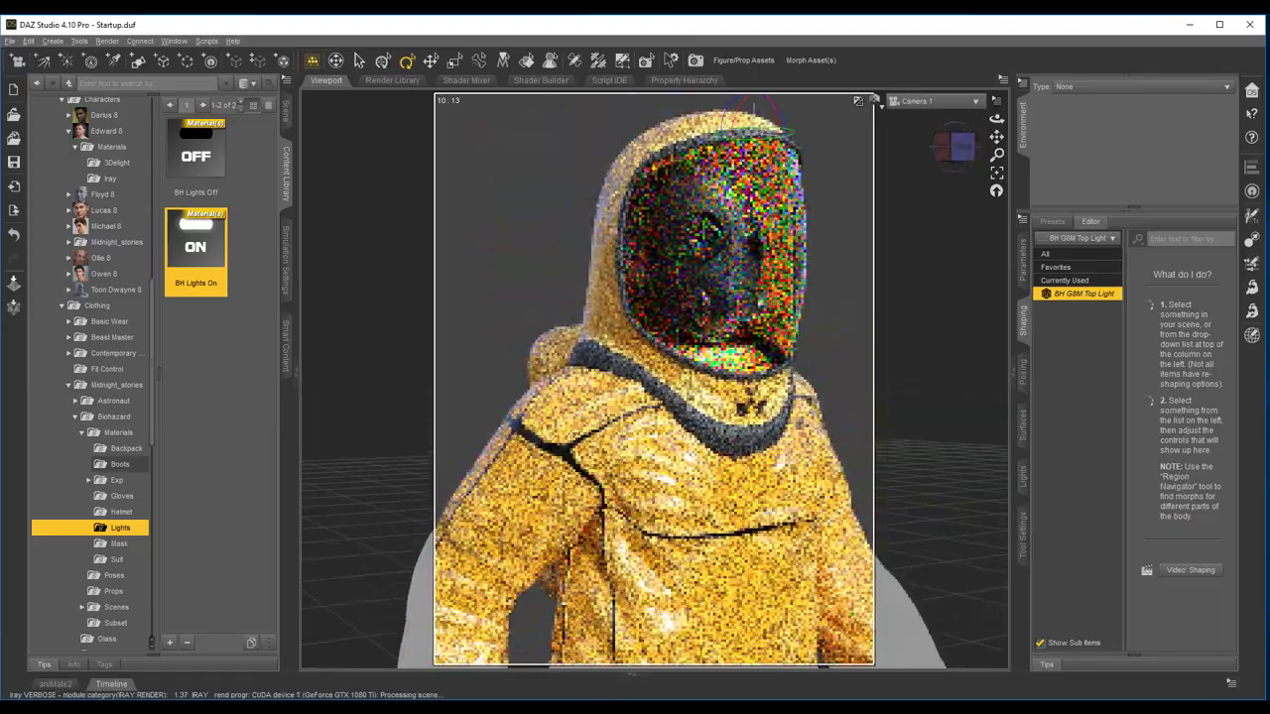
scroll(655, 380, "down", 2)
scroll(655, 380, "up", 2)
left_click_drag(996, 137, 972, 129)
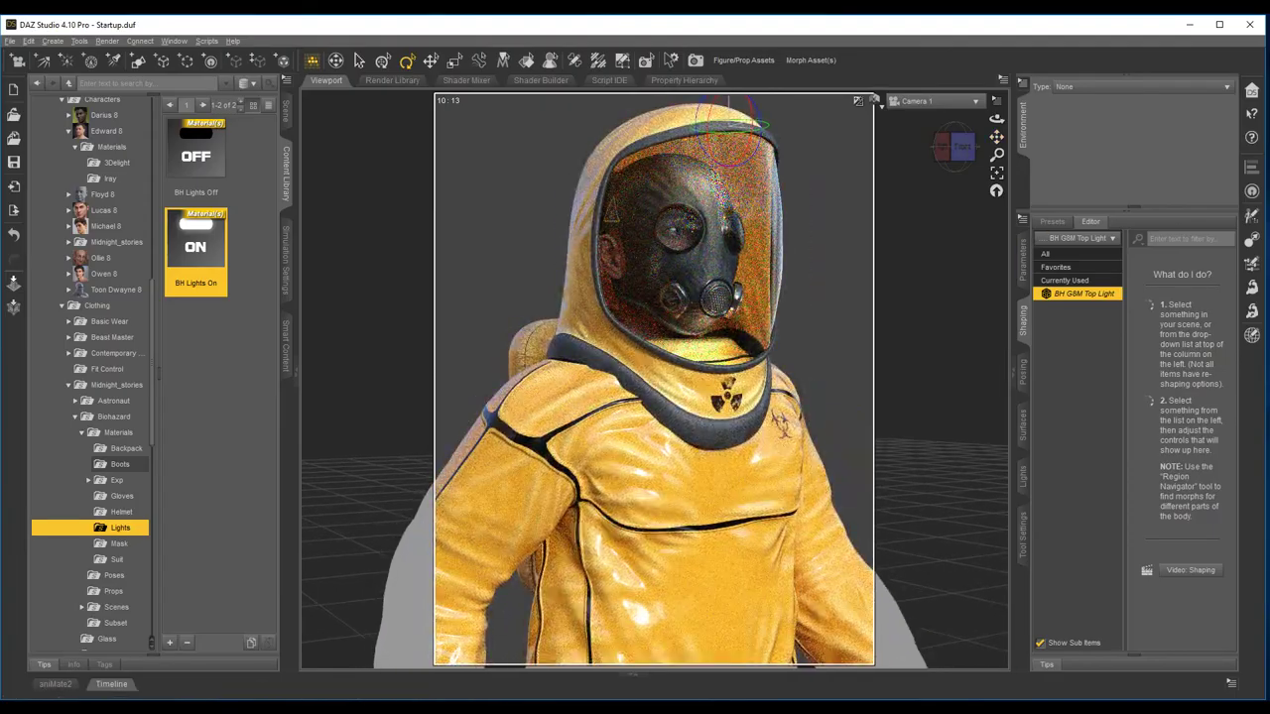